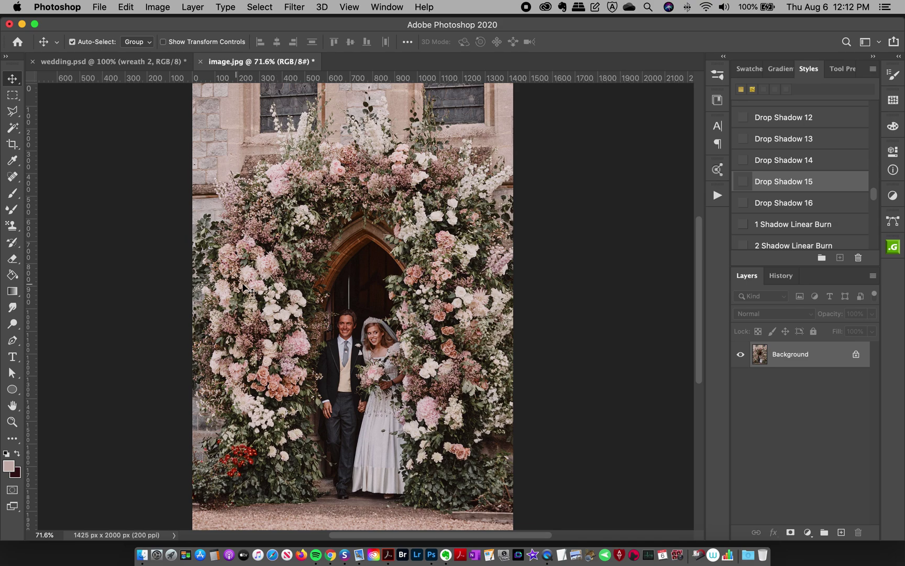
Switch to the wedding.psd document and view the whole wreath on the canvas
click(116, 64)
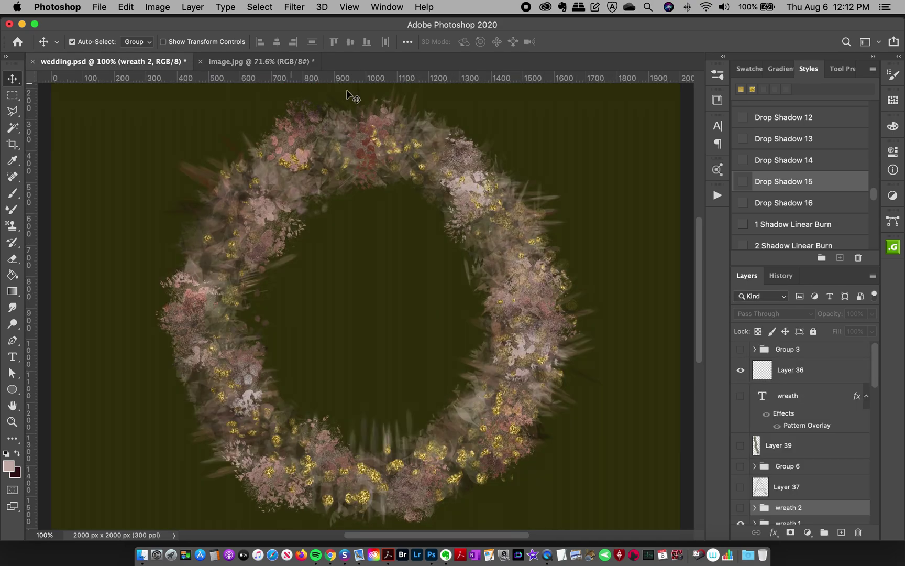
scroll(700, 267, up, 3)
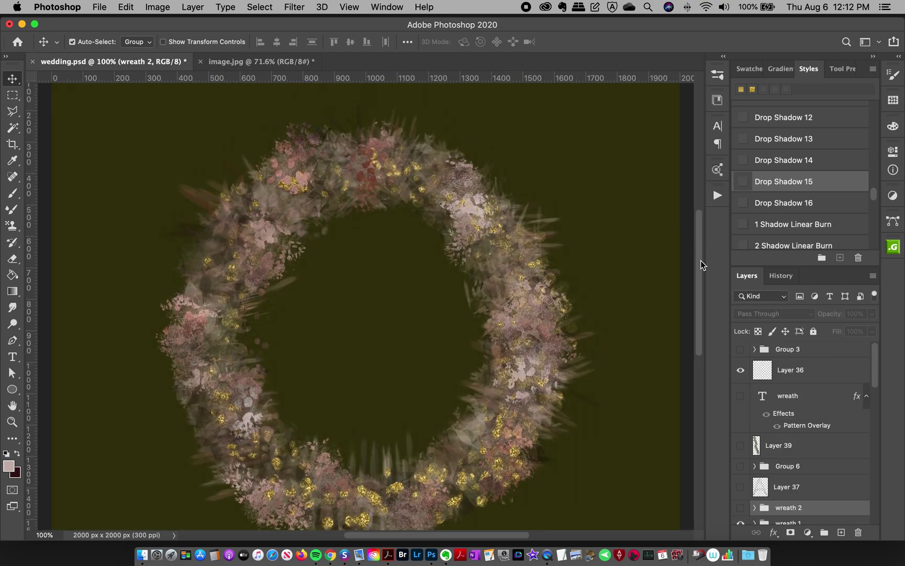
click(11, 422)
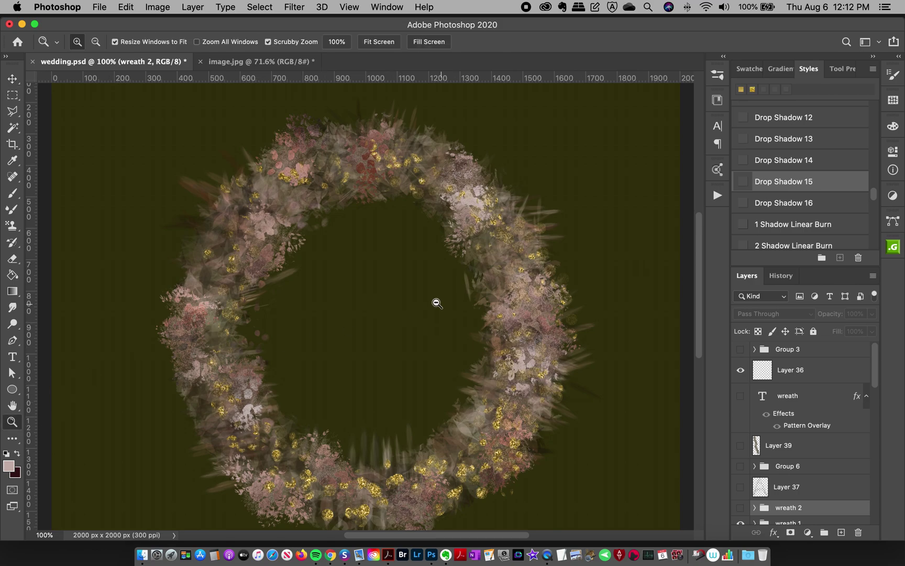
alt+click(395, 303)
drag(388, 269, 358, 281)
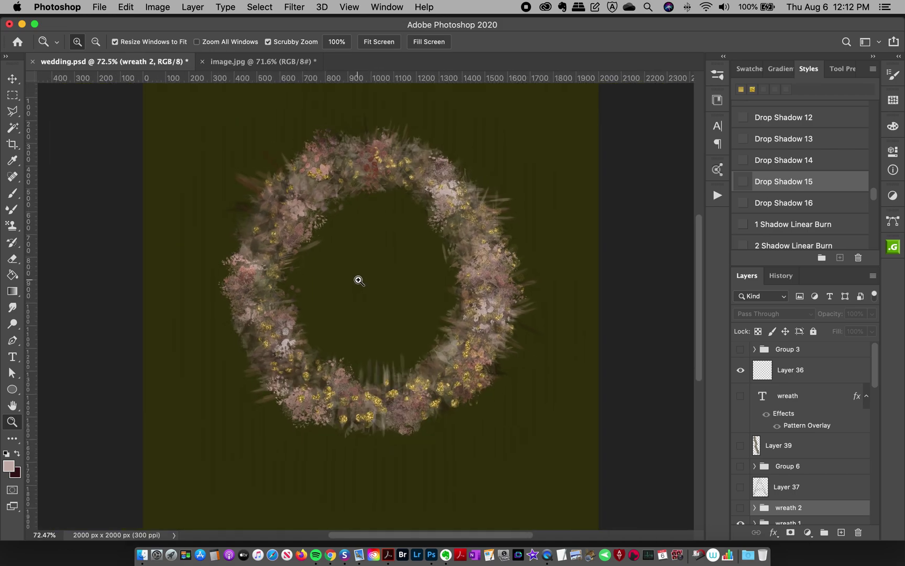
key(v)
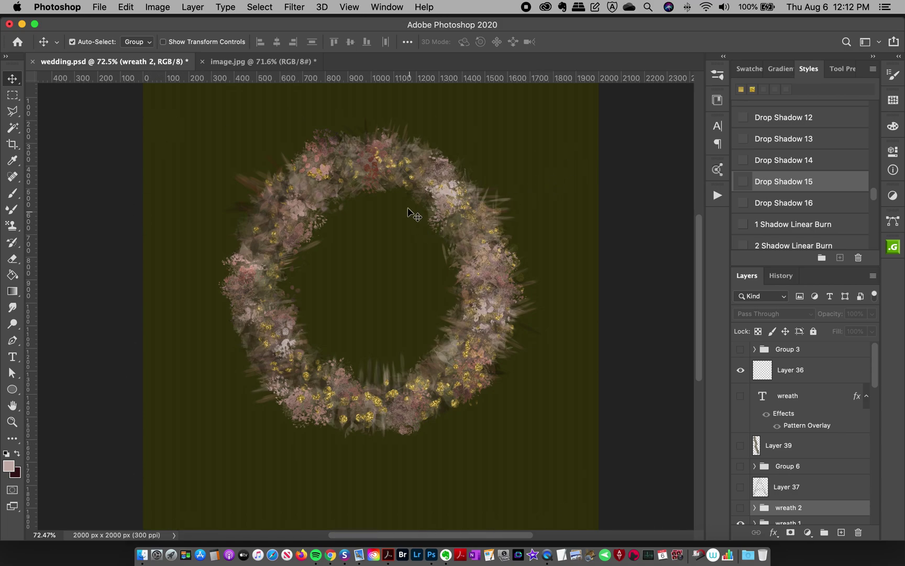
Hide the wreath 1 group, show the wreath 2 group and view the second wreath closely
drag(875, 372, 875, 392)
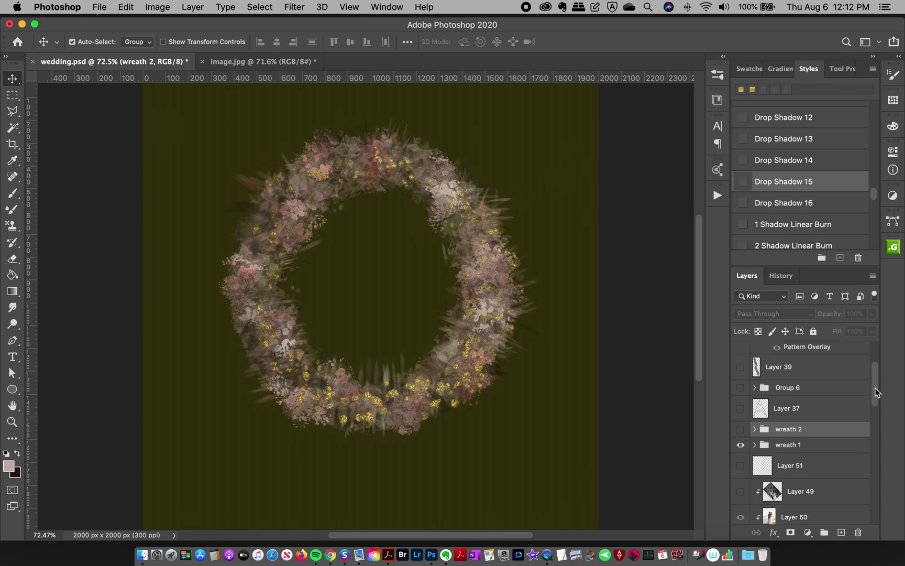
click(739, 446)
click(740, 429)
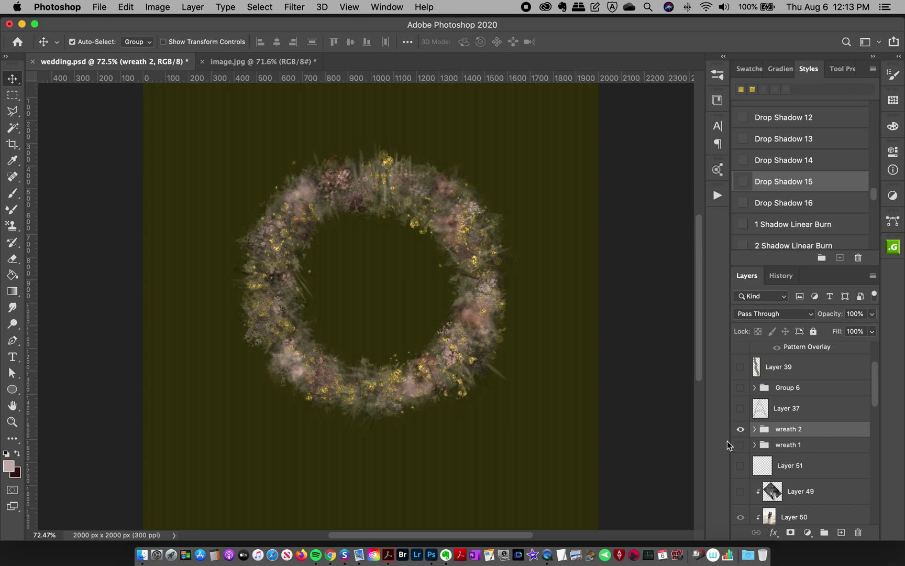
click(13, 424)
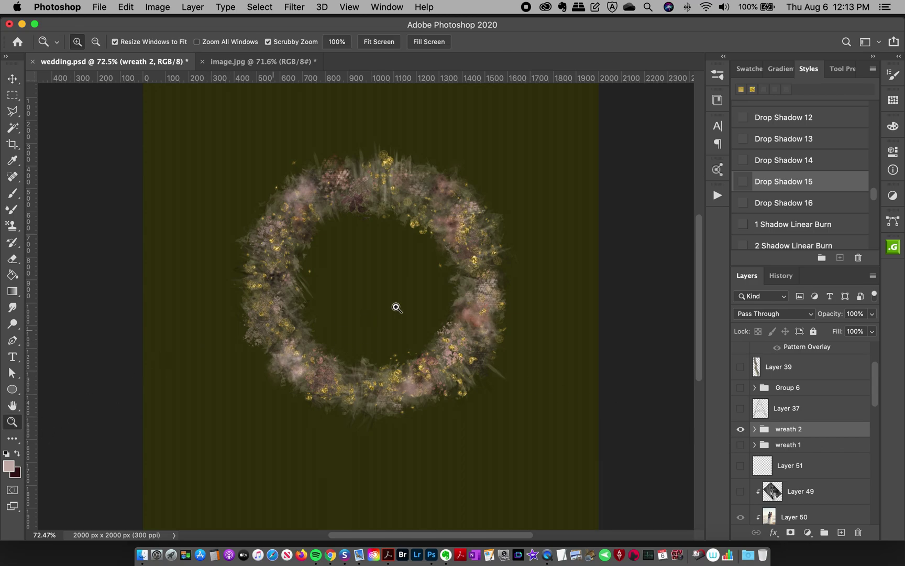
click(383, 296)
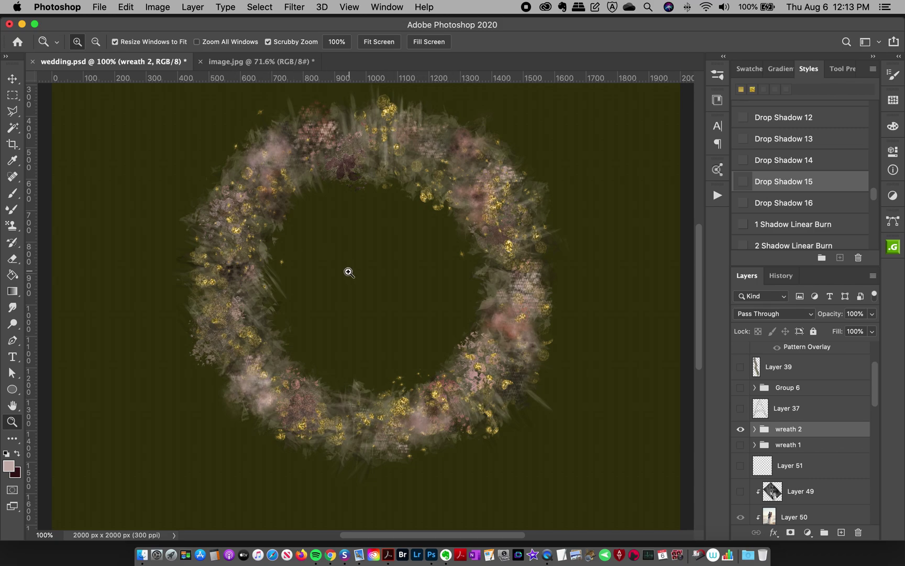
drag(380, 263, 367, 269)
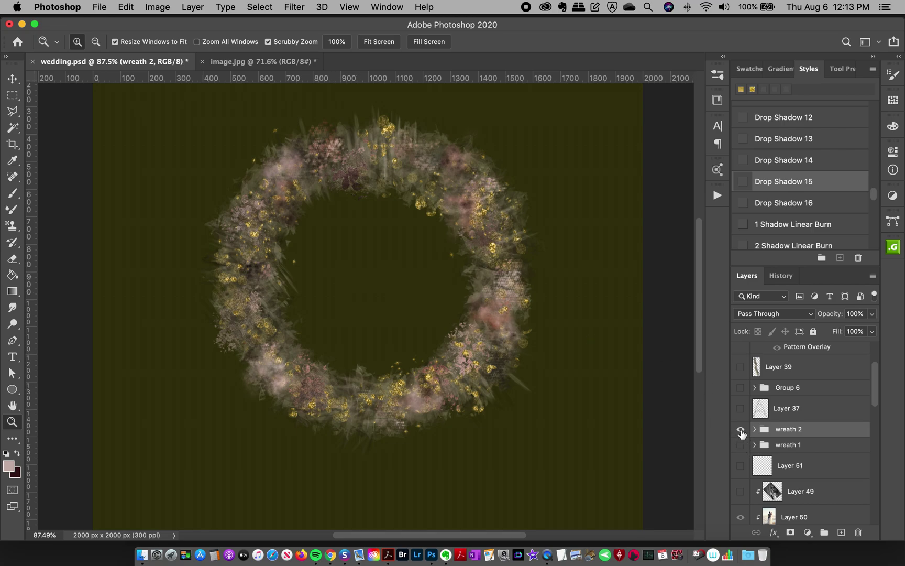
Compare the two wreaths by briefly showing wreath 1 in place of wreath 2, ending with only wreath 2 visible
click(740, 430)
click(740, 444)
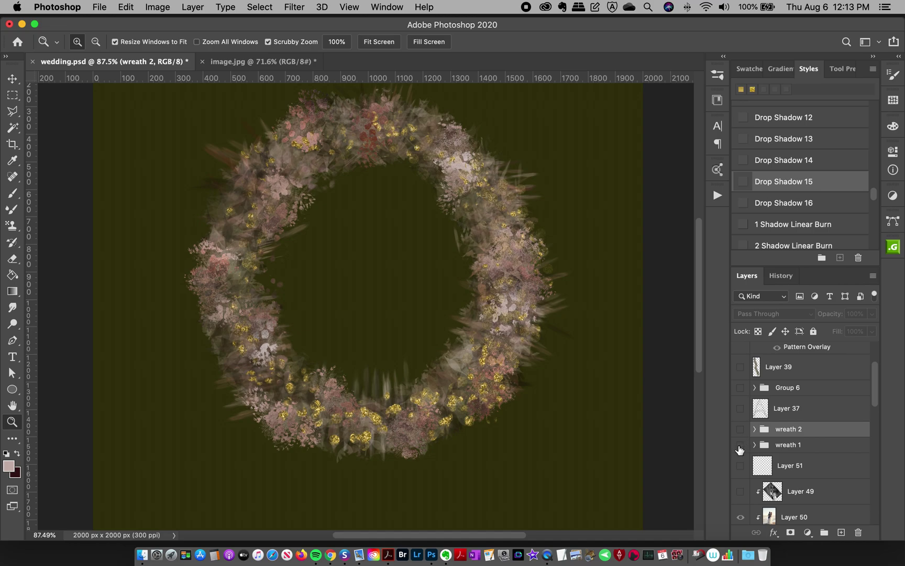
click(739, 445)
click(740, 429)
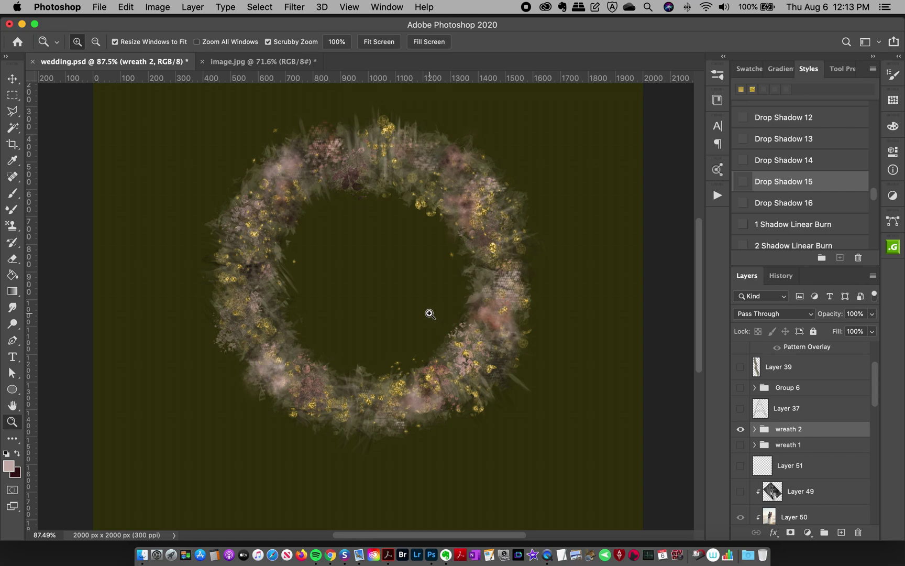
click(13, 78)
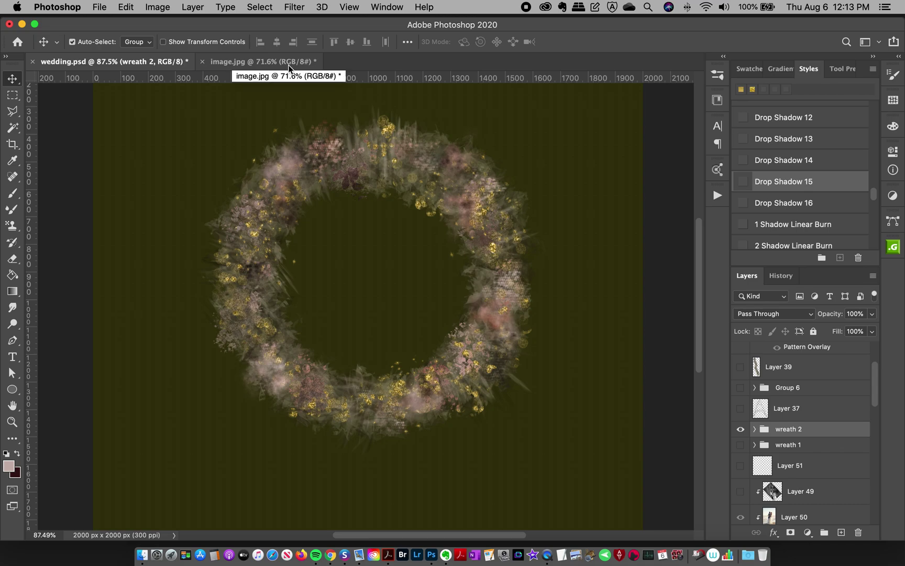
Look over the wreath 1 to wreath 7 brush presets, and compare the painted wreath with the photo in image.jpg
click(724, 75)
mouse_move(701, 181)
mouse_down()
mouse_move(709, 481)
mouse_move(698, 525)
mouse_up()
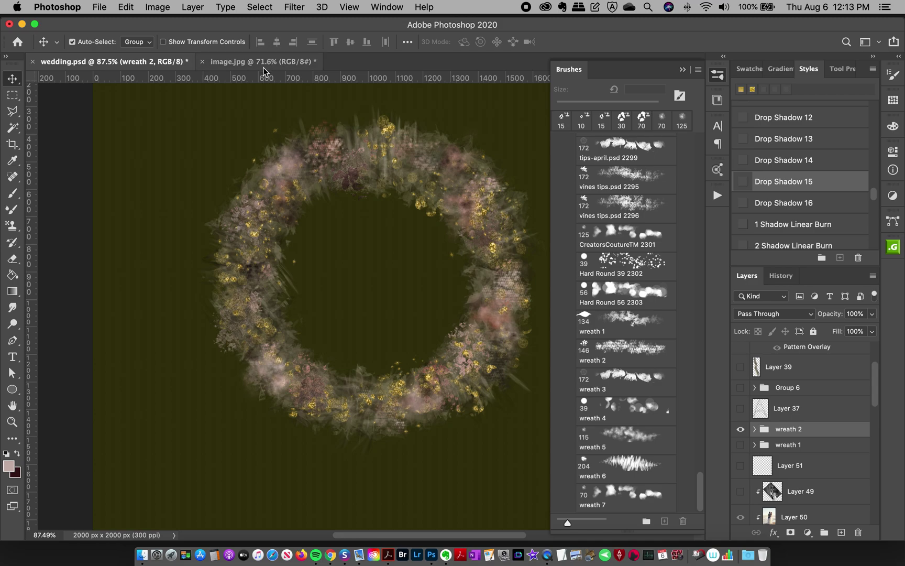
click(235, 63)
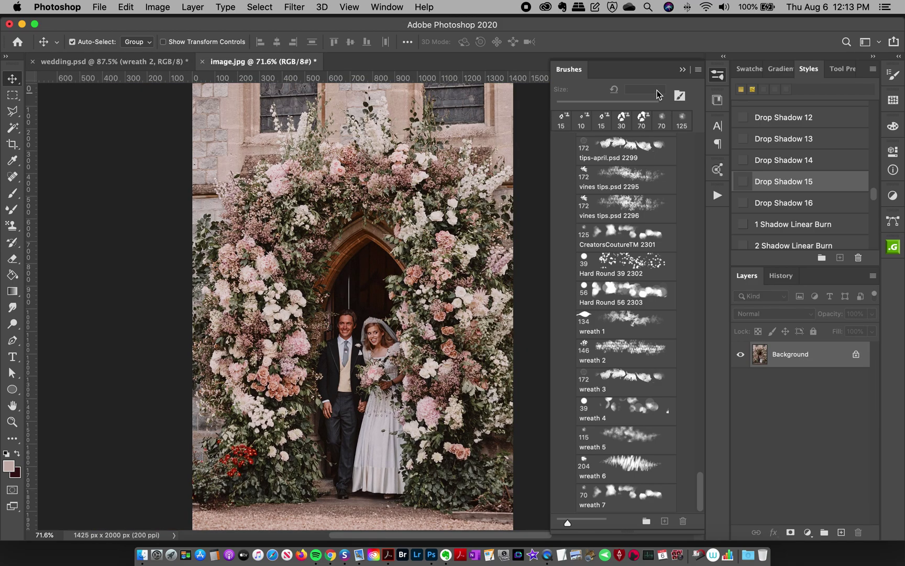
click(717, 75)
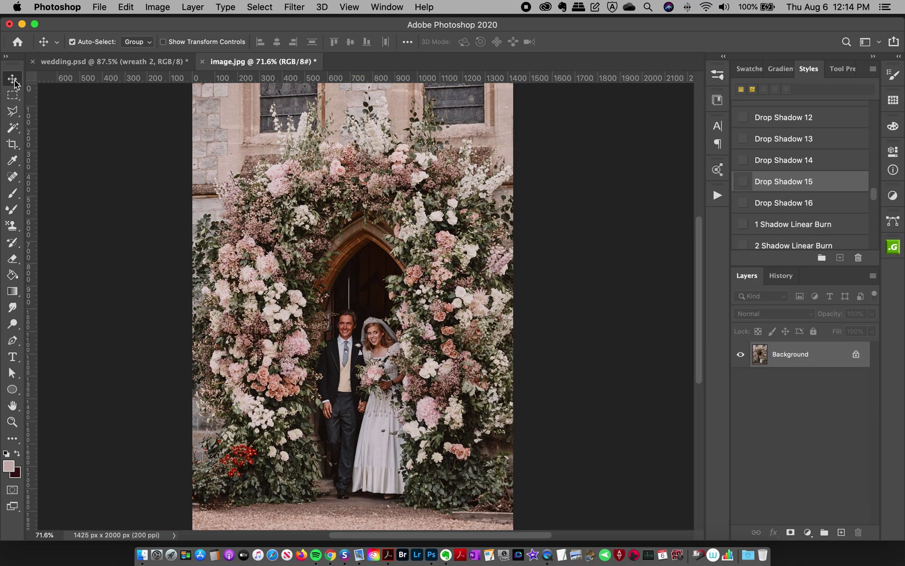
click(116, 61)
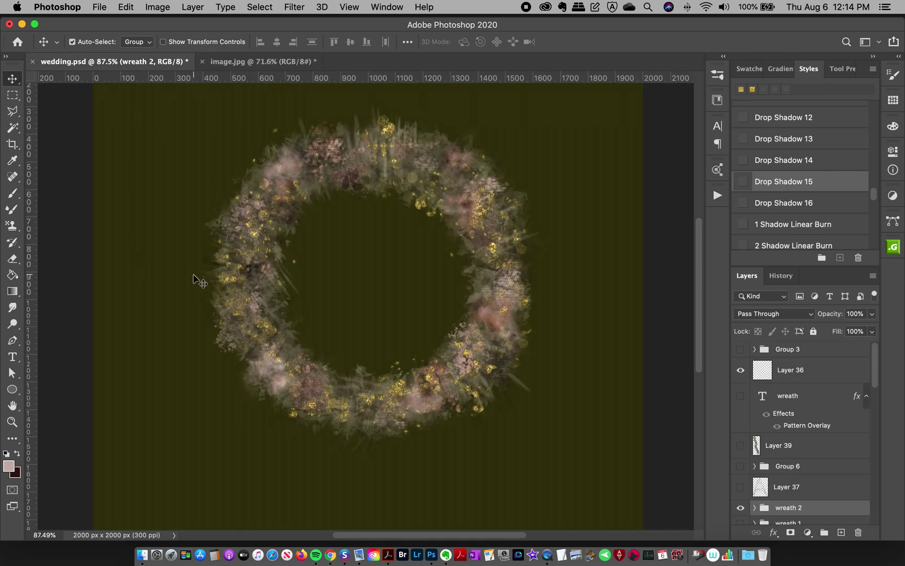
click(225, 62)
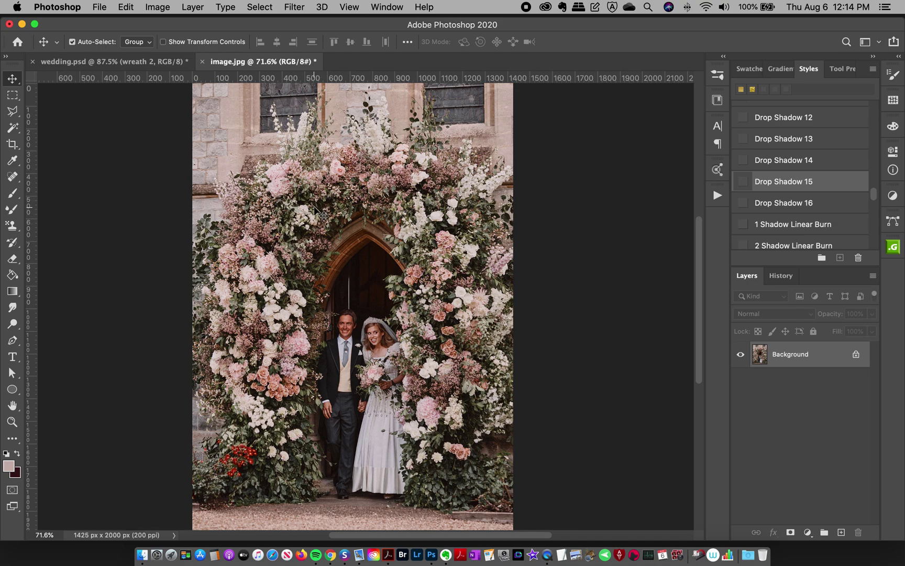
Activate the Pattern Stamp tool to check its pattern option, and return to the Move tool
click(12, 225)
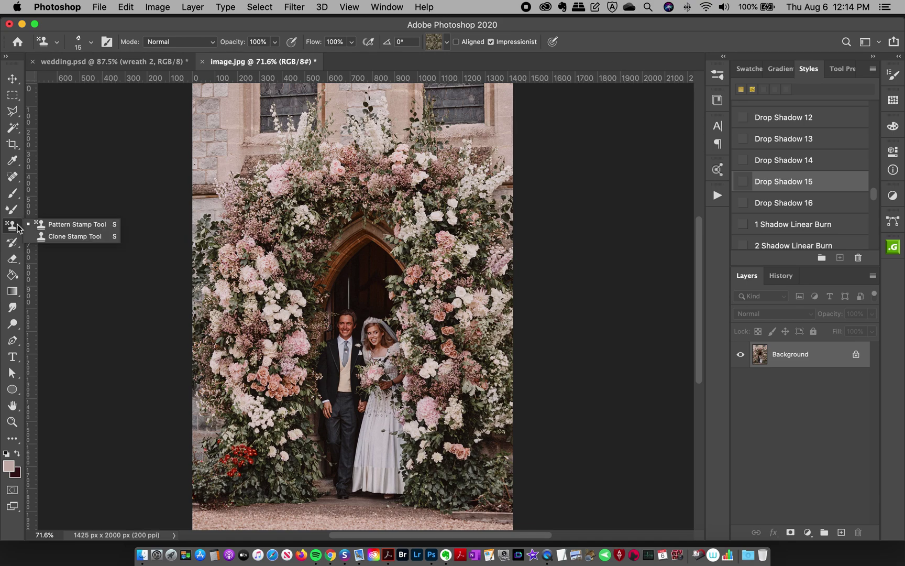
click(66, 224)
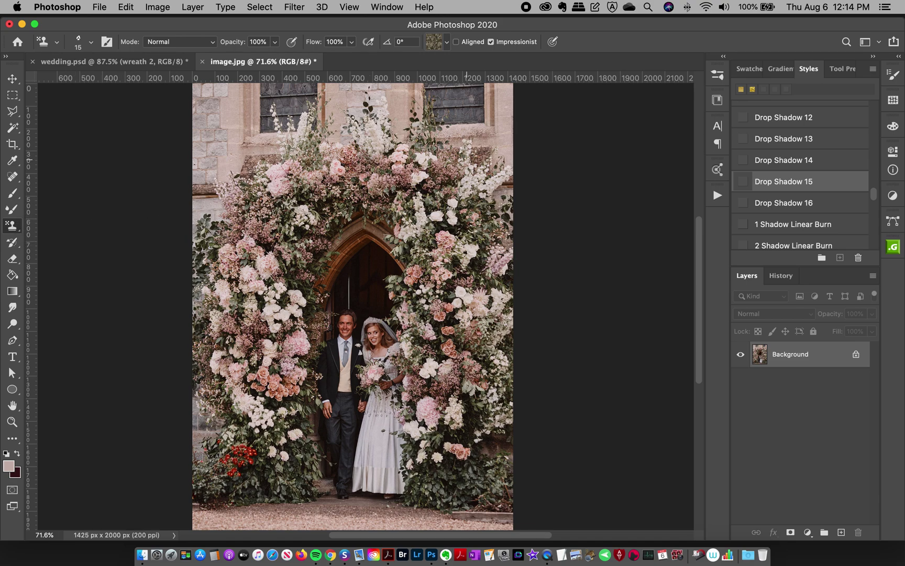
click(428, 46)
click(448, 46)
click(12, 78)
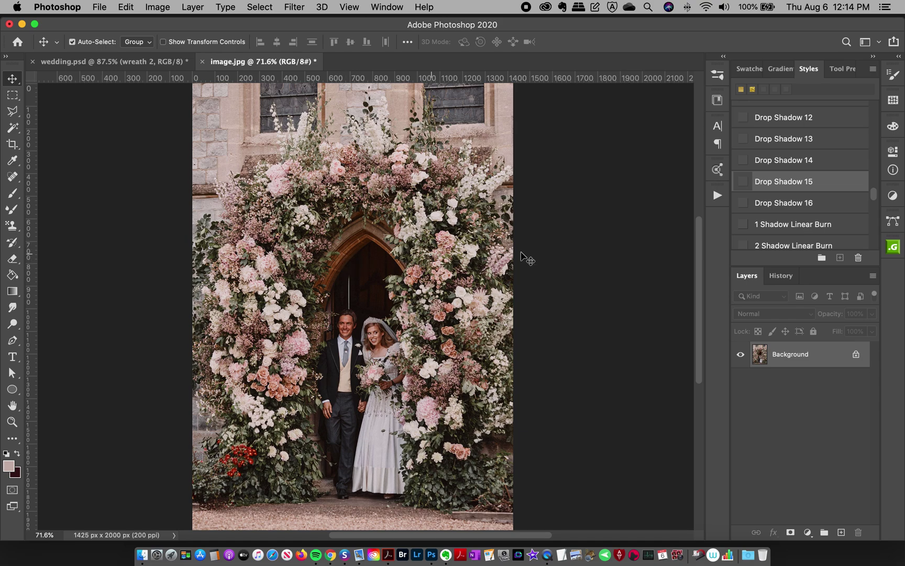
Add a Vibrance adjustment layer above the wedding photo with Vibrance +12 and Saturation +11
drag(697, 283, 697, 286)
double_click(13, 421)
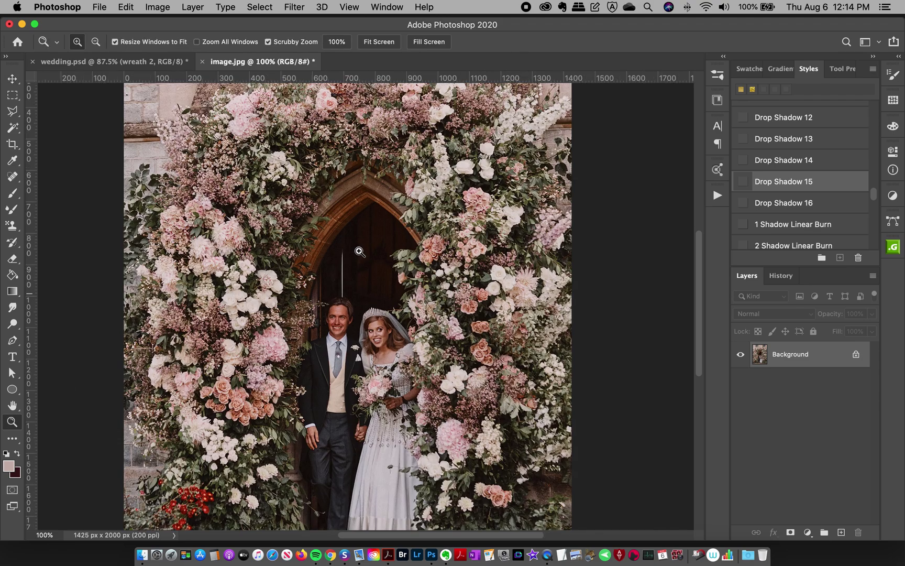
click(11, 79)
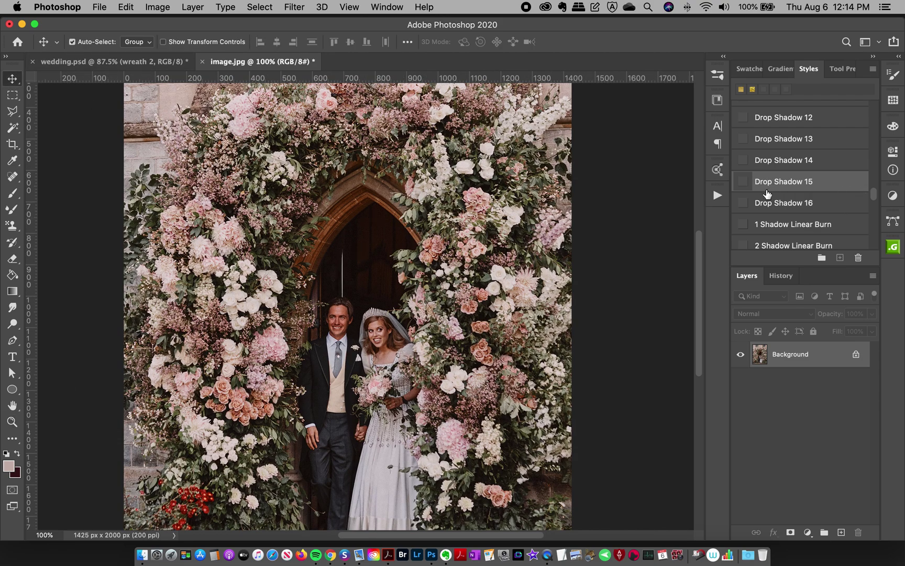
drag(698, 266, 700, 256)
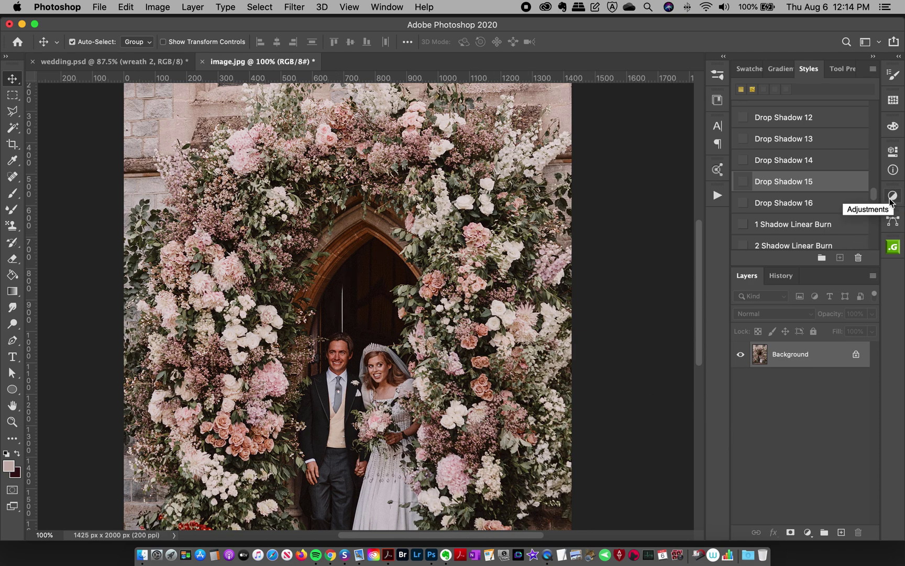
click(384, 6)
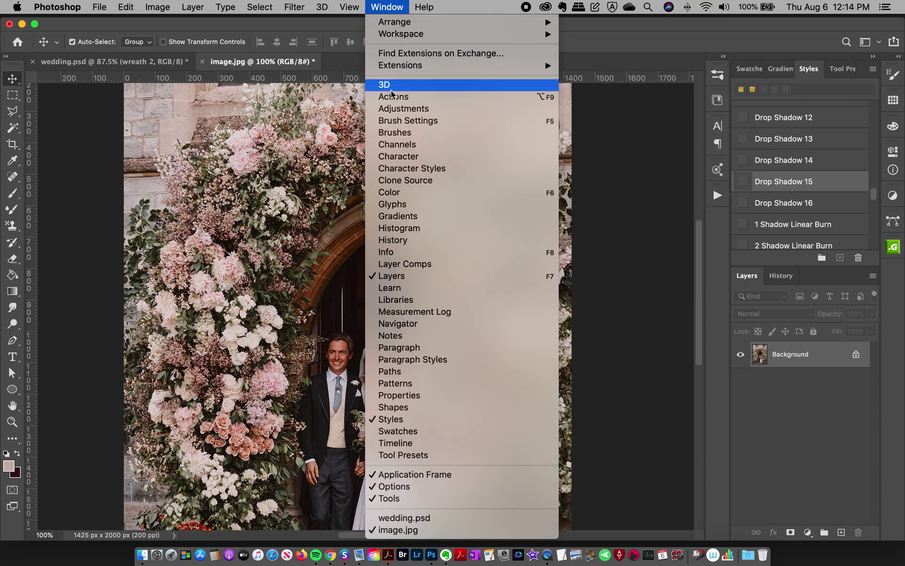
click(390, 107)
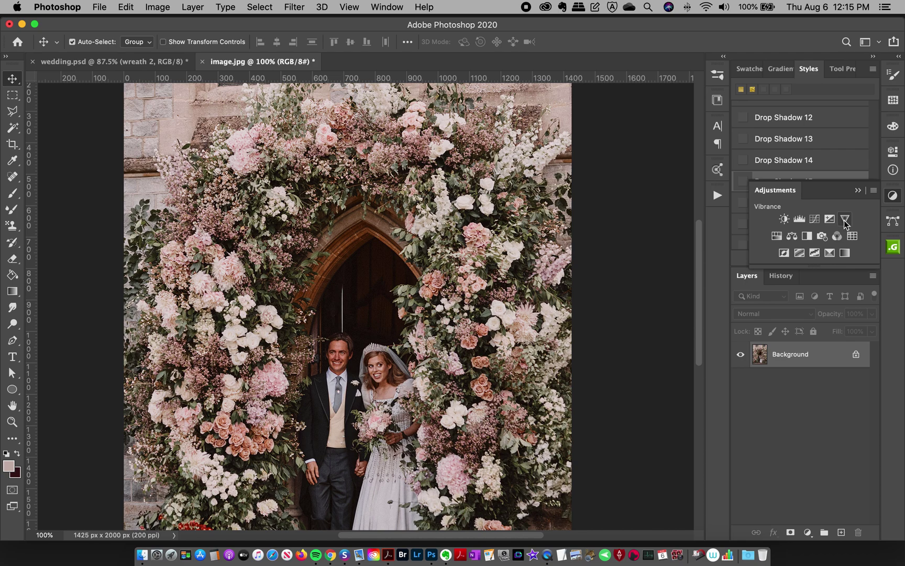
click(844, 220)
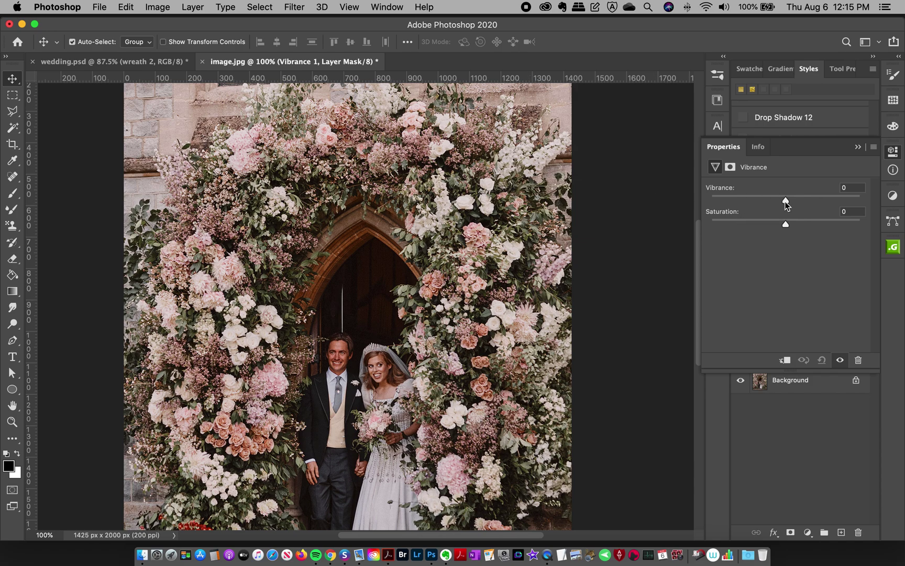
drag(792, 198, 796, 201)
drag(796, 224, 798, 223)
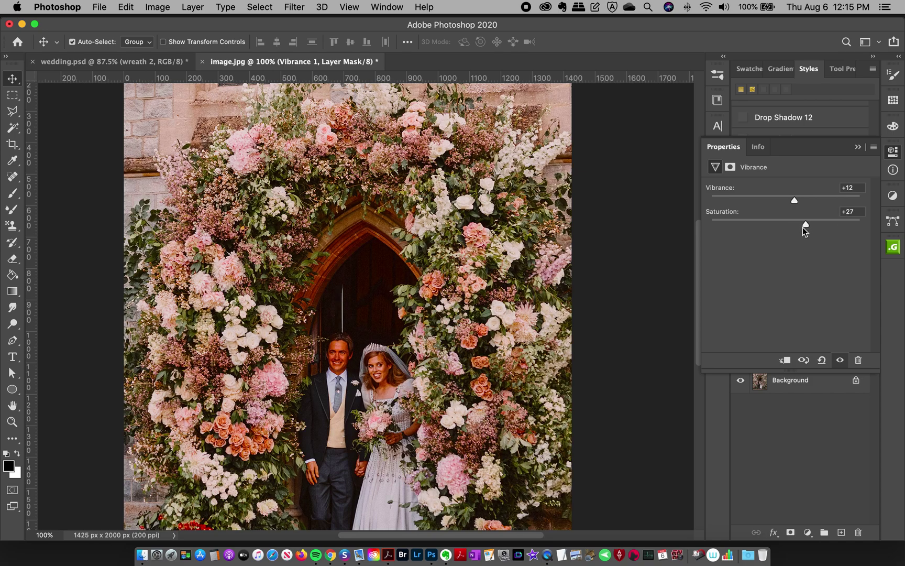
drag(802, 226, 796, 226)
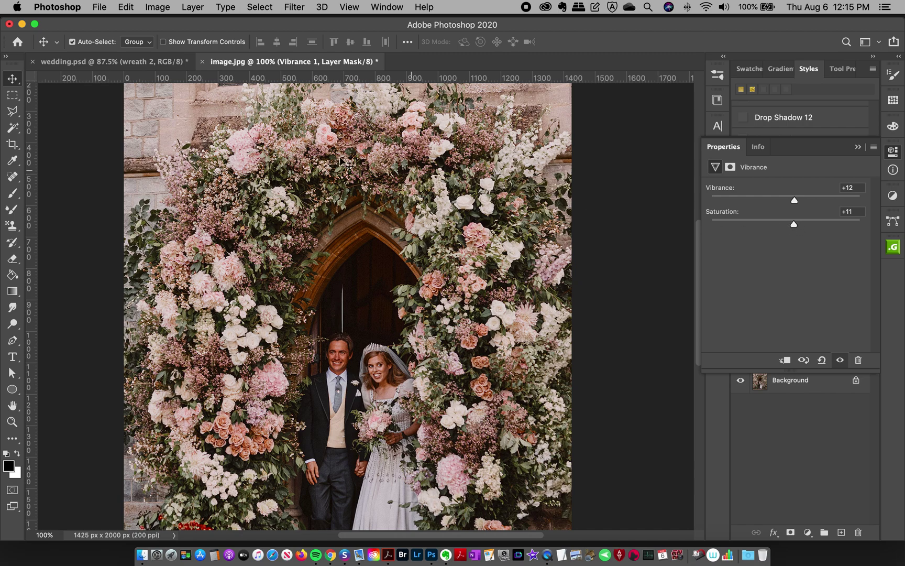
drag(795, 222, 793, 223)
click(893, 152)
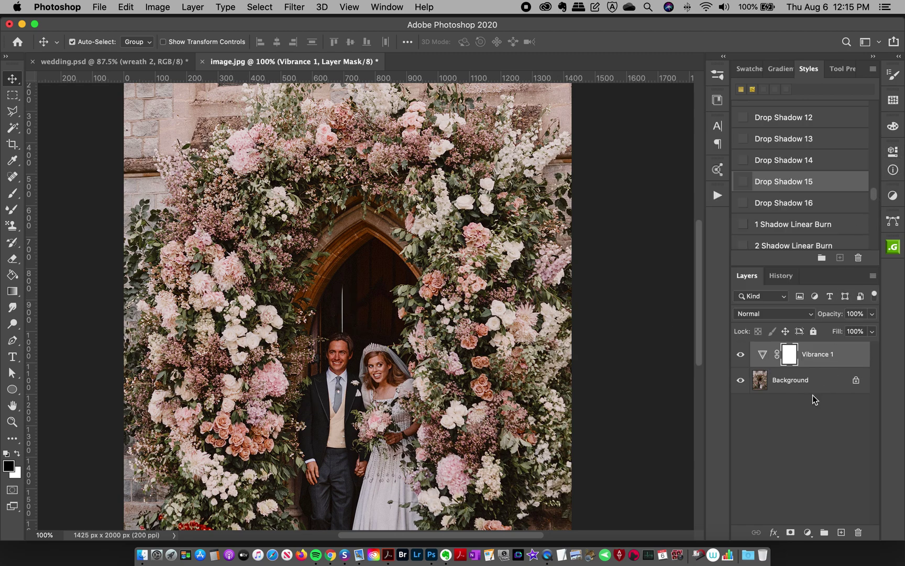
Apply Shadows/Highlights to the Background photo layer with Shadows at 39% and Highlights at 0%, after comparing weaker and stronger shadow amounts
click(788, 383)
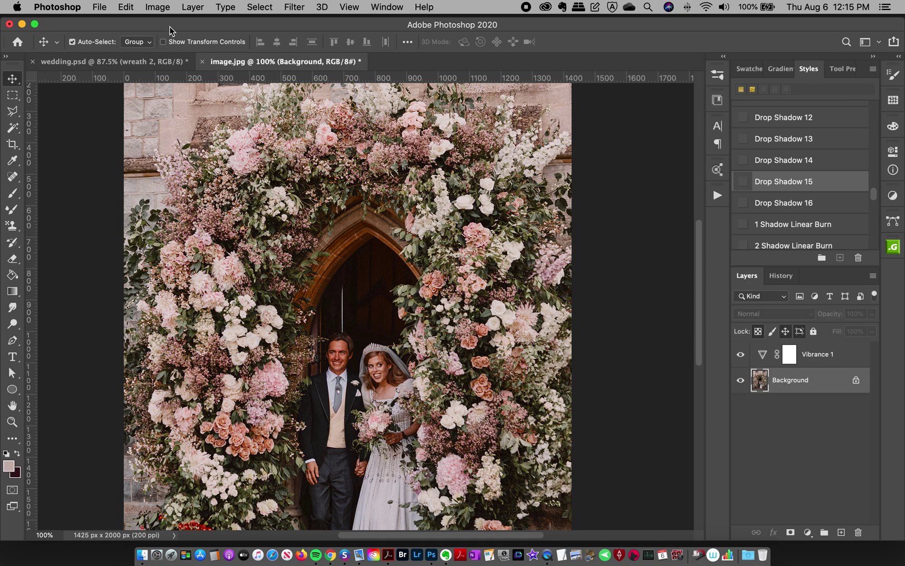
click(163, 7)
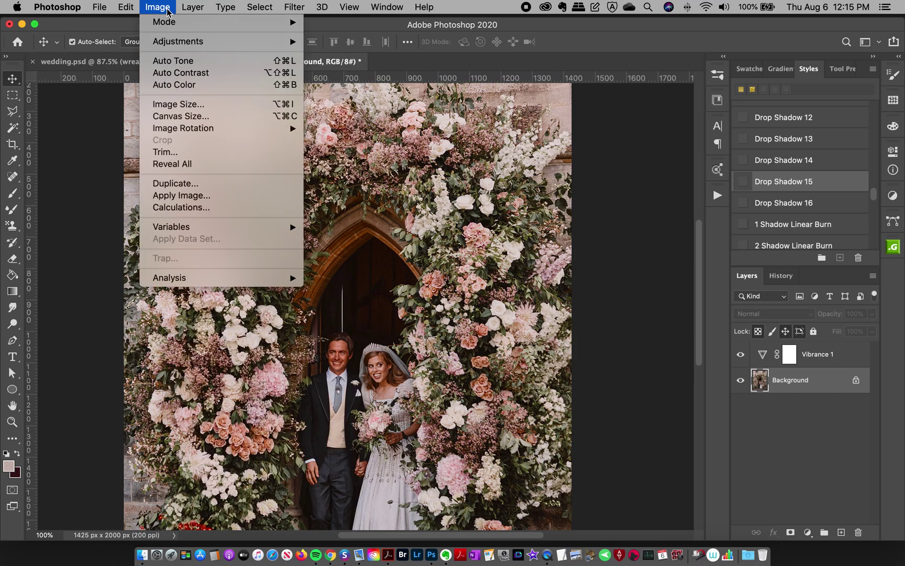
mouse_move(192, 9)
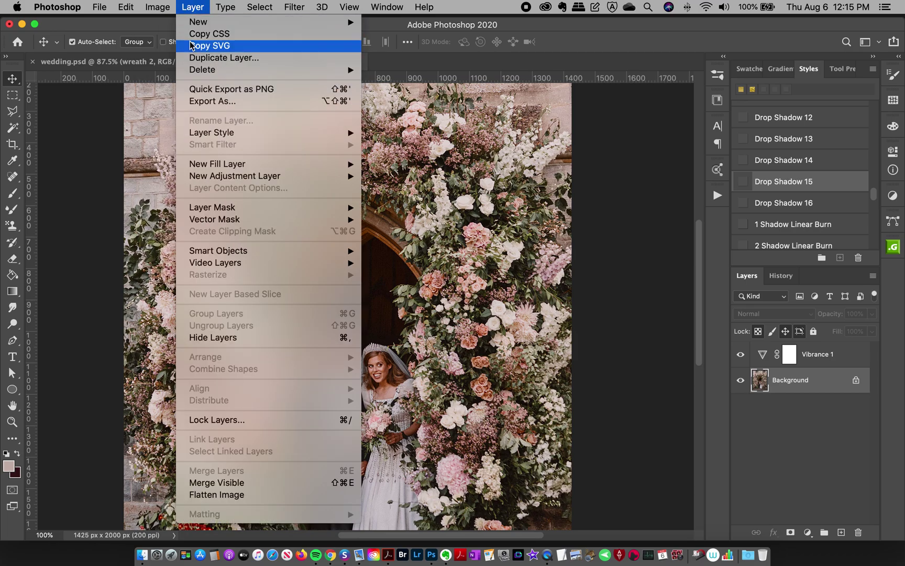
mouse_move(147, 8)
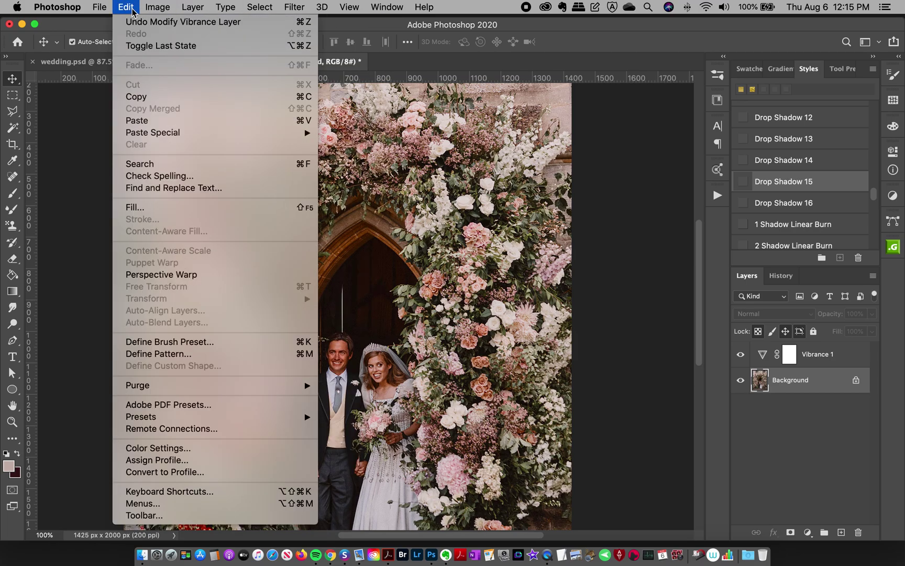
mouse_move(171, 47)
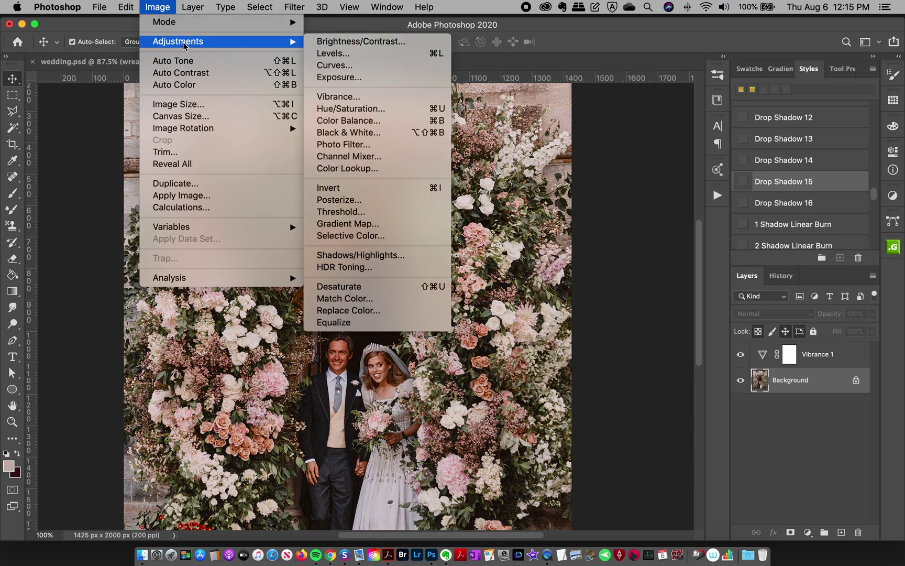
click(362, 255)
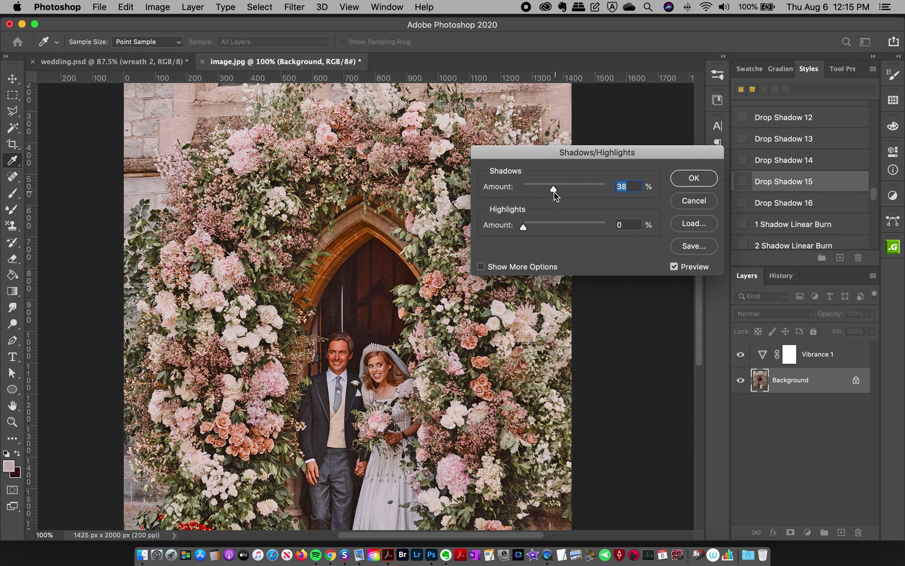
drag(554, 192, 569, 188)
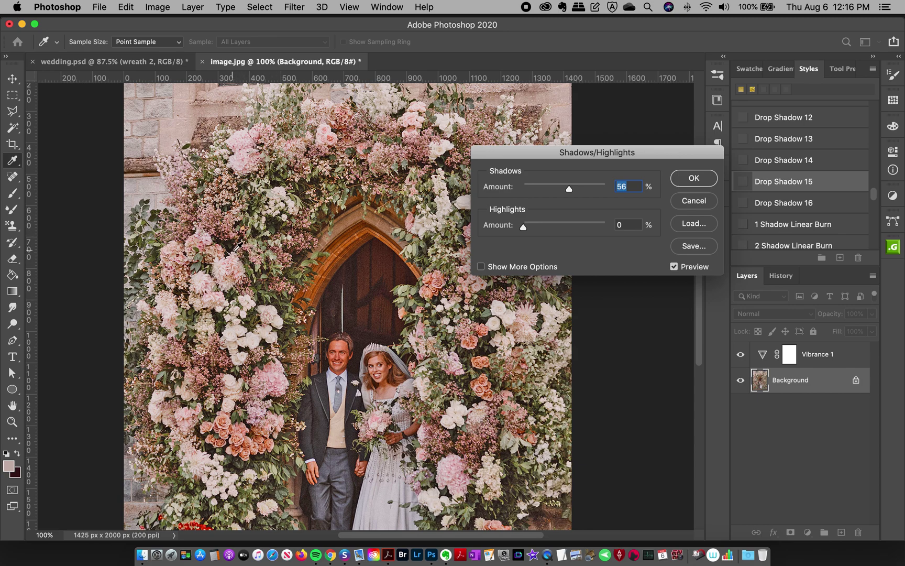
click(545, 189)
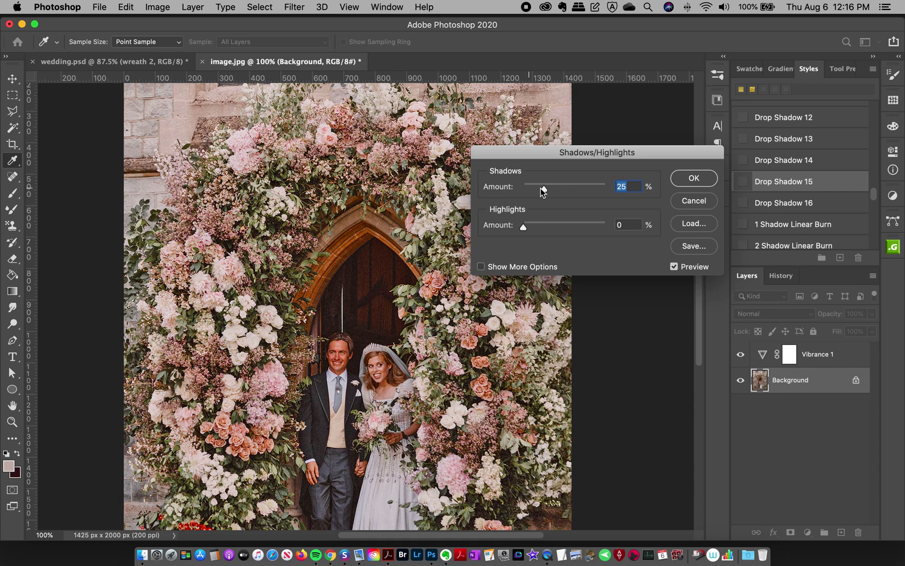
drag(545, 190, 560, 189)
click(593, 188)
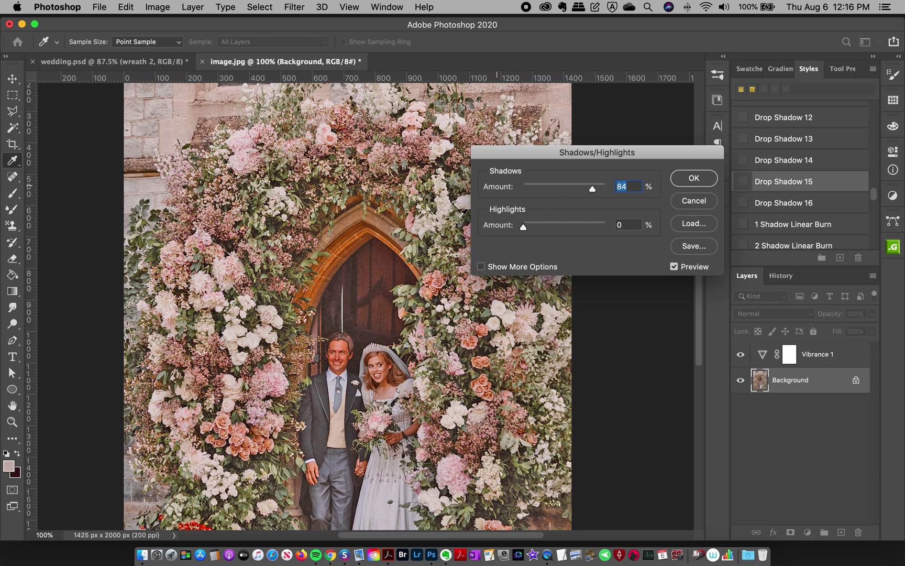
click(551, 186)
drag(551, 188, 546, 188)
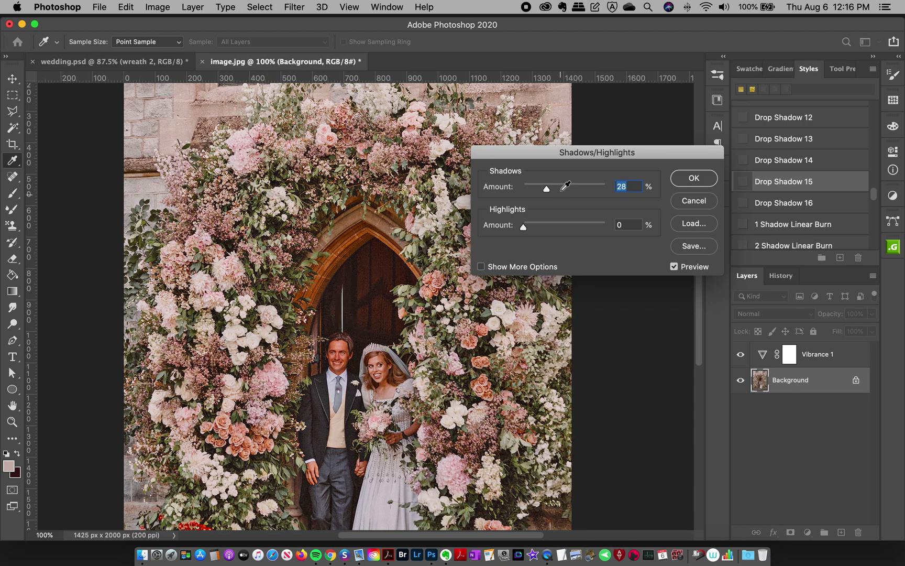
drag(558, 191, 555, 190)
Flatten the image so the Vibrance adjustment is merged into the Background layer
click(817, 354)
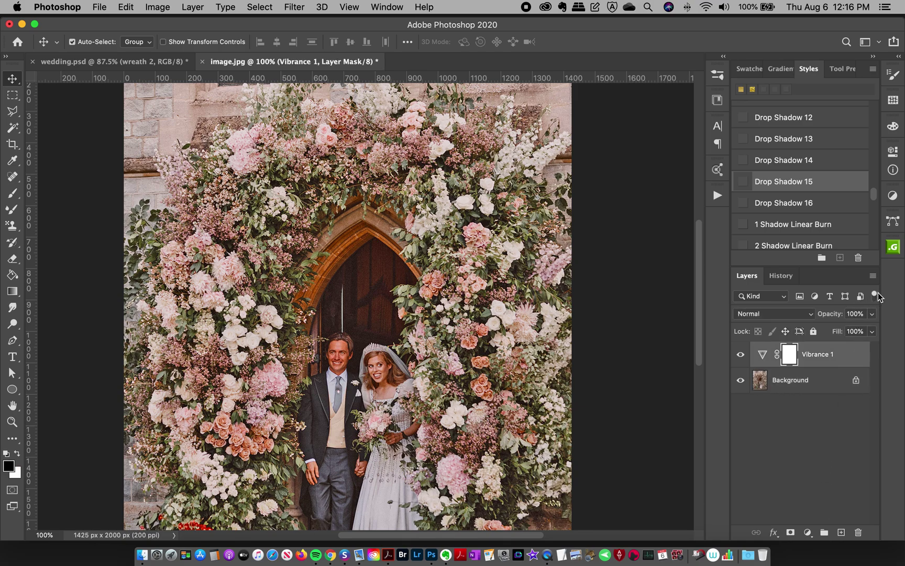
click(872, 277)
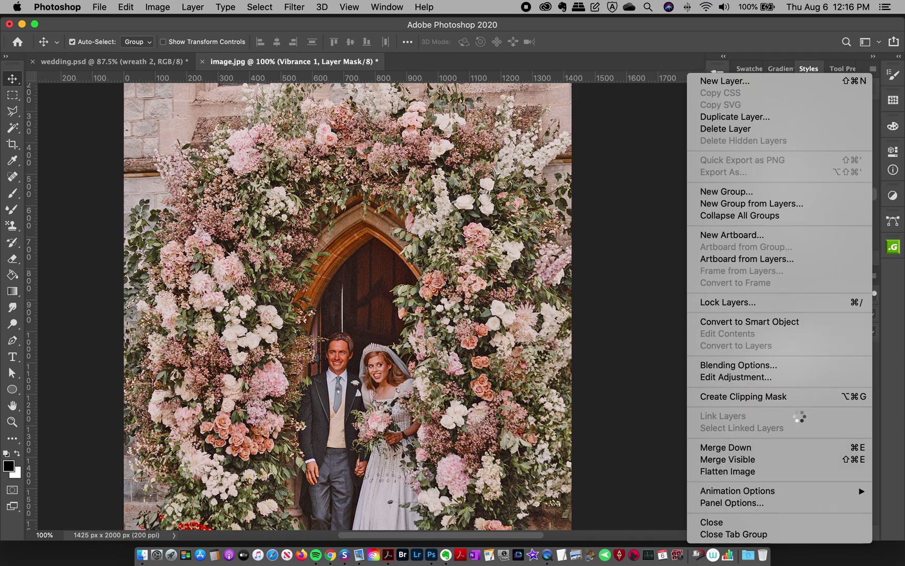
click(764, 471)
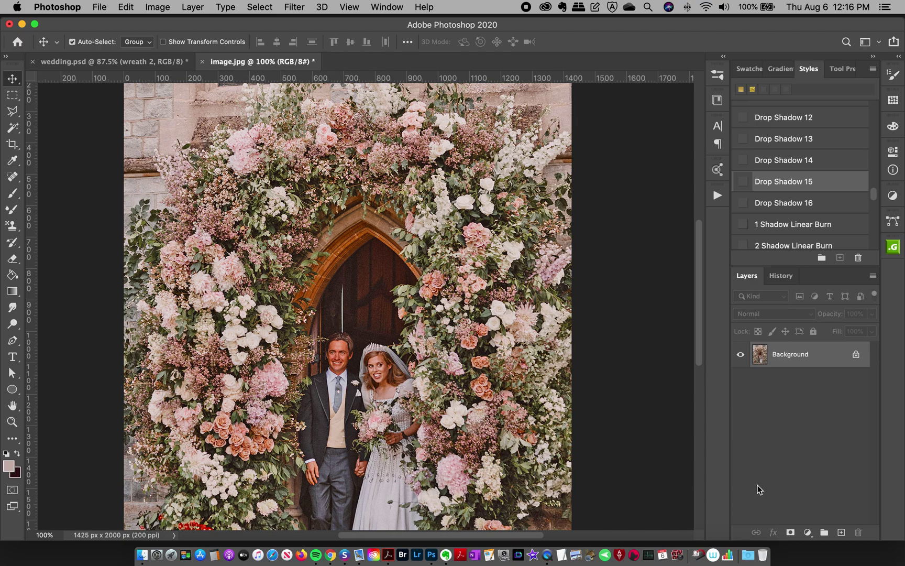
Select a rectangular area of pink flowers on the upper left side of the arch and define it as a pattern, keeping the default name
click(12, 96)
click(12, 95)
click(107, 92)
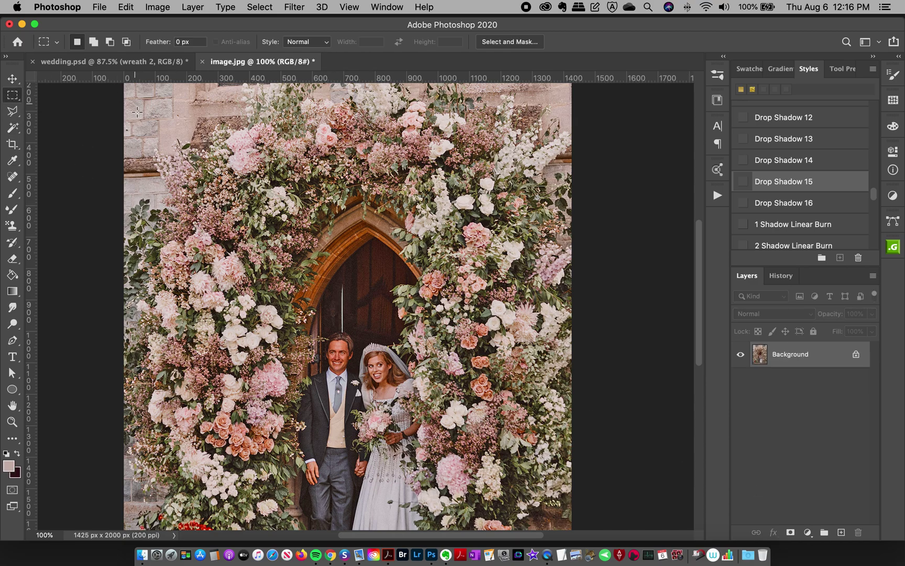
drag(179, 206, 254, 279)
click(125, 6)
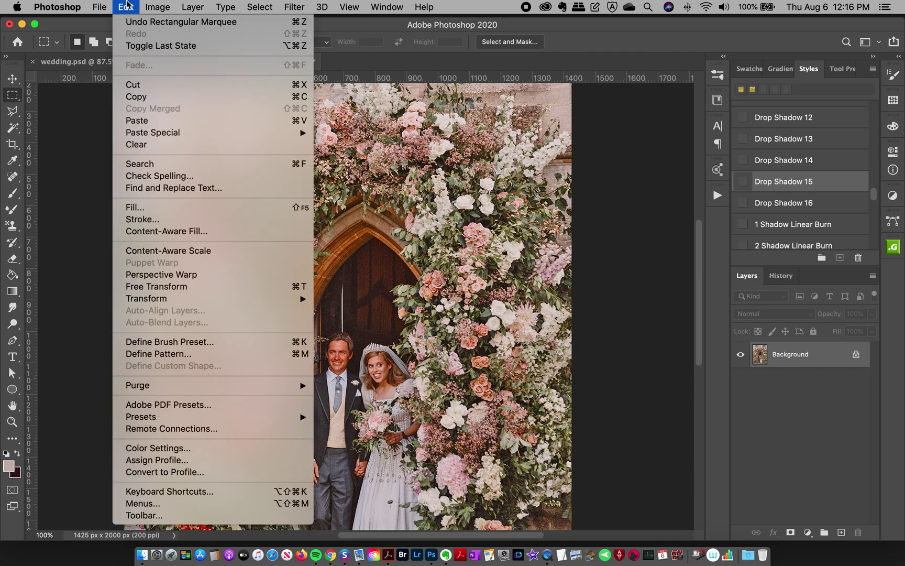
click(125, 5)
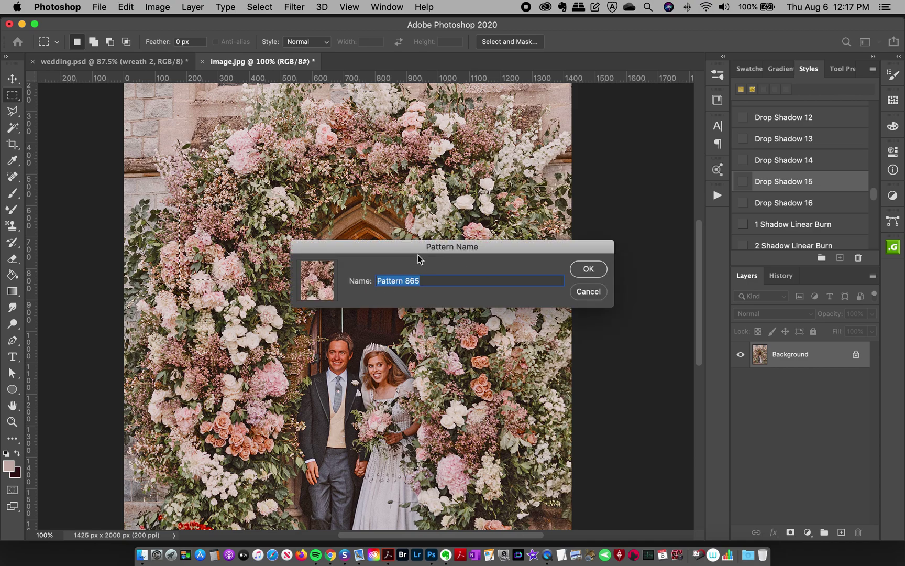
click(583, 267)
Select a rectangle around the peach and pink roses on the lower left side of the arch and define it as another pattern
drag(313, 151, 361, 183)
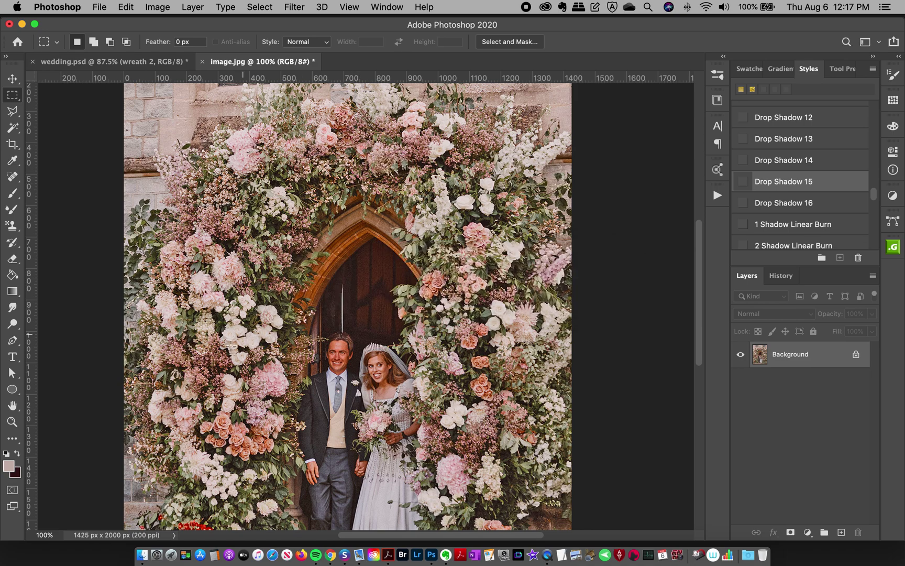
drag(188, 374, 267, 454)
key(super+shift+p)
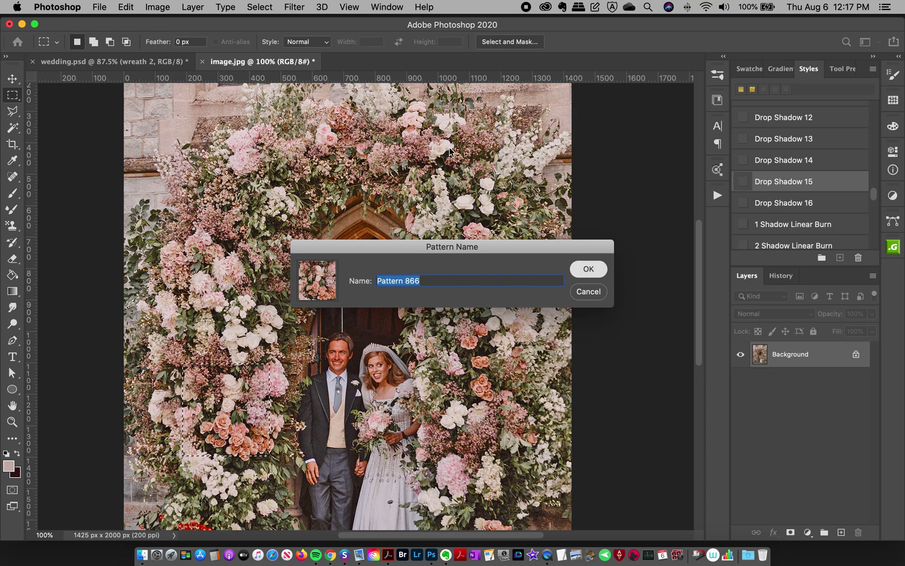
click(587, 269)
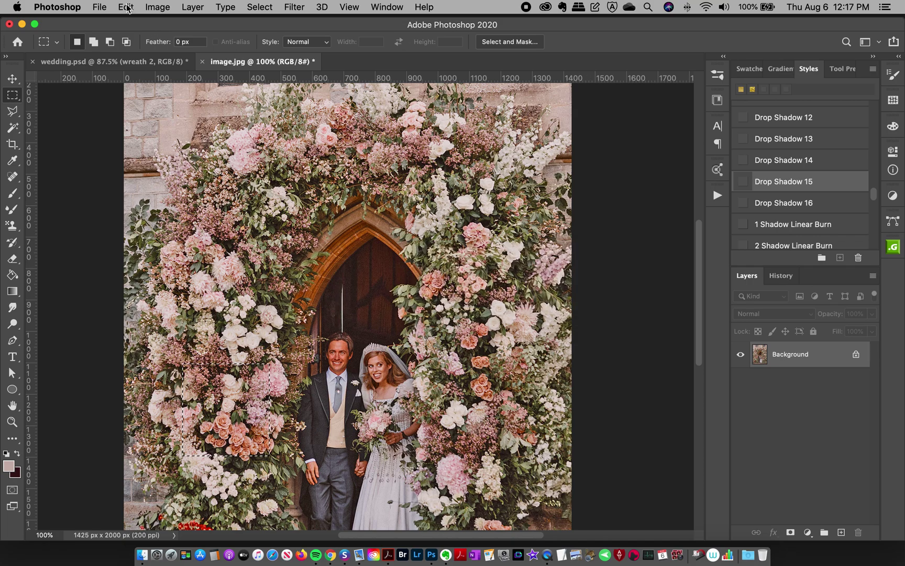
Select a small rectangle of green leaves at the foot of the arch's left side and define it as a pattern with the default name
click(126, 6)
click(127, 7)
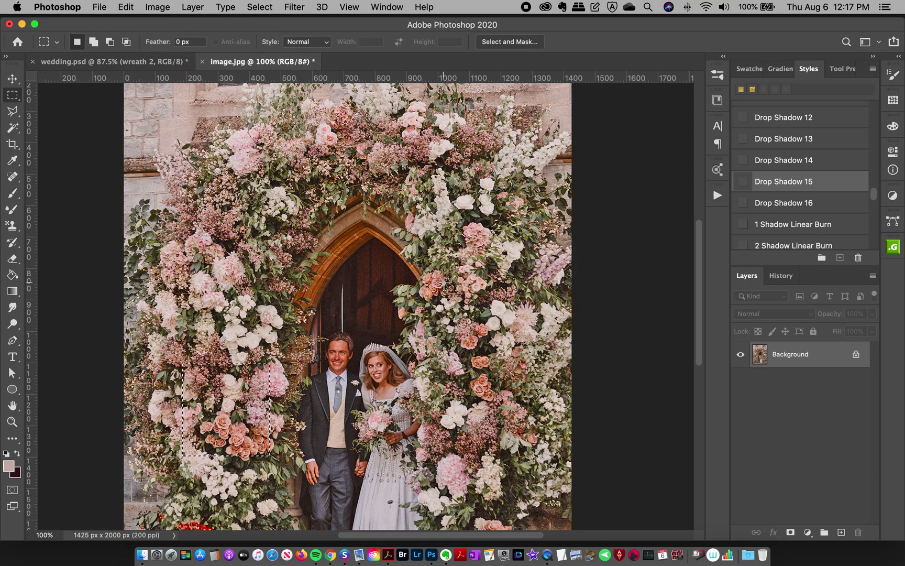
drag(698, 267, 689, 306)
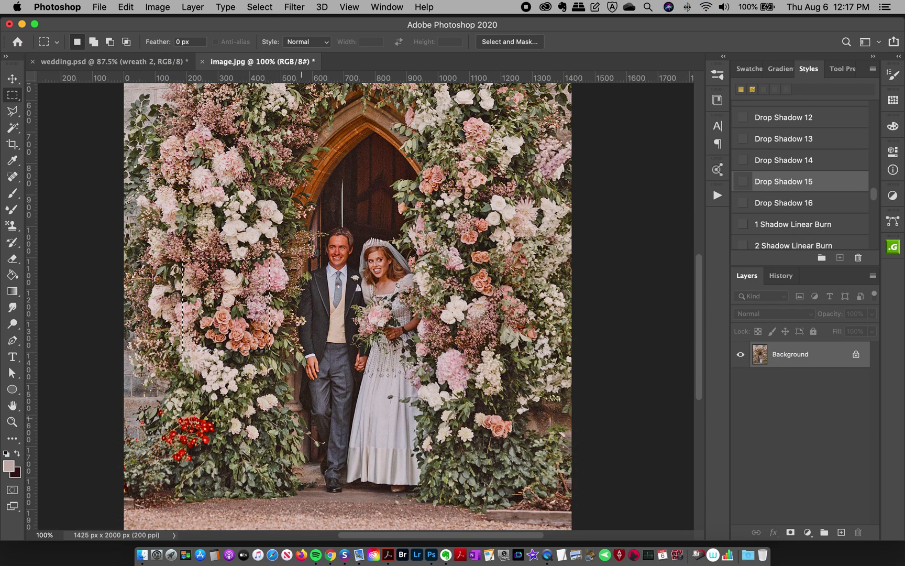
drag(239, 449, 278, 491)
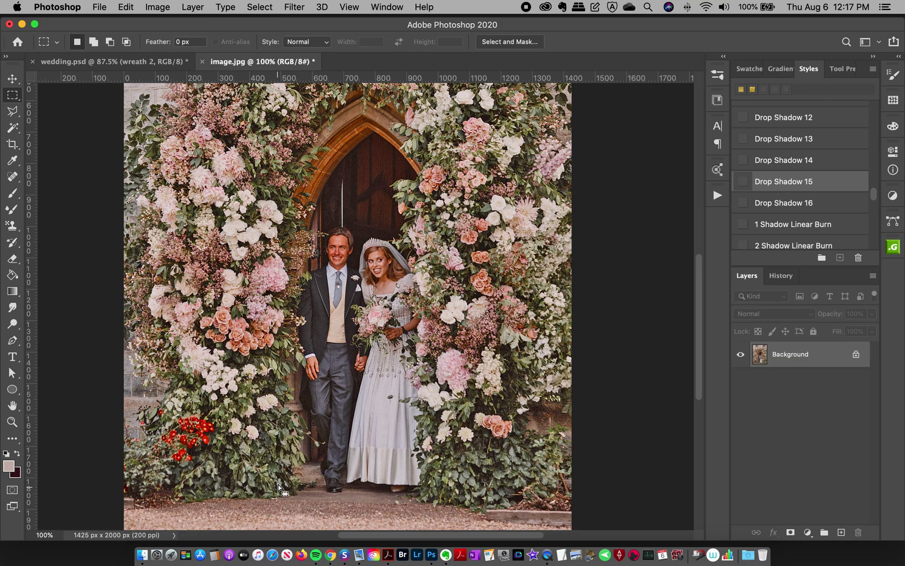
drag(245, 463, 276, 484)
click(126, 7)
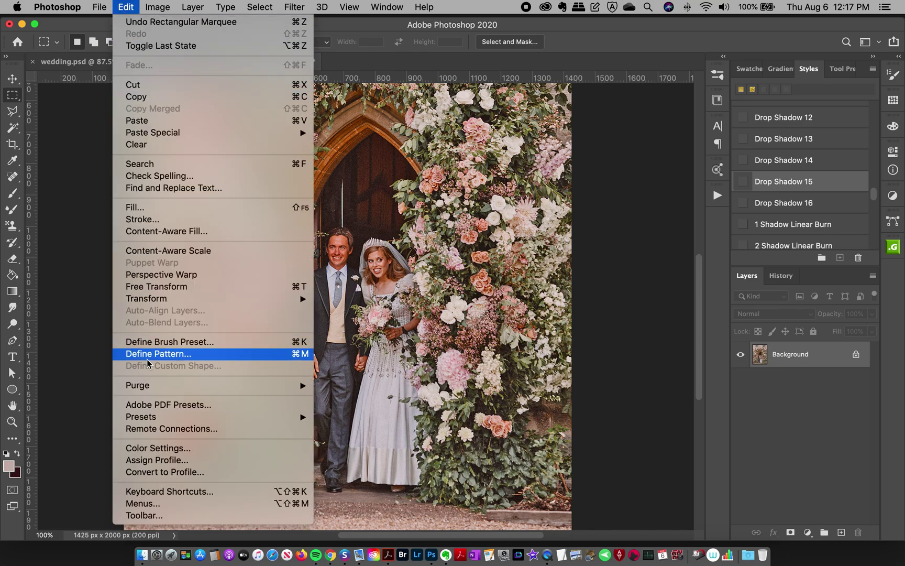
click(149, 356)
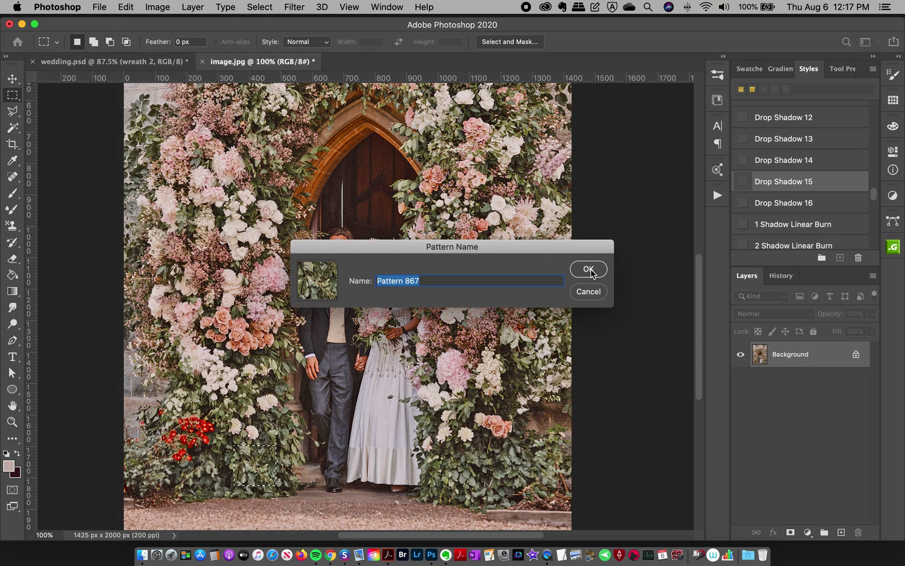
click(572, 291)
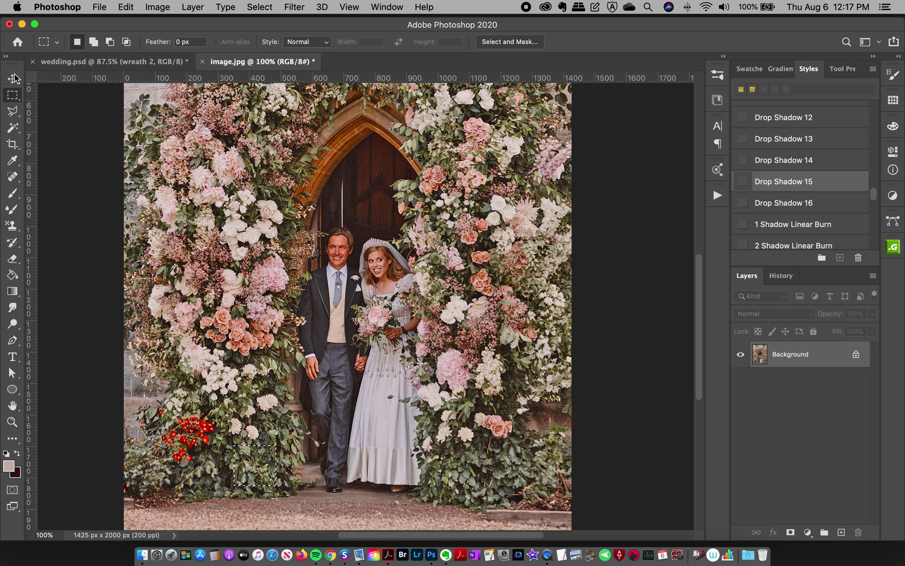
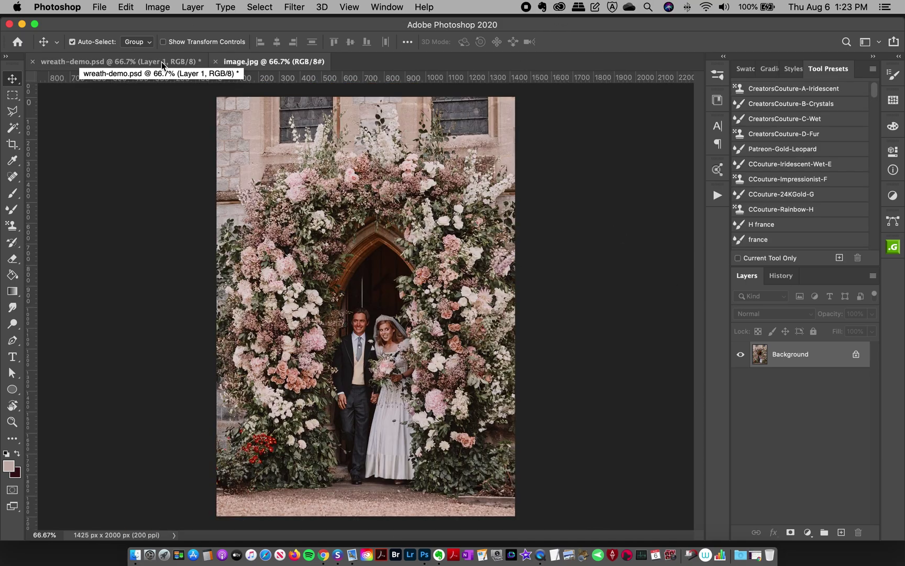
Switch to the wreath-demo.psd document and set up the Pattern Stamp tool with the wreath 1 brush from the Floral Wreath set
click(102, 62)
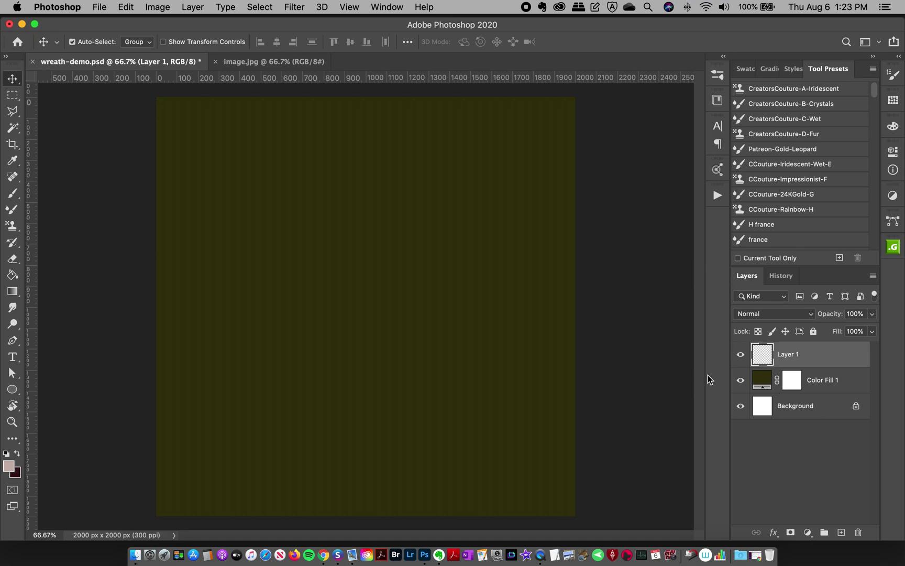
click(718, 75)
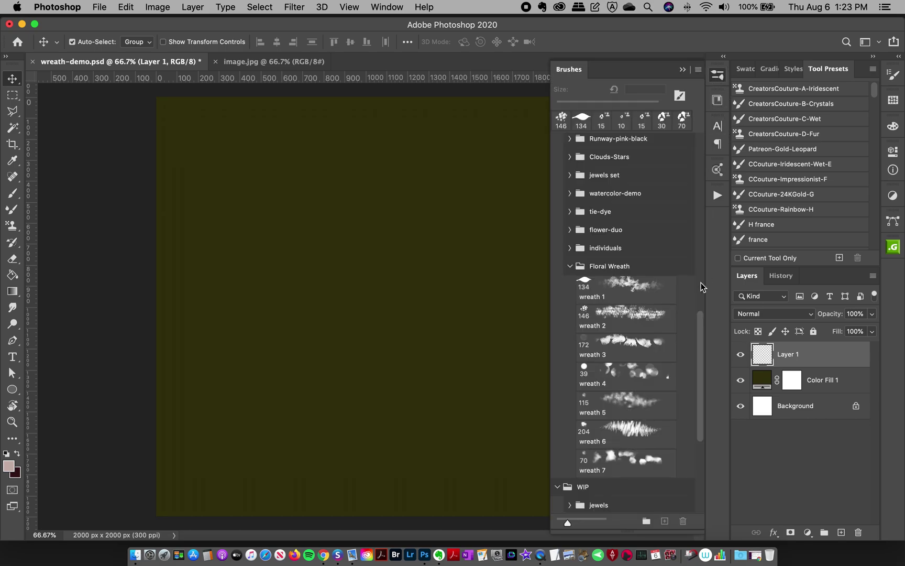
click(625, 296)
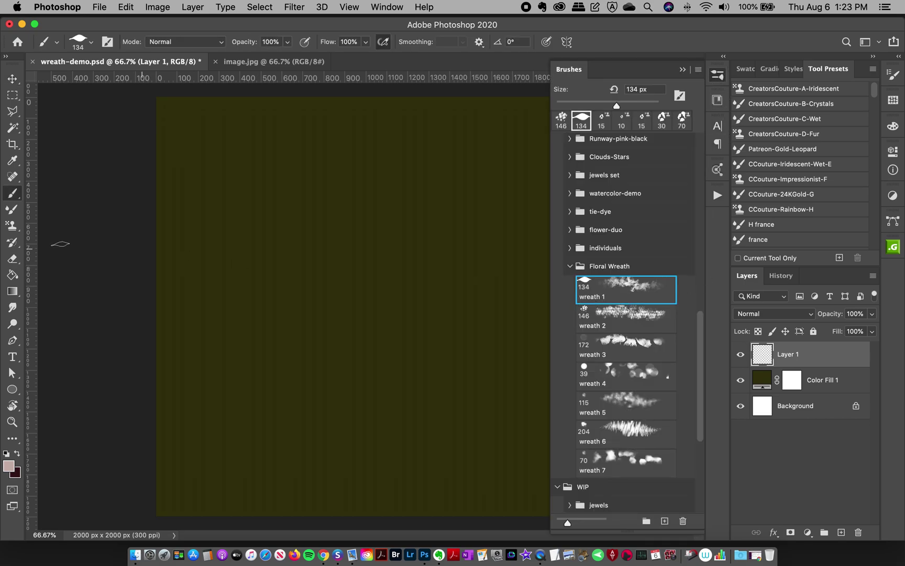
click(10, 227)
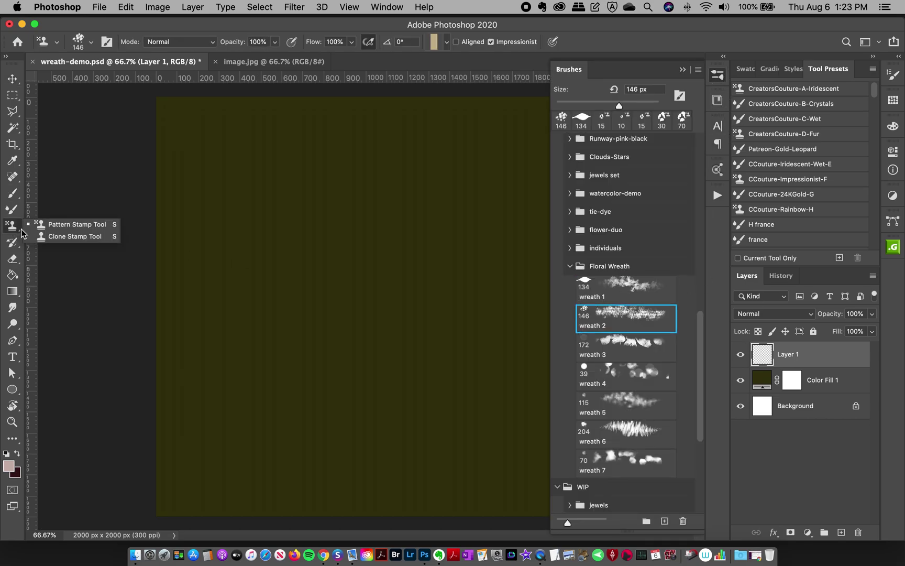
click(61, 229)
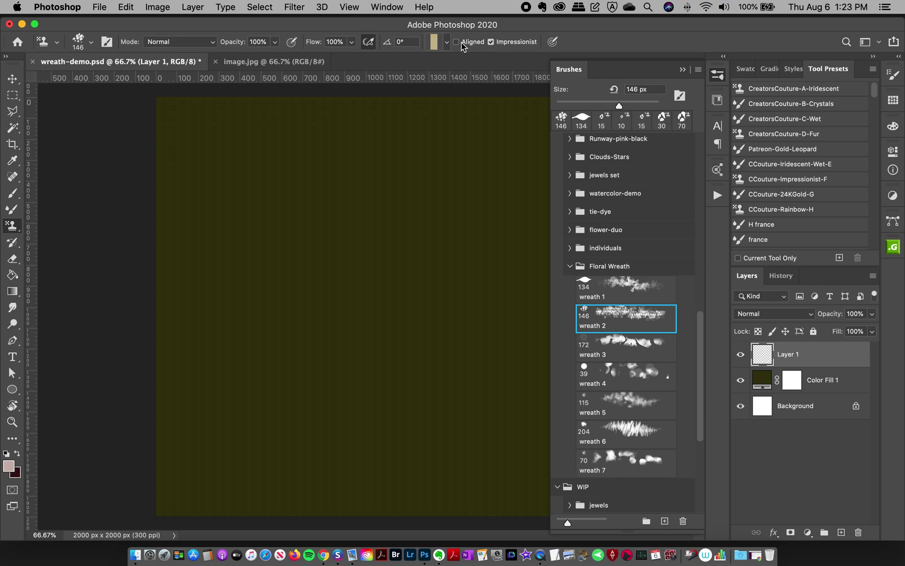
click(612, 295)
Load the narrow dark leaf pattern into the Pattern Stamp tool and collapse the brush list
click(431, 42)
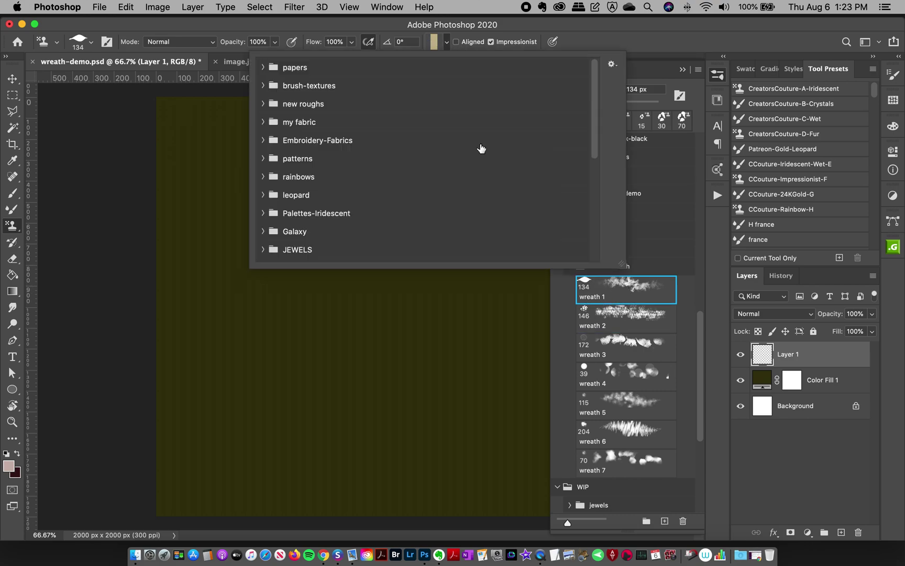
scroll(587, 149, down, 10)
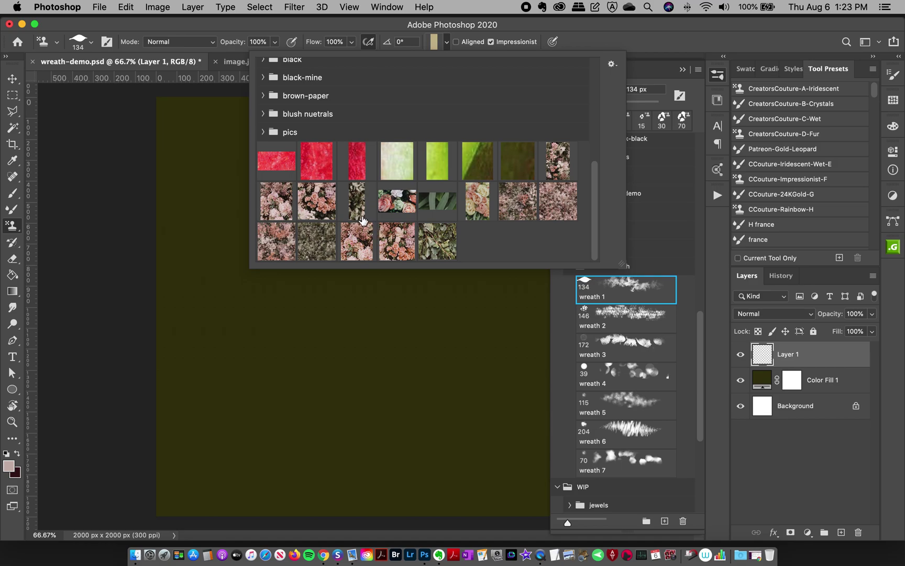
click(357, 204)
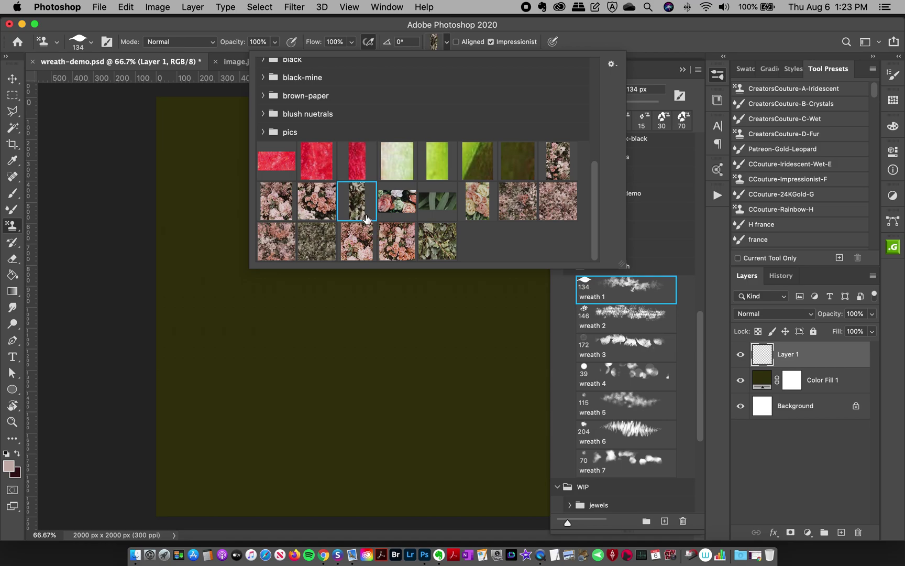
click(526, 26)
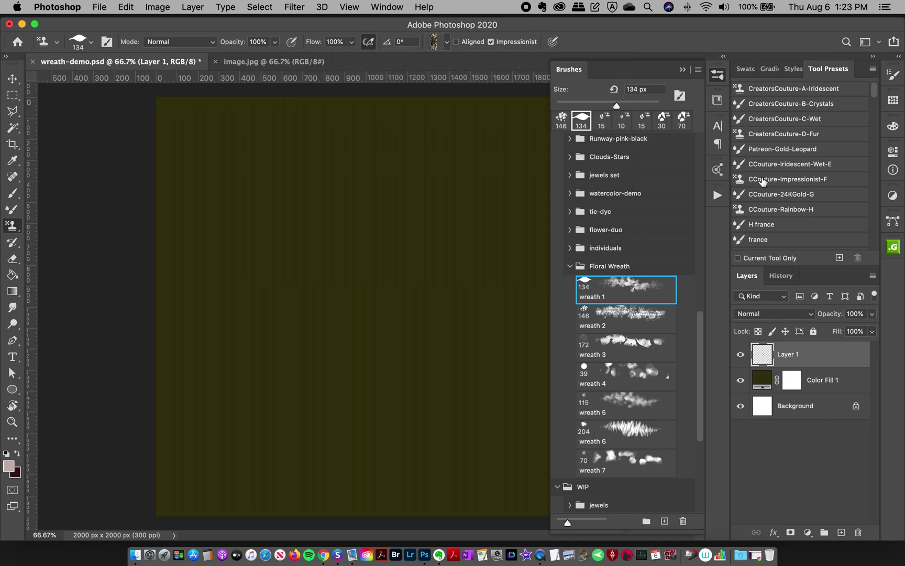
click(717, 77)
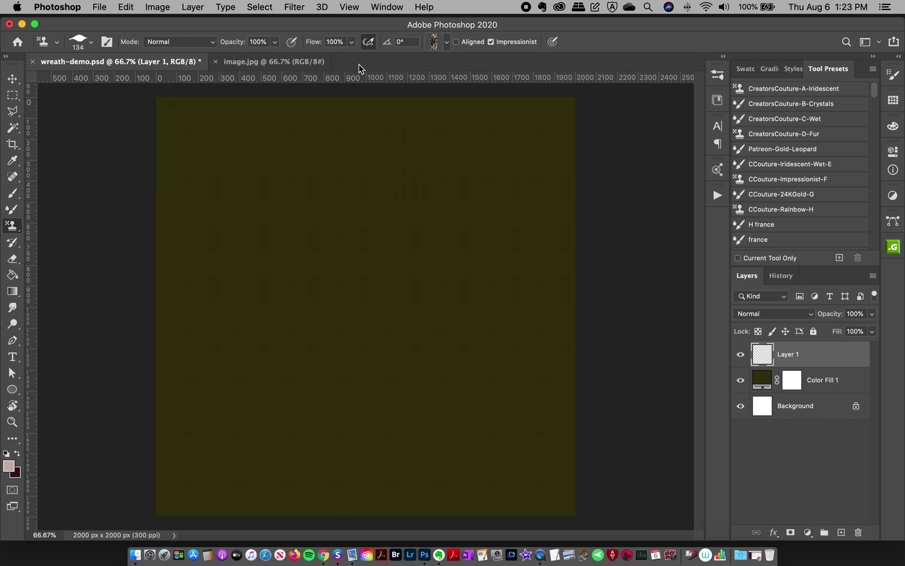
Paint a leafy ring about 1300 px across around the upper middle of the canvas on Layer 1, undoing any stray test stroke
click(352, 42)
click(352, 42)
mouse_move(372, 175)
mouse_down()
mouse_move(319, 188)
mouse_move(276, 217)
mouse_move(250, 269)
mouse_move(246, 307)
mouse_move(262, 357)
mouse_move(291, 383)
mouse_move(370, 401)
mouse_move(440, 379)
mouse_move(463, 356)
mouse_move(482, 266)
mouse_move(454, 210)
mouse_move(422, 186)
mouse_move(363, 170)
mouse_move(299, 189)
mouse_move(251, 266)
mouse_move(247, 321)
mouse_move(266, 362)
mouse_move(313, 402)
mouse_move(406, 401)
mouse_move(462, 357)
mouse_move(491, 301)
mouse_move(484, 259)
mouse_move(459, 218)
mouse_move(407, 194)
mouse_move(321, 186)
mouse_move(391, 189)
mouse_move(430, 211)
mouse_move(465, 247)
mouse_move(473, 290)
mouse_move(463, 328)
mouse_move(440, 368)
mouse_move(406, 393)
mouse_move(358, 399)
mouse_move(303, 378)
mouse_move(269, 349)
mouse_move(254, 315)
mouse_move(257, 267)
mouse_move(285, 223)
mouse_move(332, 188)
mouse_move(435, 171)
mouse_move(323, 144)
mouse_up()
drag(228, 133, 178, 244)
key(super+z)
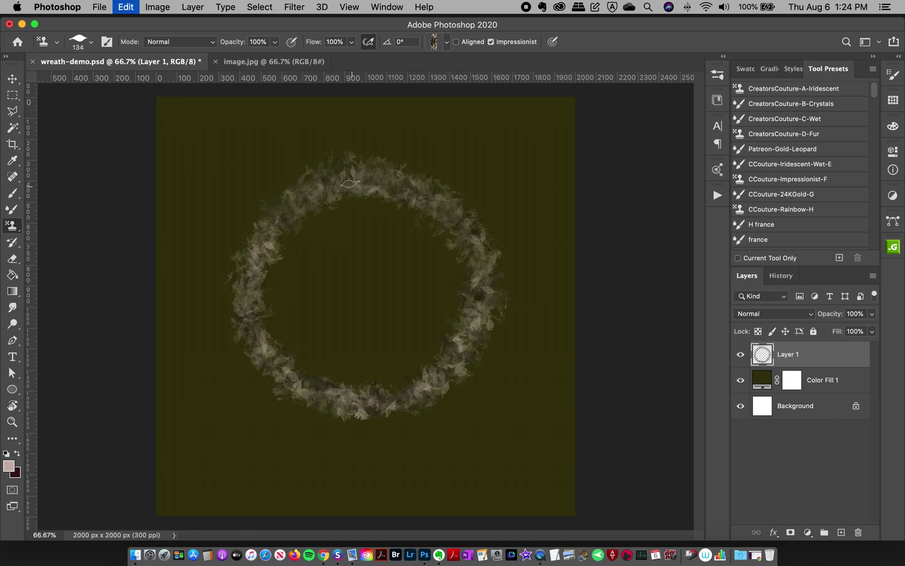
mouse_move(272, 201)
mouse_down()
mouse_move(244, 243)
mouse_move(234, 282)
mouse_move(292, 205)
mouse_move(334, 188)
mouse_move(251, 268)
mouse_move(244, 294)
mouse_move(255, 353)
mouse_move(320, 408)
mouse_move(397, 412)
mouse_move(474, 355)
mouse_move(486, 327)
mouse_move(490, 278)
mouse_move(474, 233)
mouse_move(399, 180)
mouse_move(348, 169)
mouse_move(430, 189)
mouse_move(470, 223)
mouse_move(490, 268)
mouse_move(462, 360)
mouse_move(390, 416)
mouse_move(341, 414)
mouse_up()
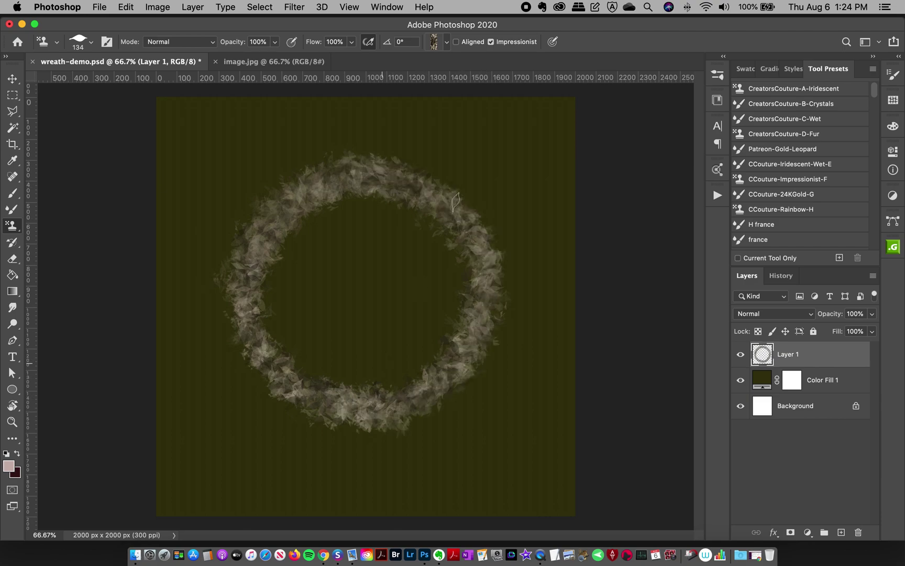
Switch the stamp to the green leaves pattern taken from the arch and paint it over the whole ring
click(435, 42)
click(433, 251)
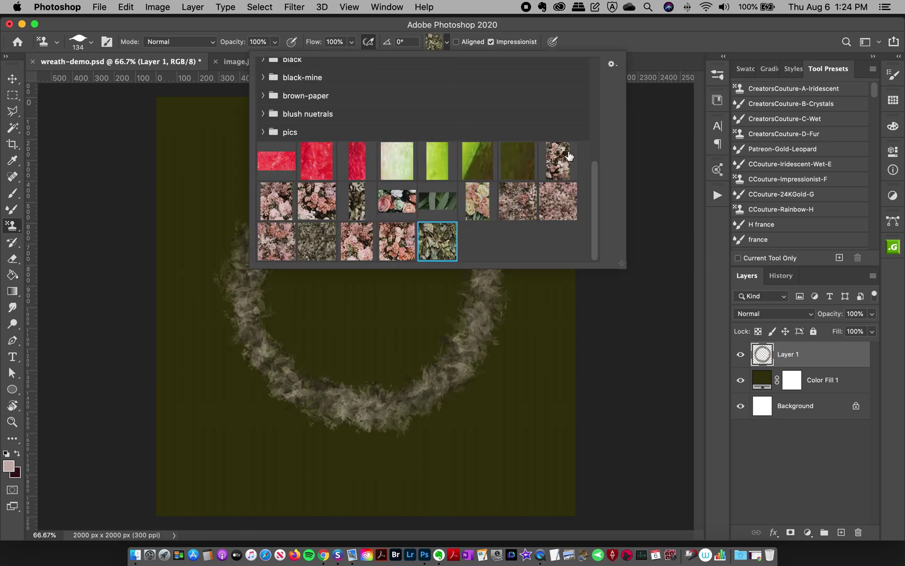
click(561, 36)
mouse_move(347, 181)
mouse_down()
mouse_move(314, 190)
mouse_move(268, 234)
mouse_move(245, 320)
mouse_move(311, 396)
mouse_move(360, 408)
mouse_move(408, 398)
mouse_move(328, 408)
mouse_move(281, 388)
mouse_move(349, 420)
mouse_move(406, 414)
mouse_move(486, 338)
mouse_move(493, 302)
mouse_move(468, 239)
mouse_move(429, 193)
mouse_move(392, 175)
mouse_move(359, 176)
mouse_move(429, 201)
mouse_move(466, 240)
mouse_move(479, 277)
mouse_move(446, 369)
mouse_move(416, 399)
mouse_move(367, 418)
mouse_move(331, 412)
mouse_up()
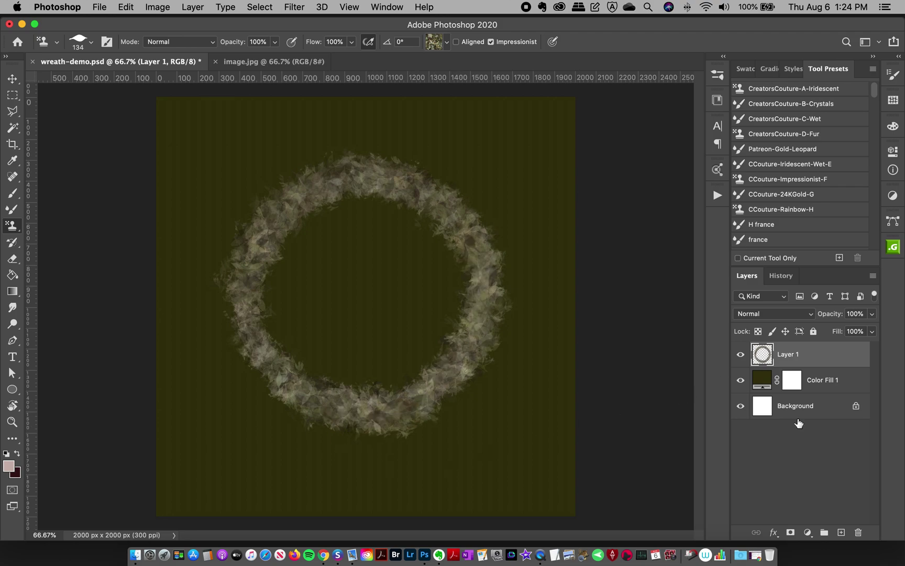
Add a new layer and set the stamp to the wreath 2 brush with the peach and pink roses pattern
click(841, 532)
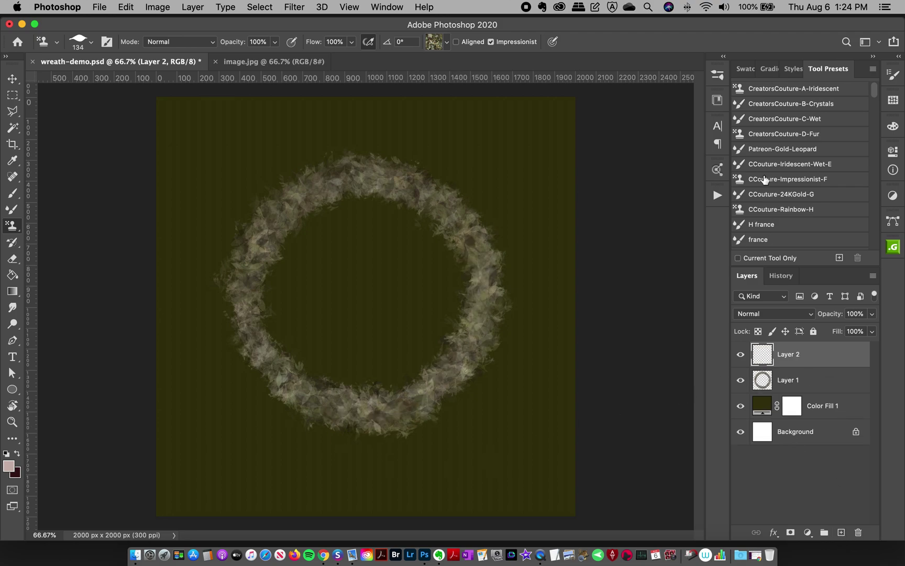
click(717, 75)
click(618, 316)
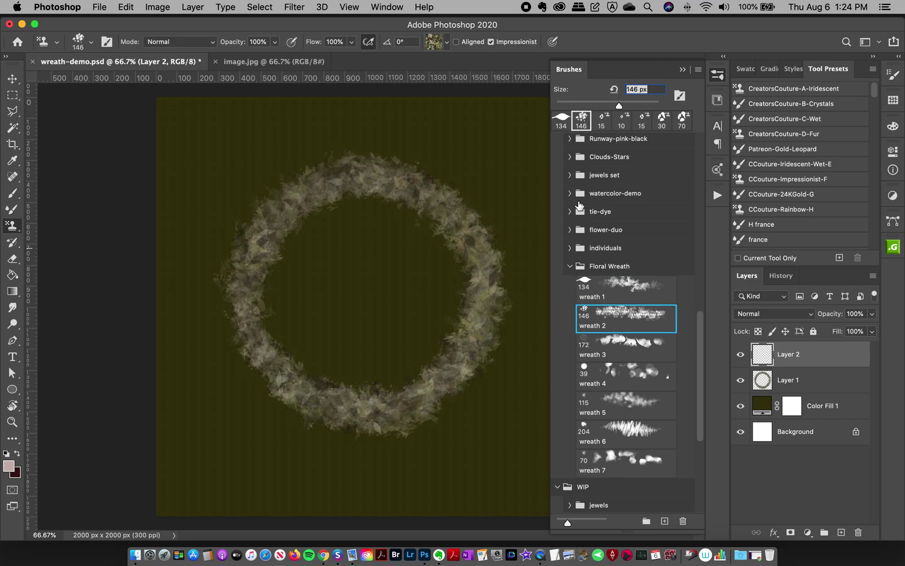
click(436, 44)
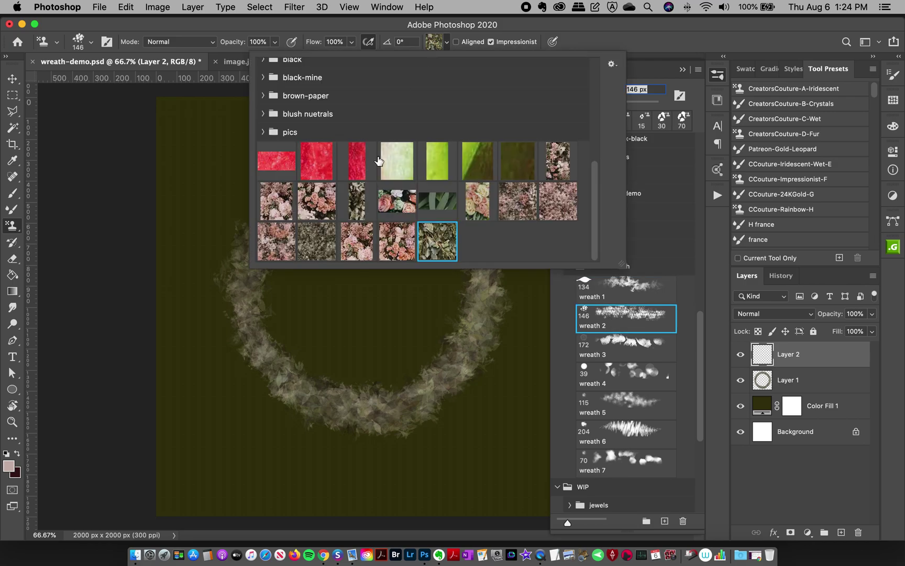
click(276, 202)
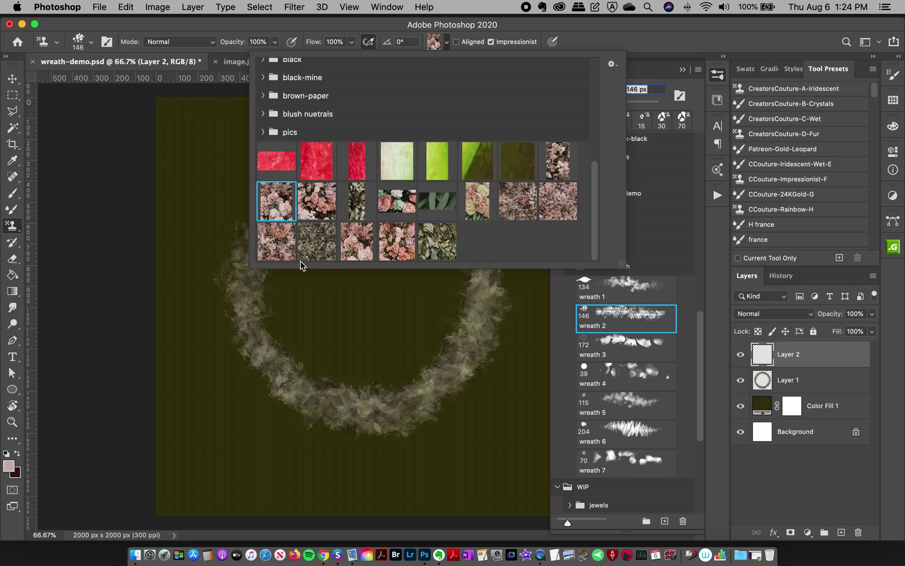
click(398, 257)
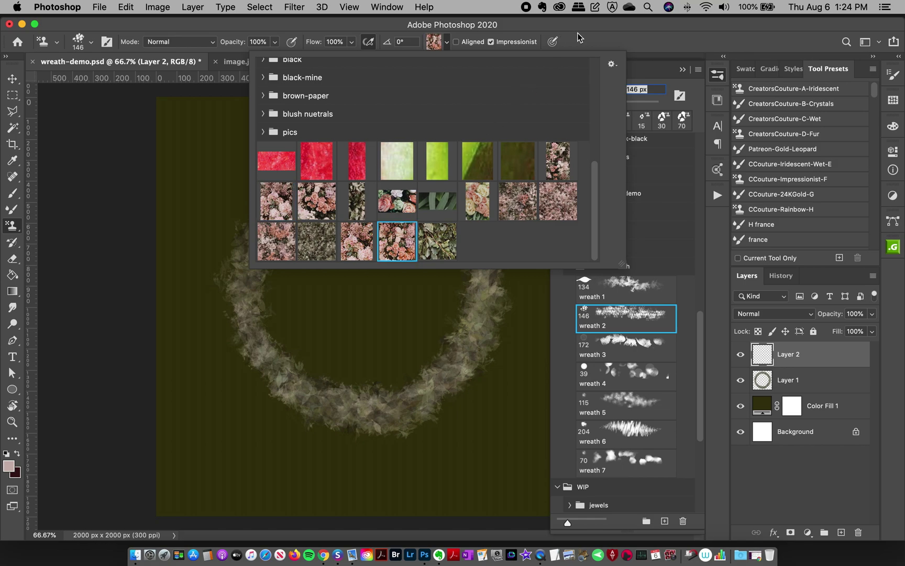
click(577, 32)
mouse_move(313, 177)
mouse_down()
mouse_move(292, 214)
mouse_move(259, 245)
mouse_up()
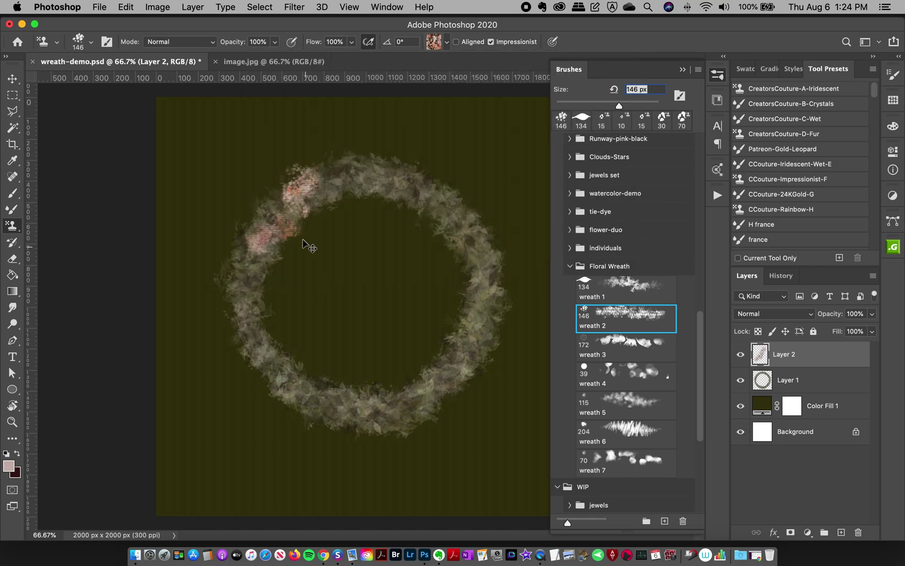
key(super+z)
mouse_move(250, 138)
mouse_down()
mouse_move(203, 211)
mouse_move(190, 276)
mouse_up()
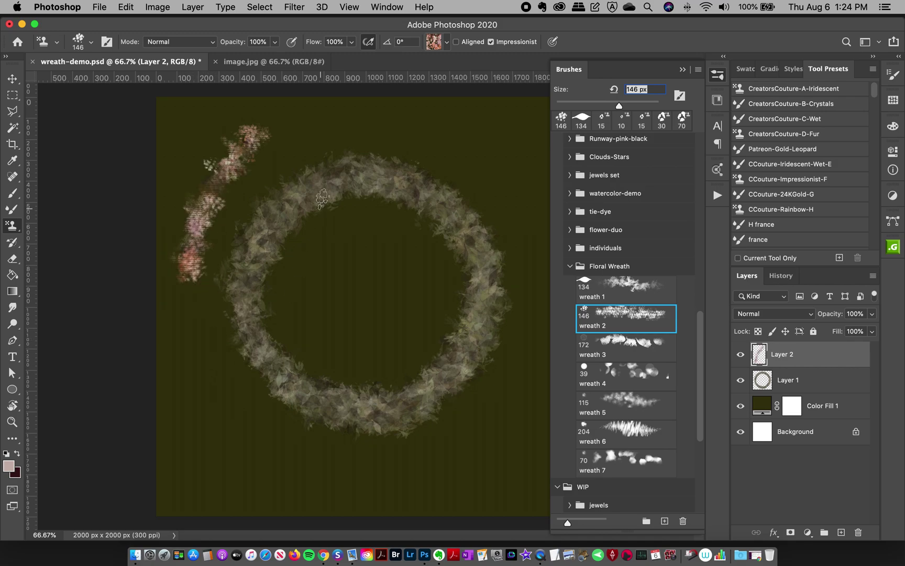
key(super+z)
Dab small rose clusters on Layer 2 along the ring's upper left and left side, undoing misplaced dabs
drag(326, 175, 309, 192)
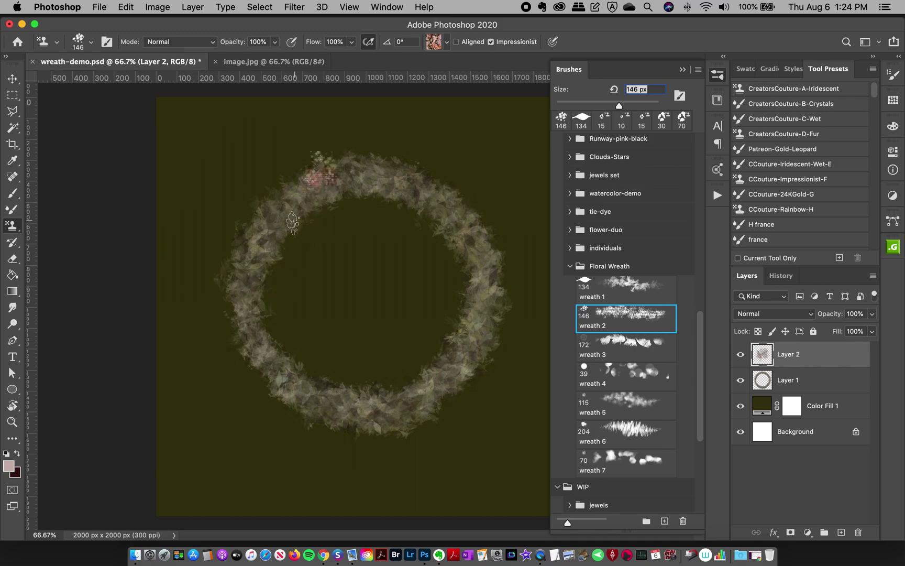
click(291, 229)
key(super+z)
click(282, 228)
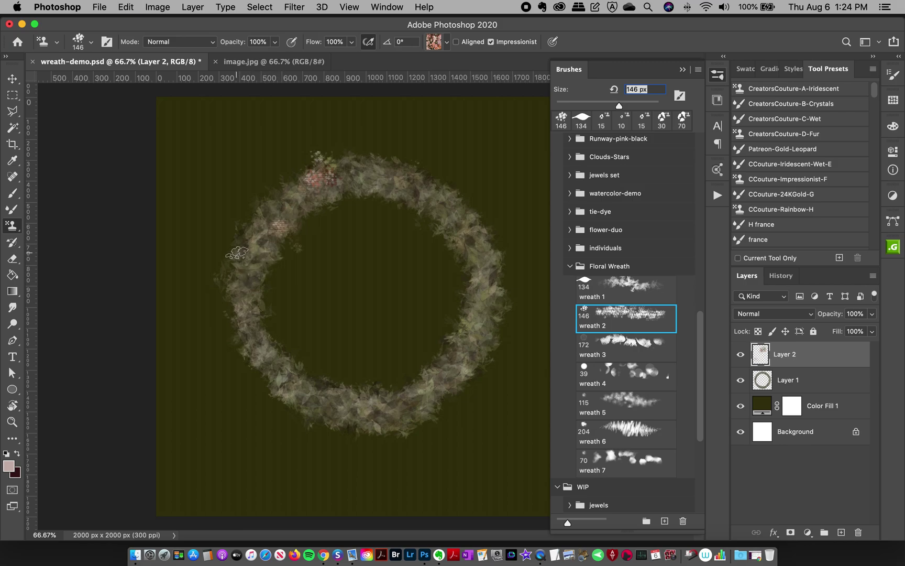
click(237, 253)
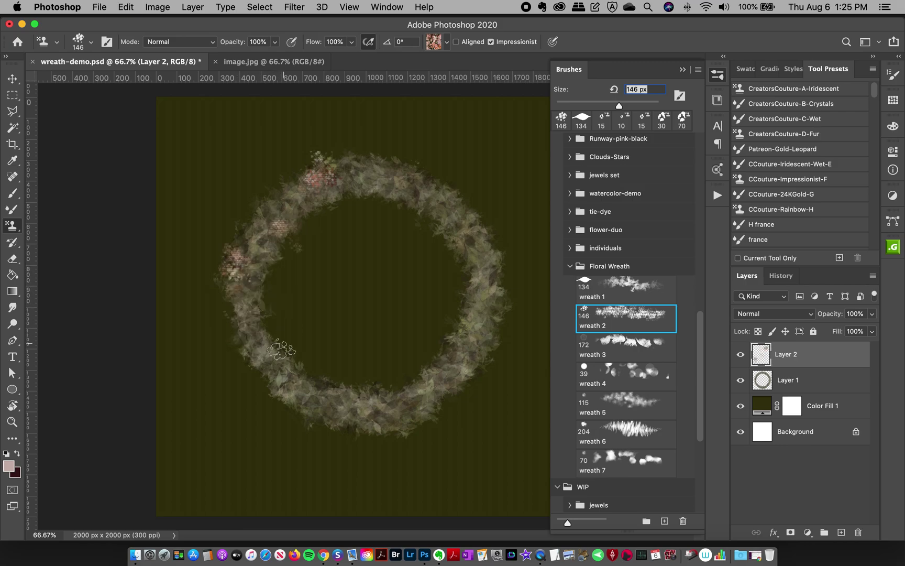
click(267, 330)
click(247, 354)
Add rose clusters along the ring's lower left and bottom, undoing the strokes that run too far
mouse_move(280, 386)
mouse_down()
mouse_move(311, 403)
mouse_move(331, 393)
mouse_move(390, 432)
mouse_move(357, 435)
mouse_move(352, 420)
mouse_move(395, 410)
mouse_move(394, 401)
mouse_move(411, 411)
mouse_up()
key(super+z)
key(super+z)
click(350, 430)
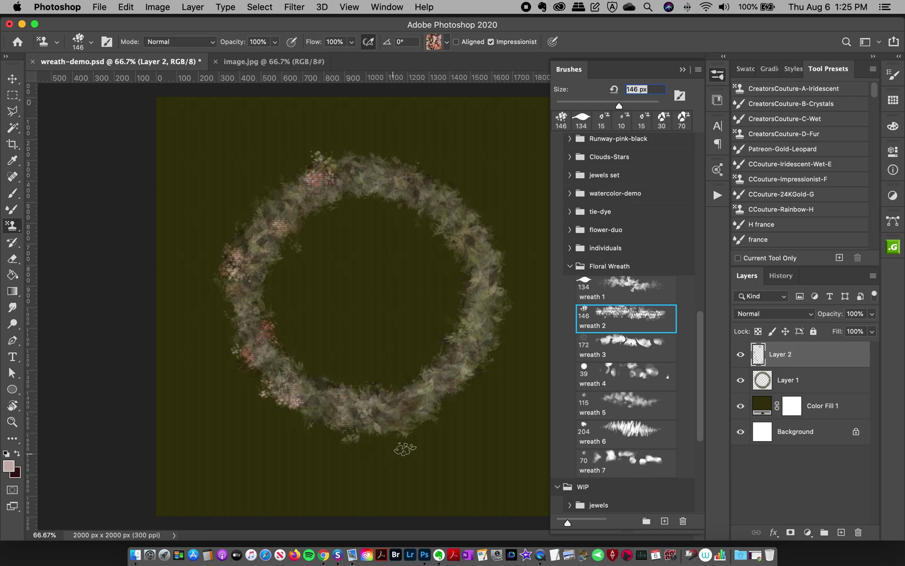
click(363, 411)
click(422, 405)
Paint rose clusters up the ring's right side and redo the cluster at its upper right
drag(472, 350, 487, 340)
mouse_move(472, 268)
mouse_down()
mouse_move(506, 243)
mouse_move(476, 213)
mouse_move(471, 238)
mouse_move(416, 175)
mouse_up()
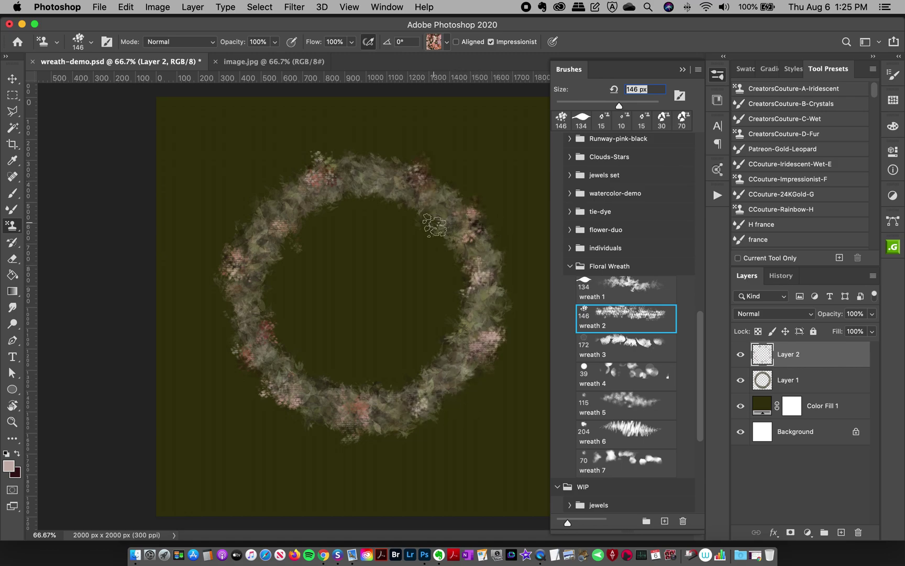
key(super+z)
click(418, 181)
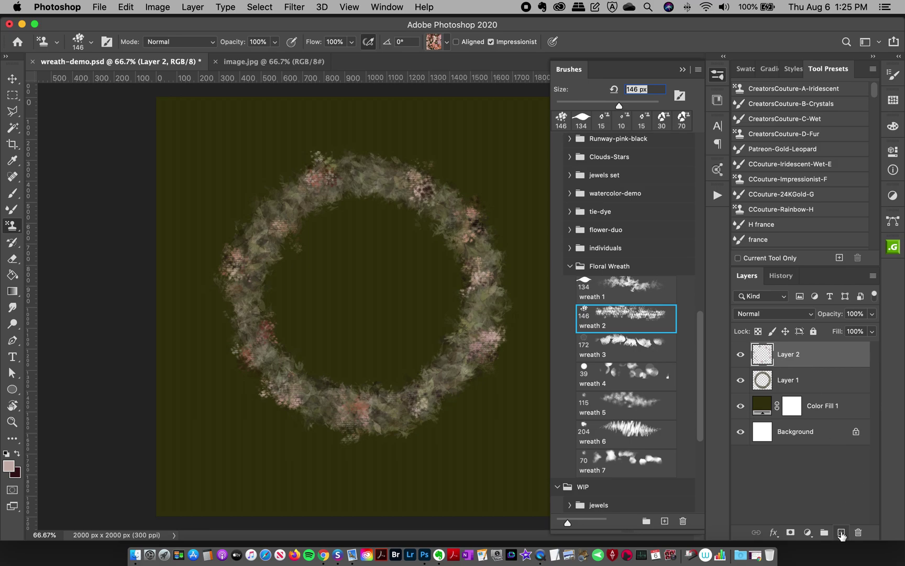
Add another new layer and choose the wreath 3 brush for the stamp
click(841, 532)
click(602, 356)
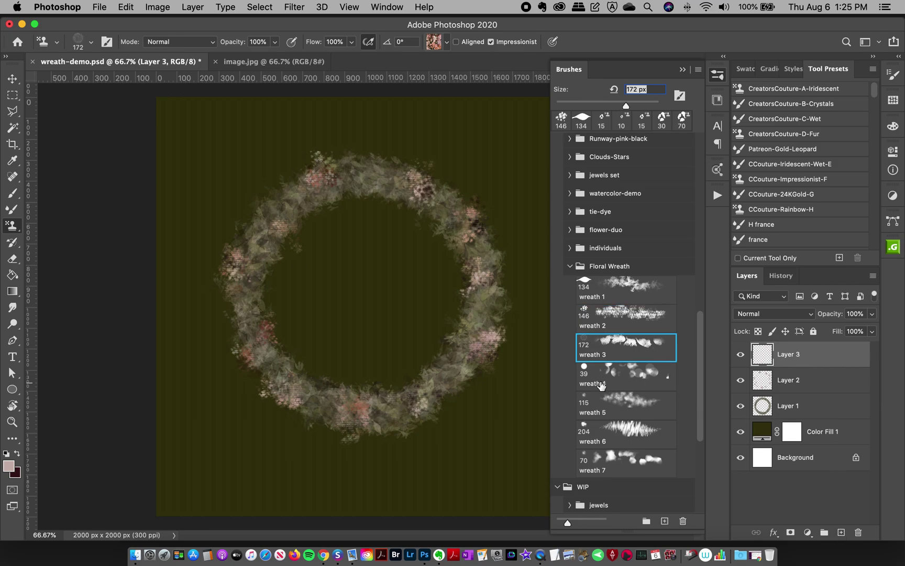
mouse_move(233, 135)
mouse_down()
mouse_move(212, 147)
mouse_move(181, 199)
mouse_up()
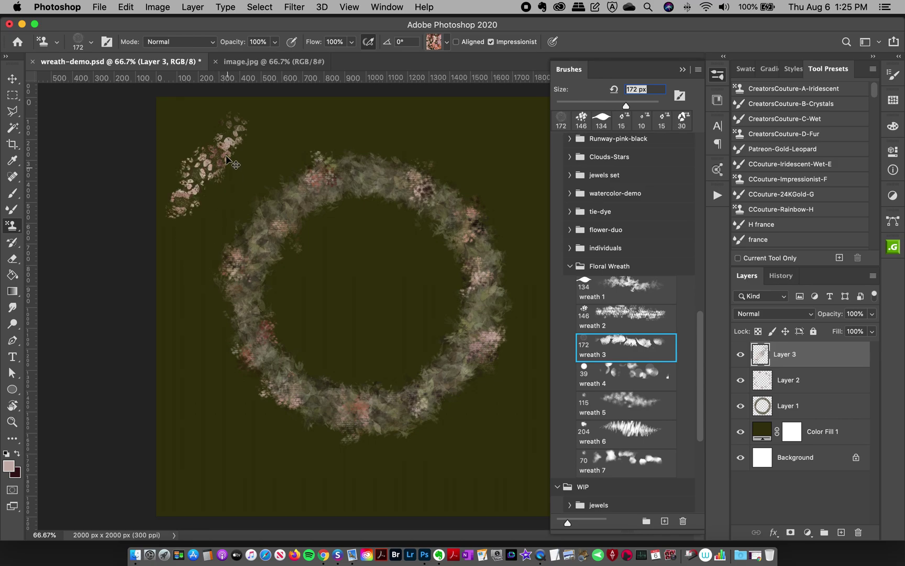
key(cmd+z)
mouse_move(225, 131)
mouse_down()
mouse_move(204, 168)
mouse_move(217, 157)
mouse_up()
click(220, 233)
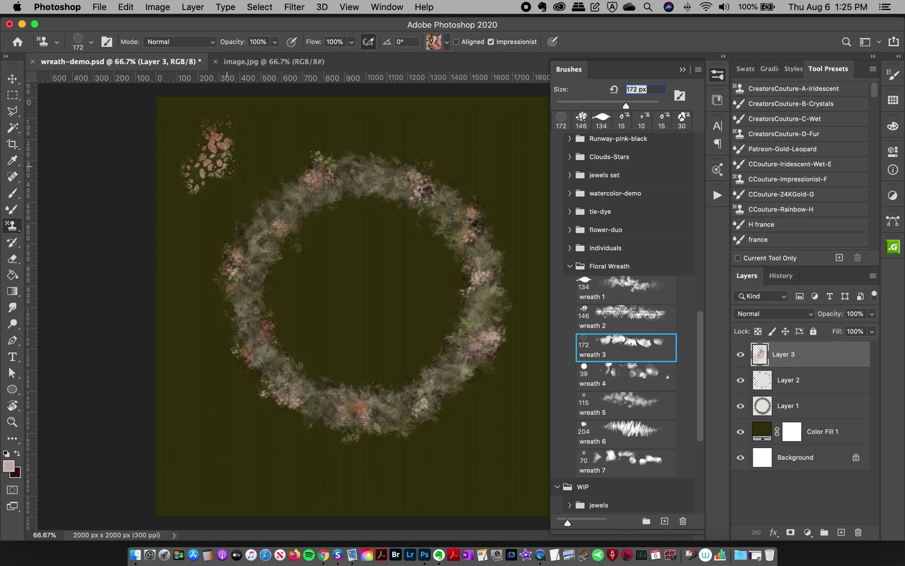
key(cmd+z)
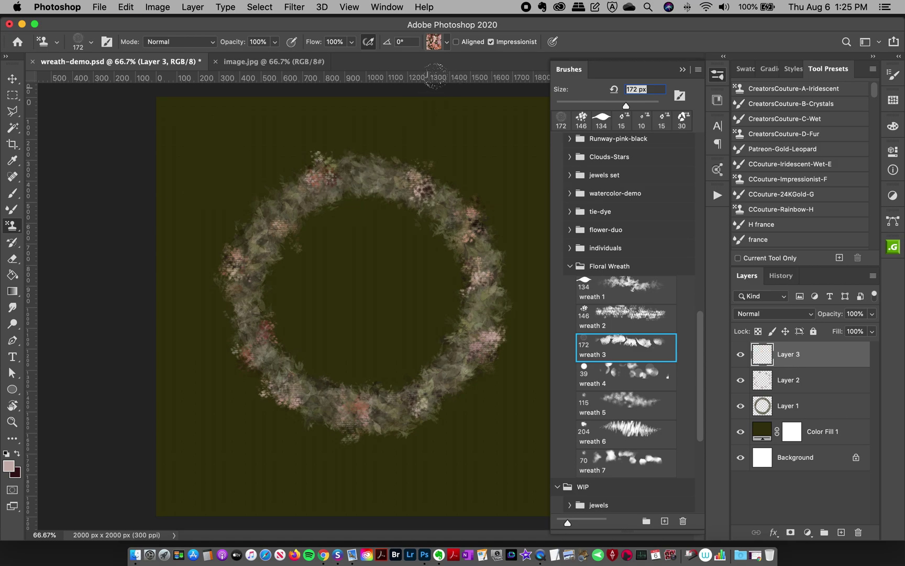
Switch the stamp's pattern to the pale pink flowers with dark gaps, next to the darker rose pattern
click(435, 43)
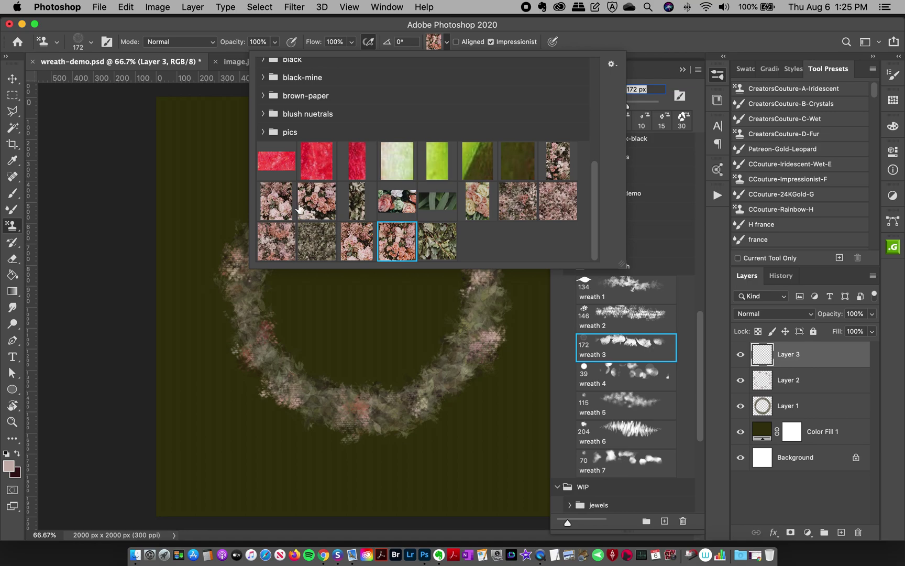
click(275, 207)
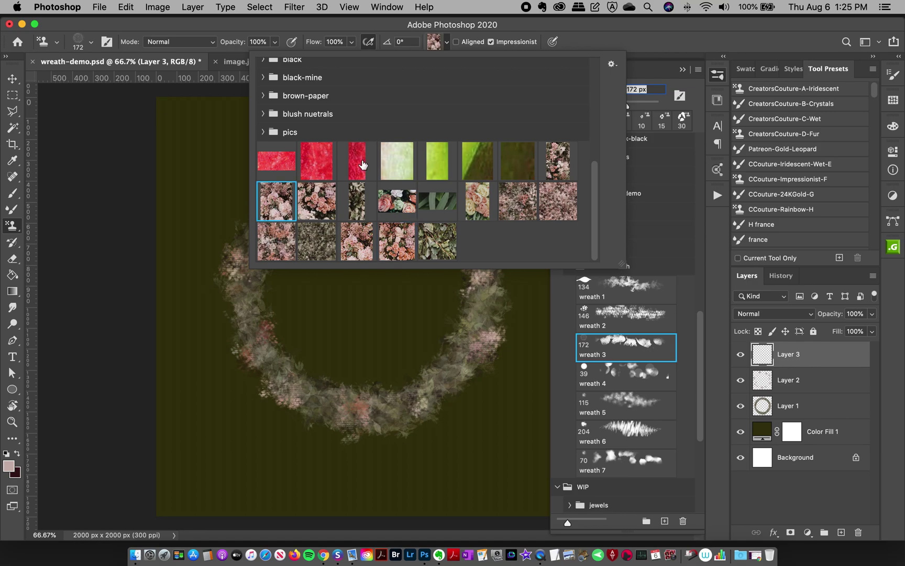
click(518, 32)
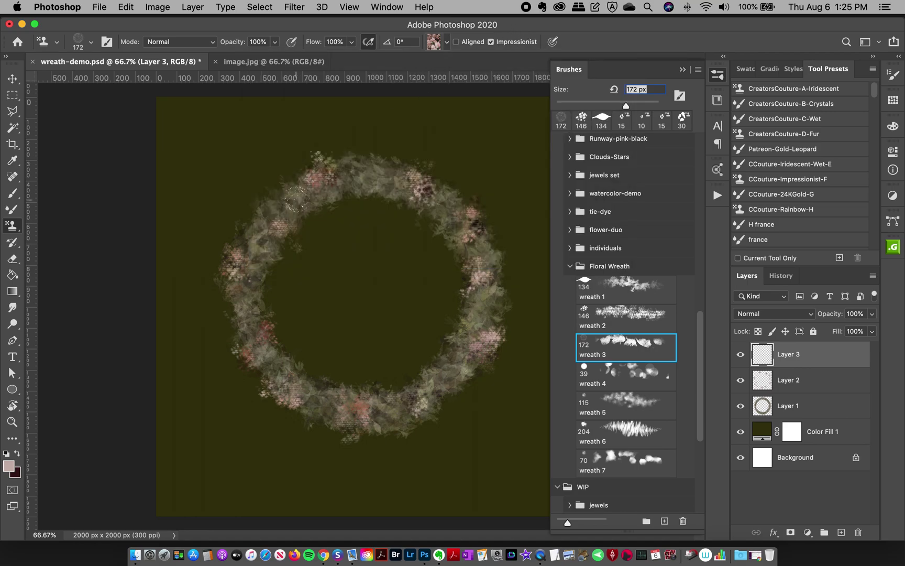
click(278, 200)
key(super+z)
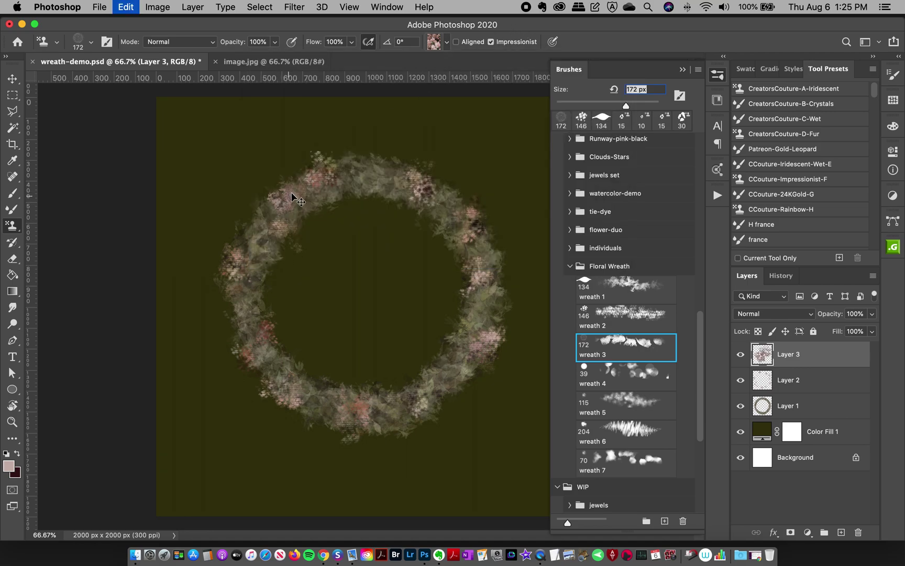
drag(289, 193, 256, 231)
key(super+z)
Paint pale pink flower clusters on Layer 3 over the ring's upper left, left side, top, right side and bottom, undoing unwanted strokes
drag(293, 191, 290, 226)
click(242, 308)
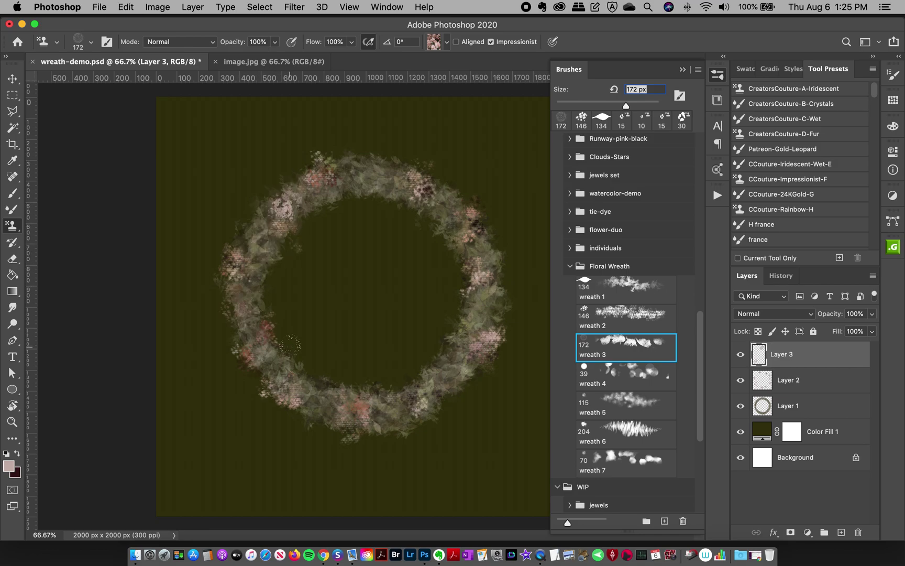
mouse_move(252, 324)
mouse_down()
mouse_move(235, 338)
mouse_move(240, 327)
mouse_up()
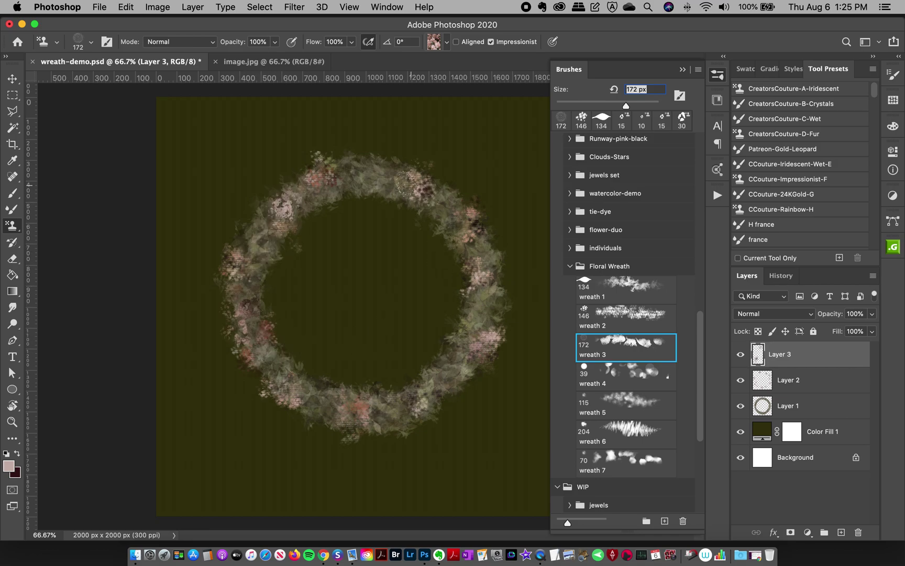
drag(363, 190, 375, 183)
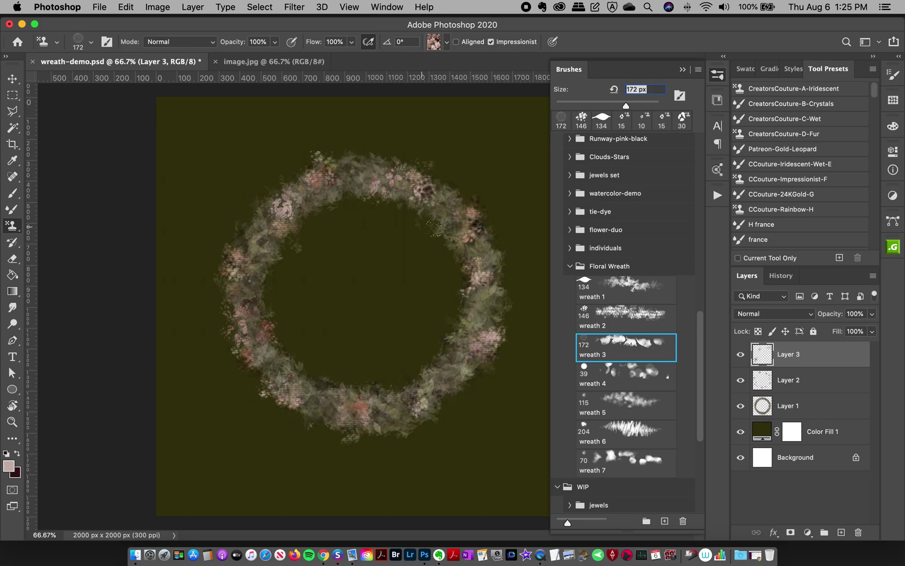
drag(489, 253, 481, 323)
key(super+z)
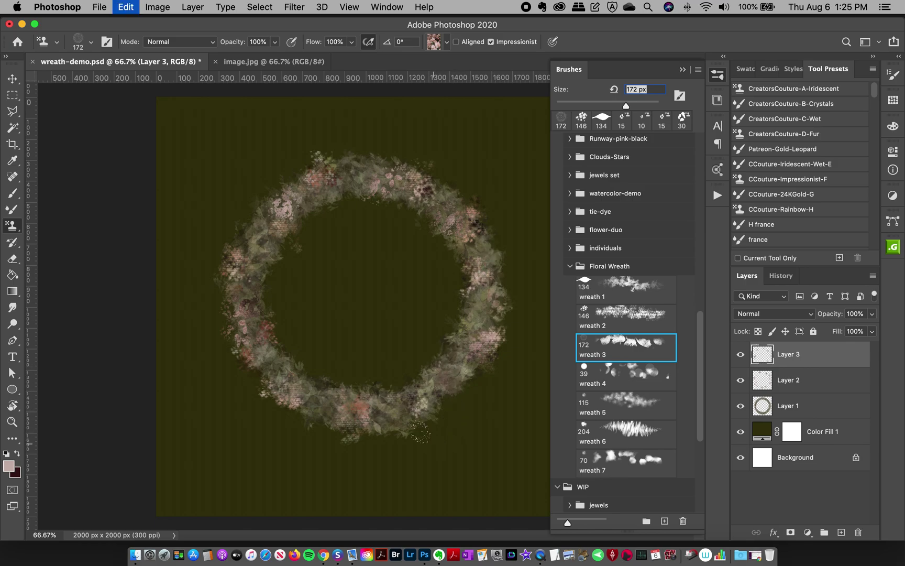
click(395, 423)
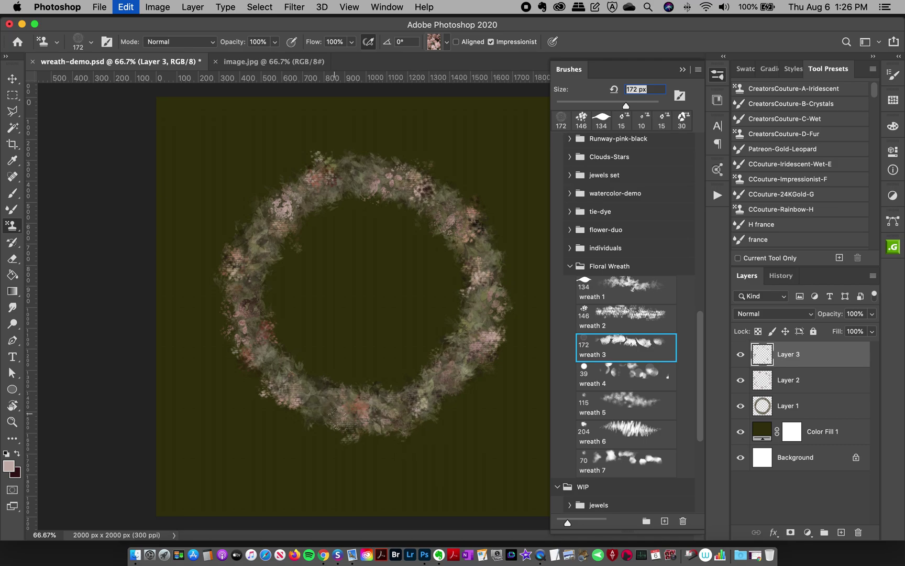
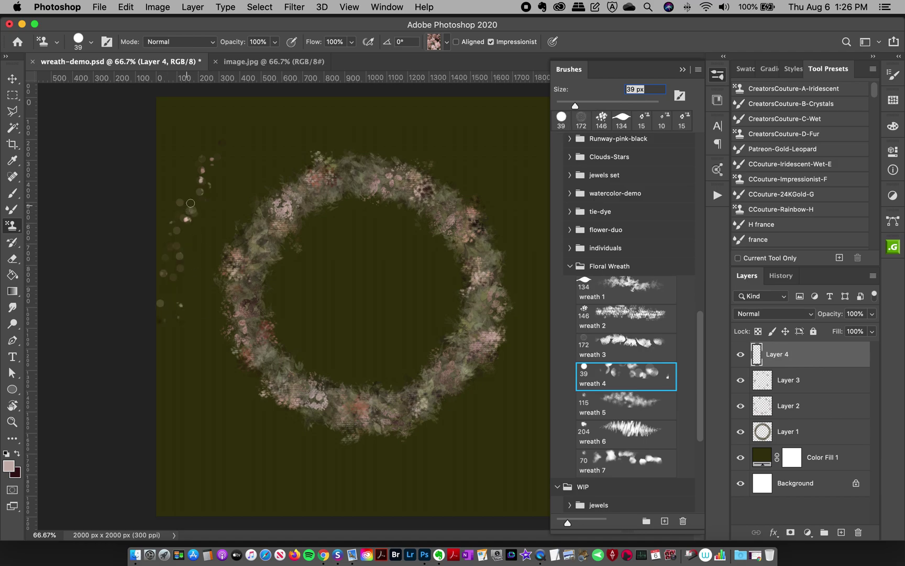
Undo the test dabs made with the wreath 4 brush in the empty area outside the ring's upper left
key(super+z)
mouse_move(220, 150)
mouse_down()
mouse_move(192, 212)
mouse_move(202, 246)
mouse_up()
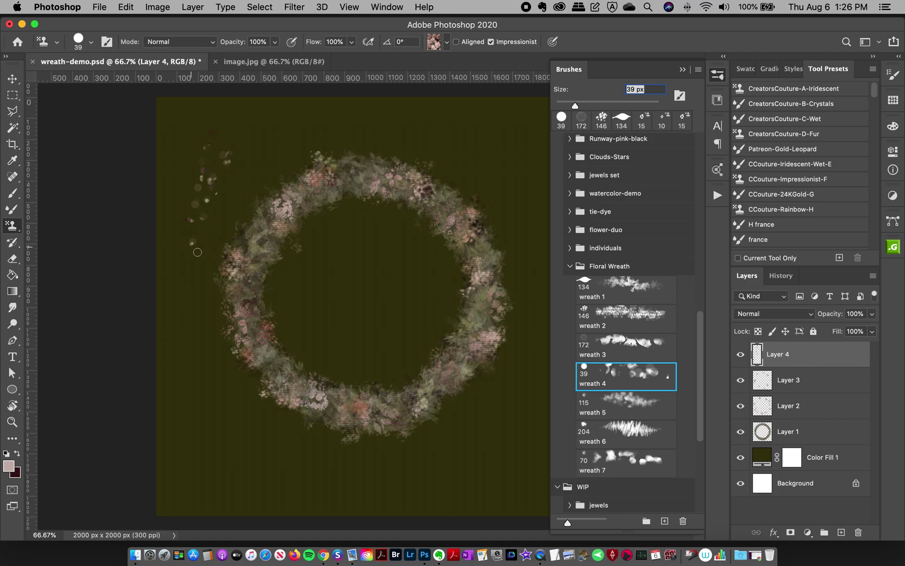
key(super+z)
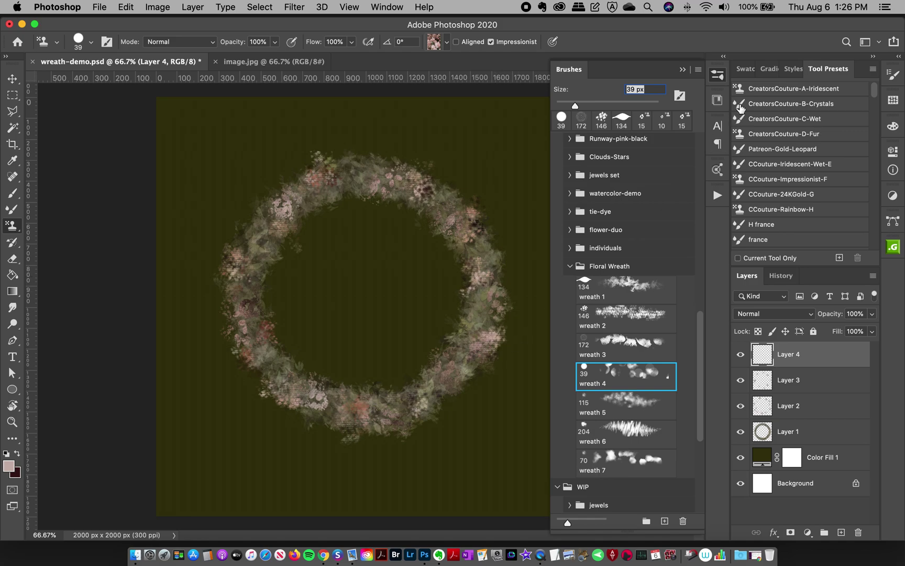
Apply the gold 1a style to Layer 4
click(793, 69)
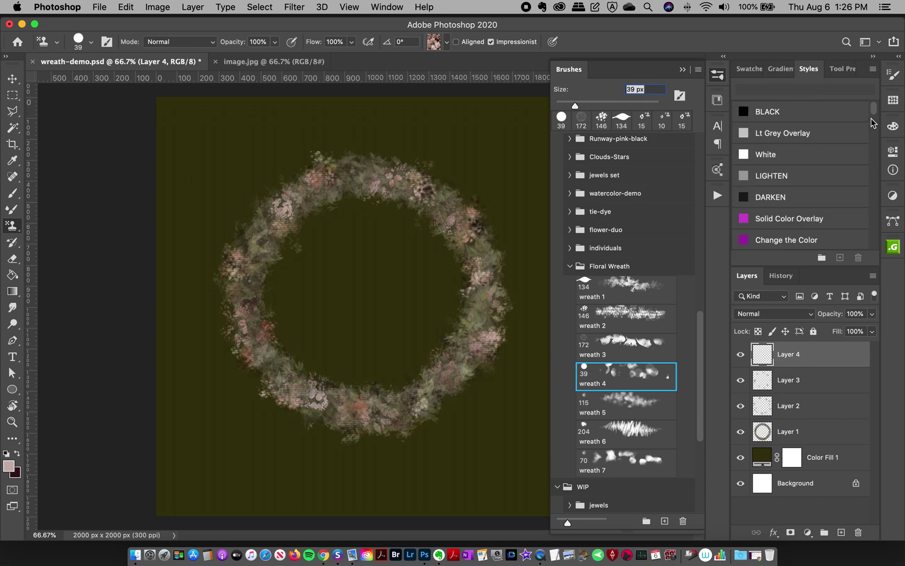
drag(873, 108, 875, 119)
click(768, 151)
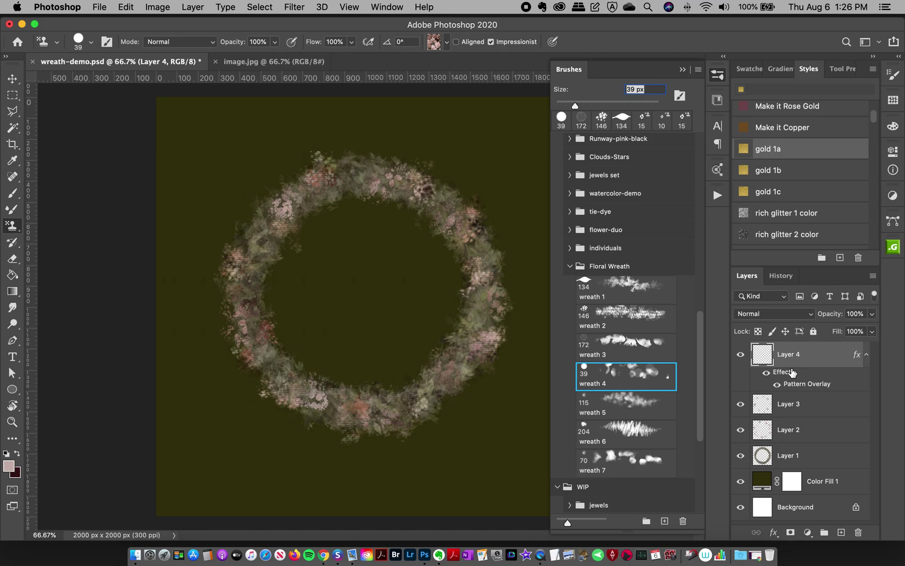
Dab gold dots with the wreath 4 brush from the ring's upper left down its left side to the lower left
click(326, 191)
click(254, 222)
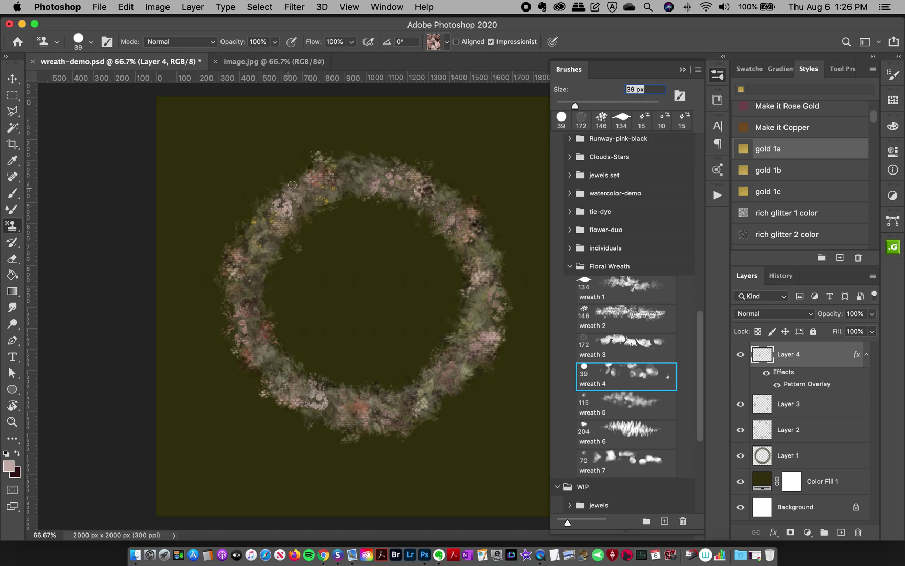
click(253, 312)
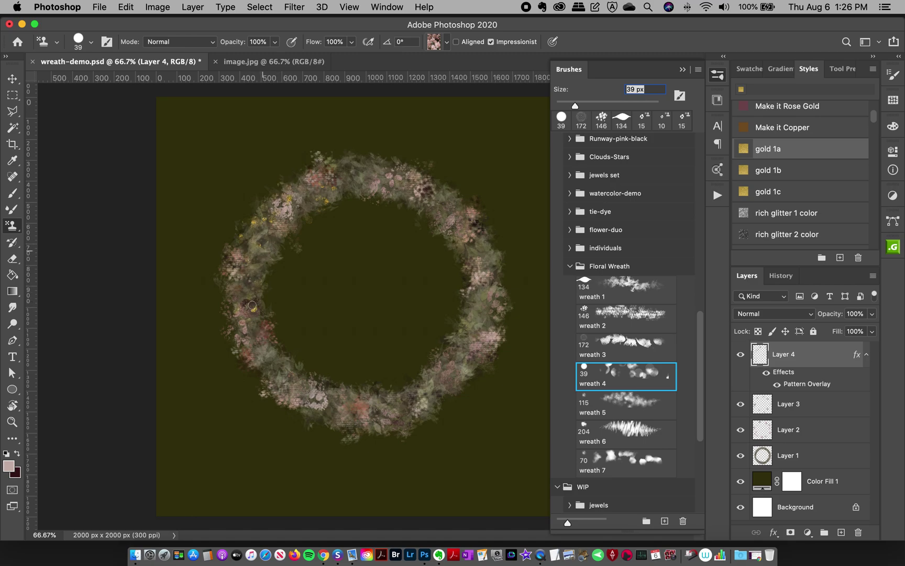
click(248, 360)
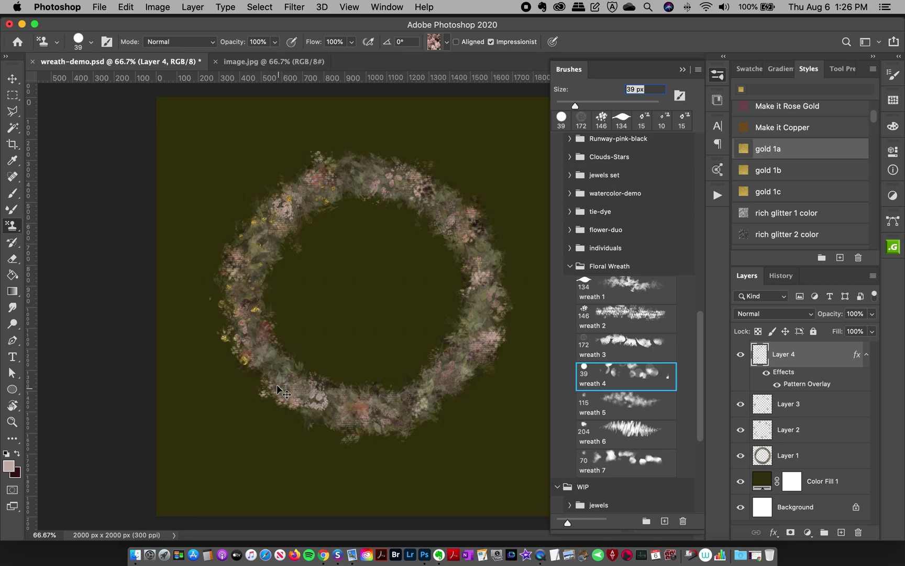
click(304, 384)
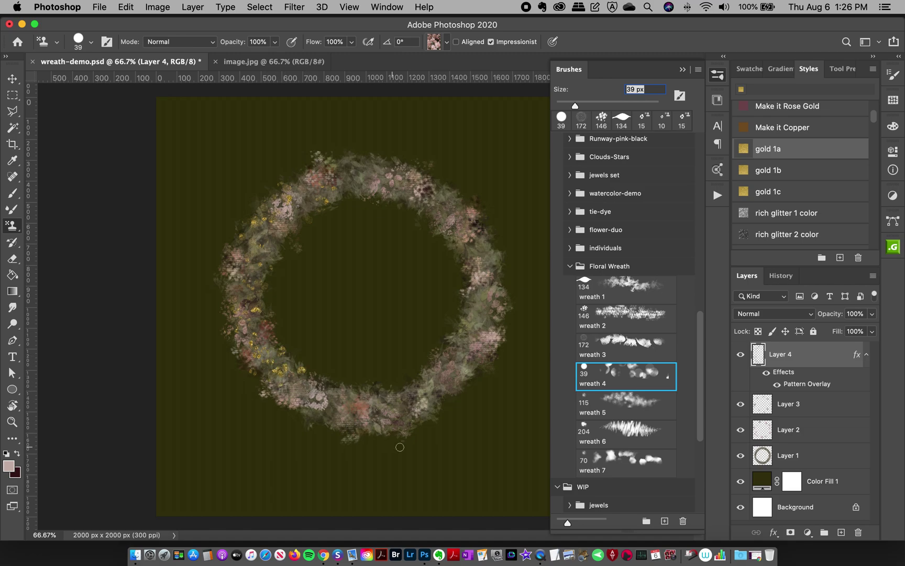
Paint gold dots along the ring's bottom, lower right, right side and top on Layer 4
drag(341, 398, 394, 438)
drag(451, 383, 441, 397)
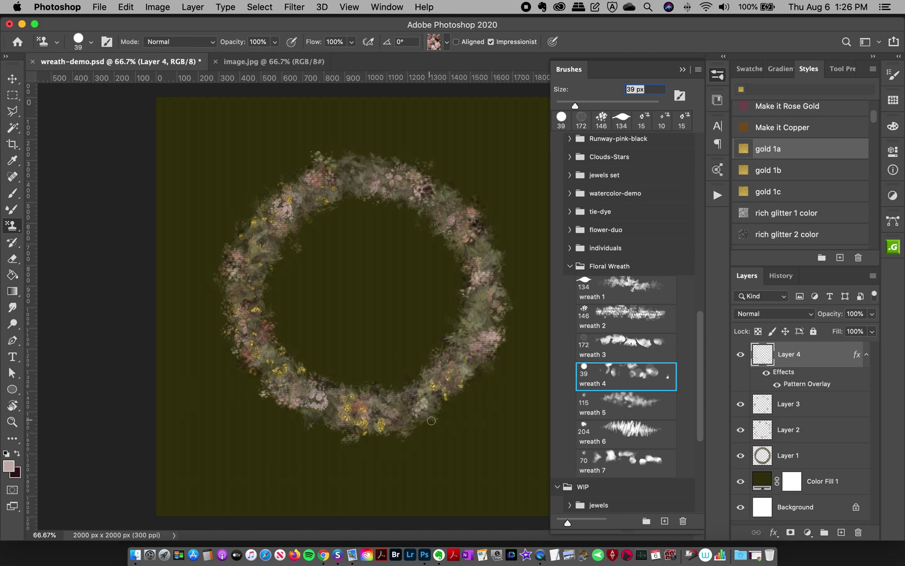
drag(498, 262, 485, 317)
drag(481, 251, 490, 279)
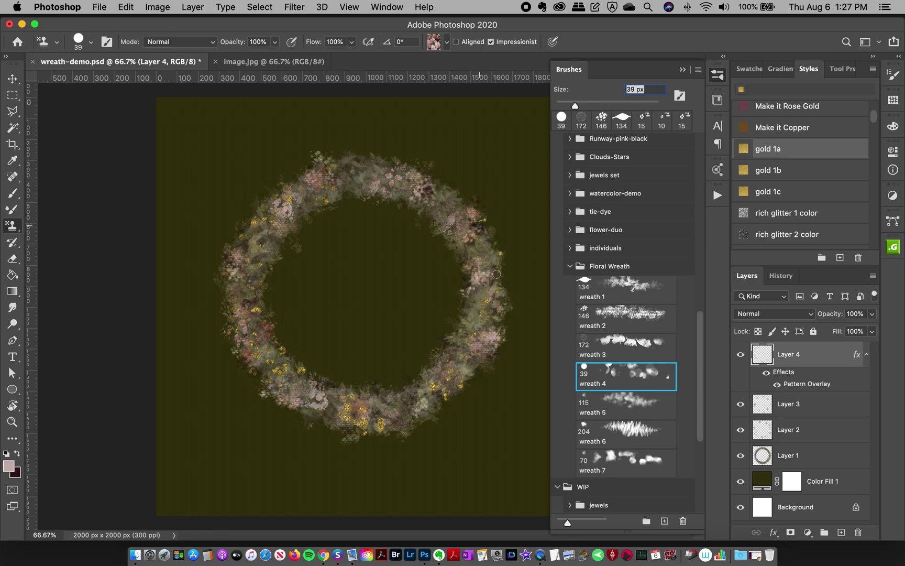
drag(433, 217, 471, 239)
mouse_move(398, 177)
mouse_down()
mouse_move(344, 180)
mouse_move(367, 169)
mouse_move(407, 188)
mouse_move(401, 201)
mouse_move(455, 249)
mouse_move(505, 324)
mouse_up()
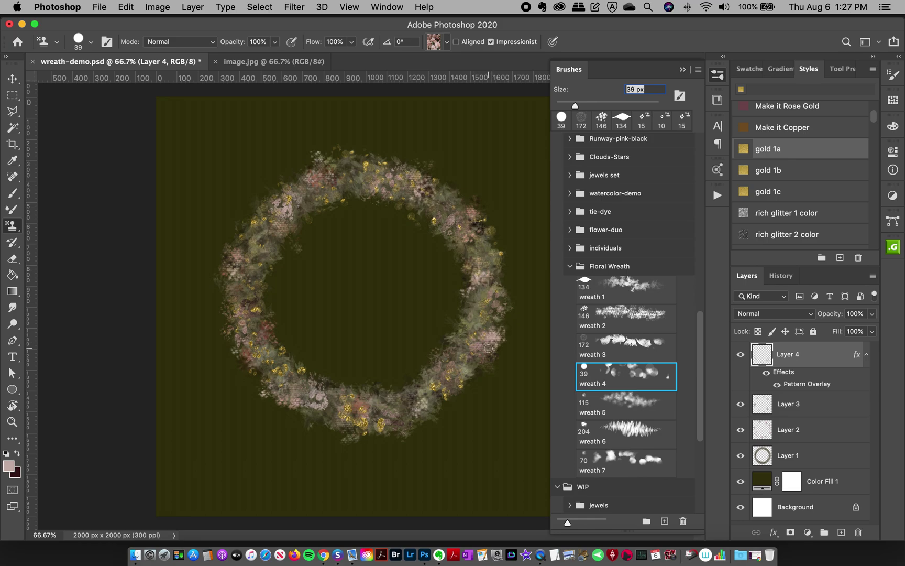
Zoom the wreath to 100% and stamp extra gold dots on the ring's lower right section
click(12, 421)
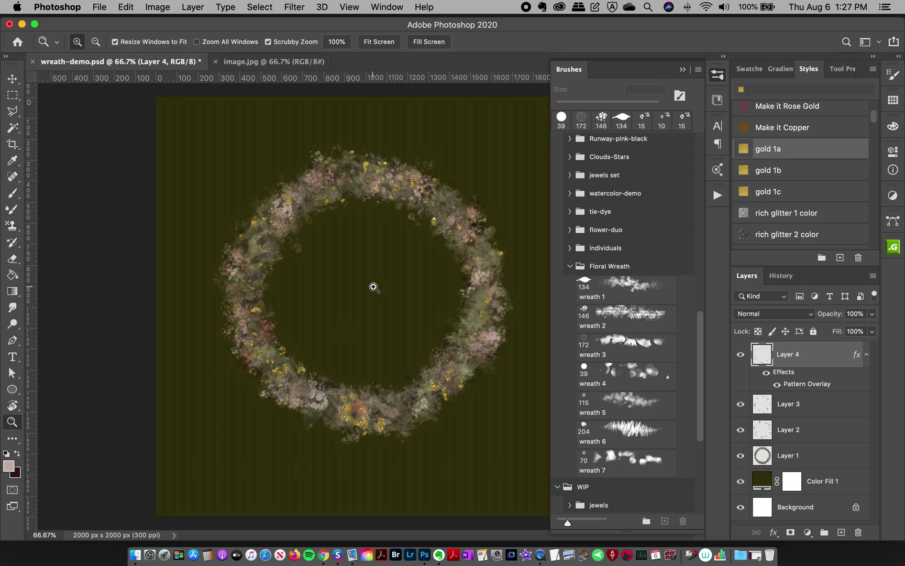
click(376, 289)
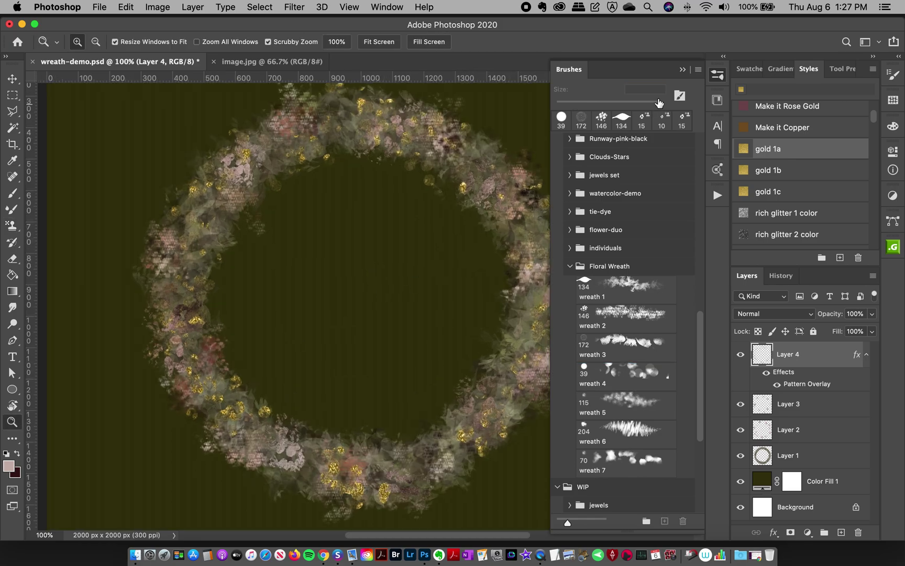
click(720, 73)
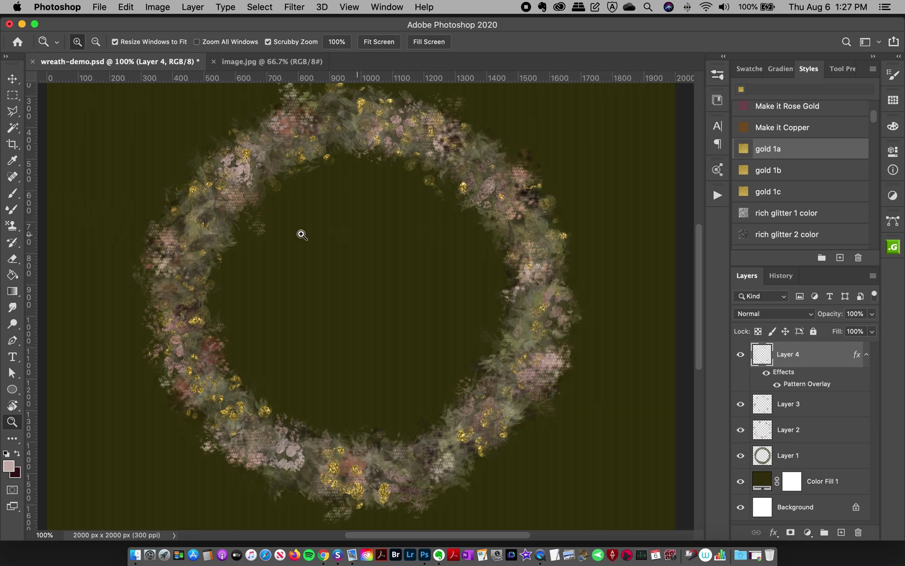
click(12, 225)
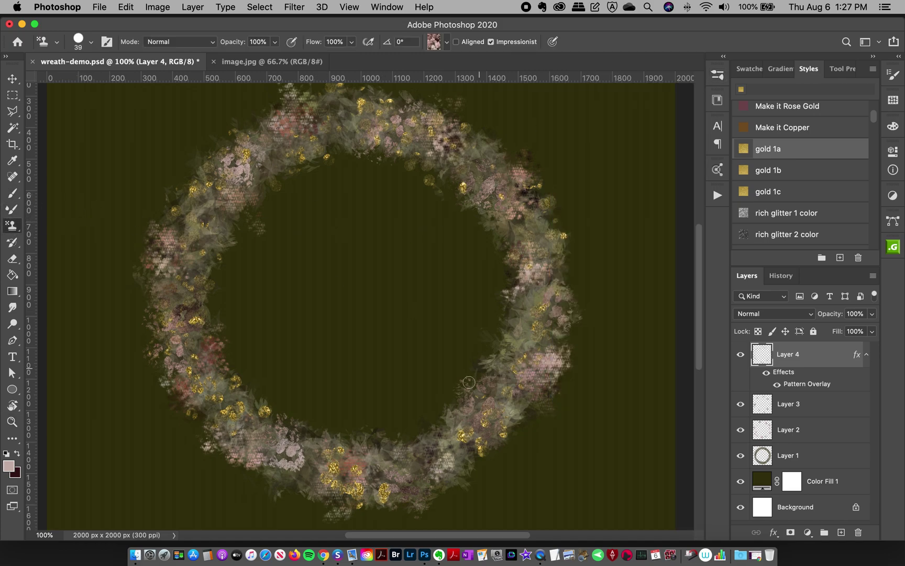
click(476, 406)
click(516, 430)
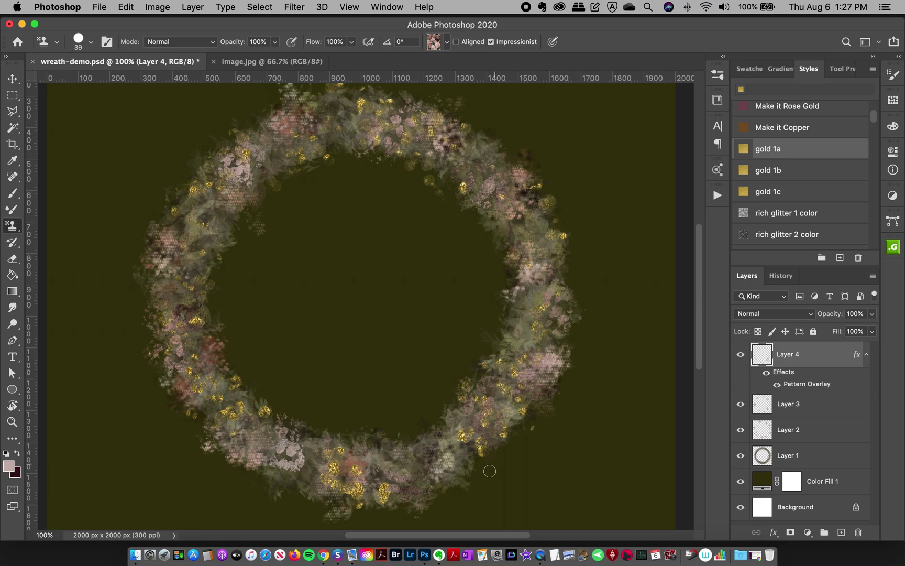
Fill in more gold dots at the ring's bottom, upper left and right side
drag(401, 441, 412, 472)
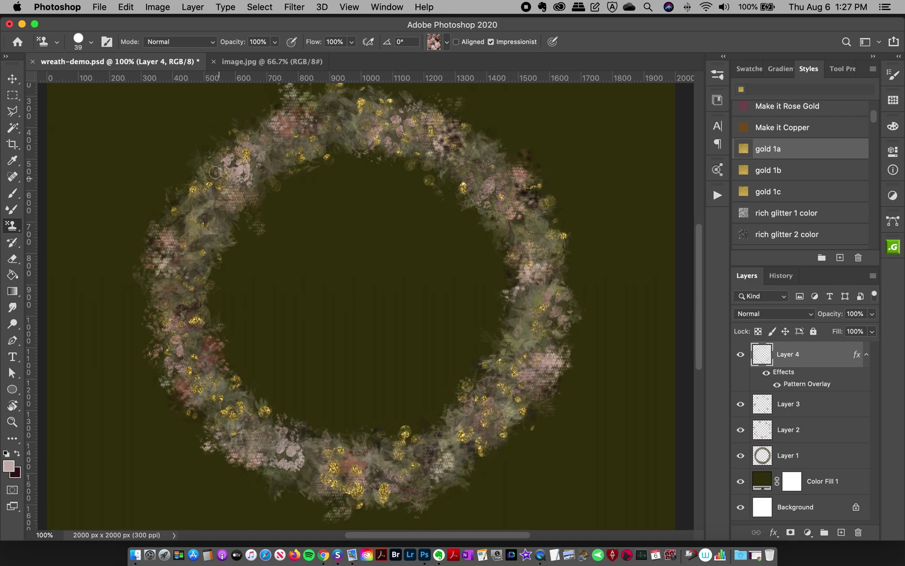
drag(212, 234, 199, 236)
drag(544, 213, 537, 231)
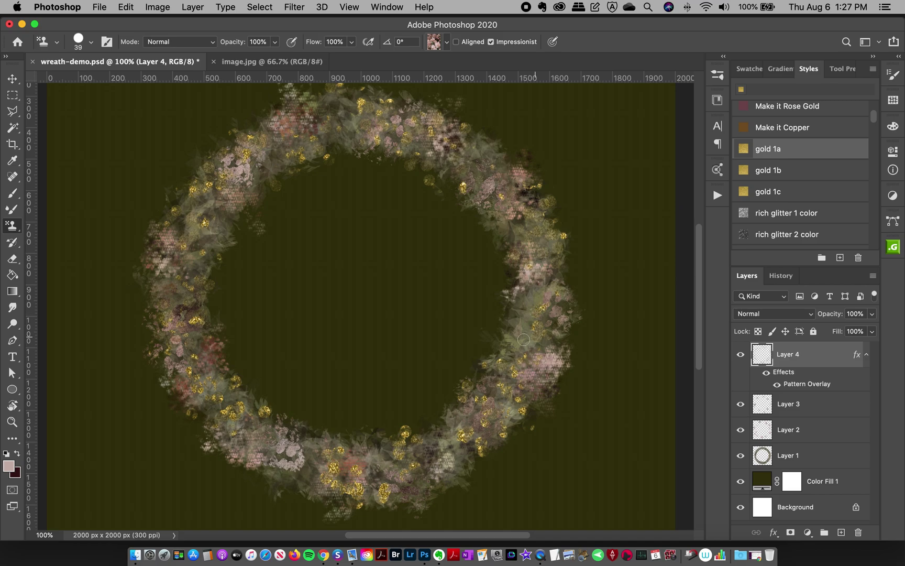
click(543, 347)
mouse_move(698, 306)
mouse_down()
mouse_move(696, 292)
mouse_move(693, 303)
mouse_up()
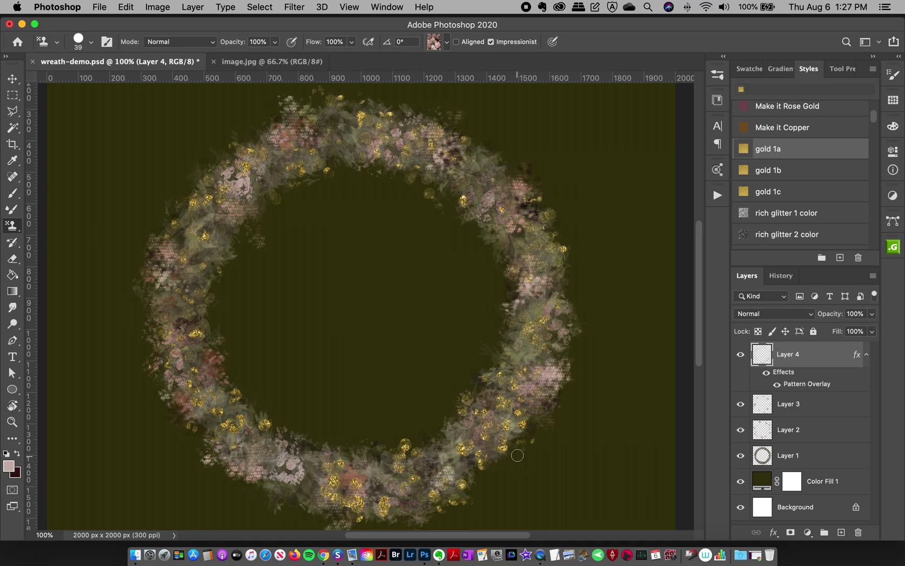
Add a new layer above Layer 4 and set the stamp to the wreath 5 brush with the pale pink flower pattern
click(866, 355)
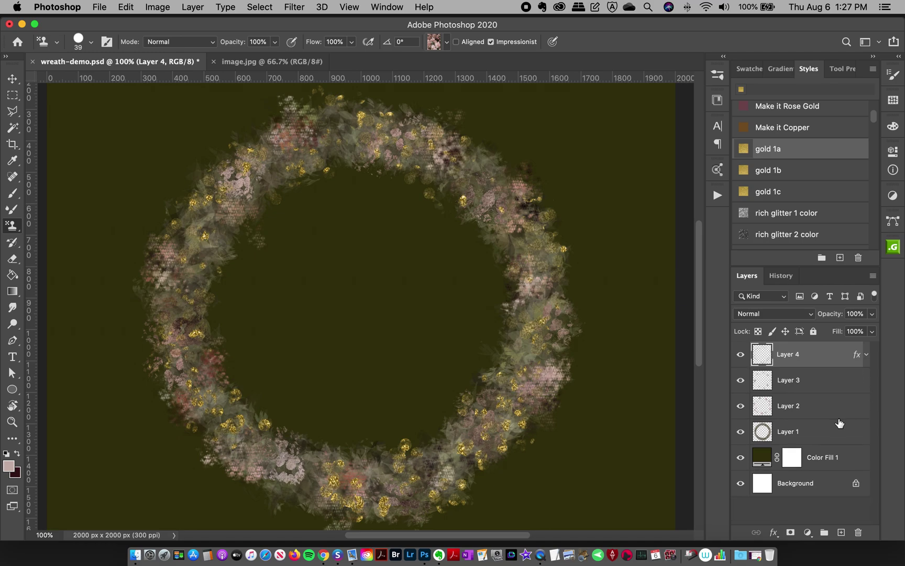
click(841, 532)
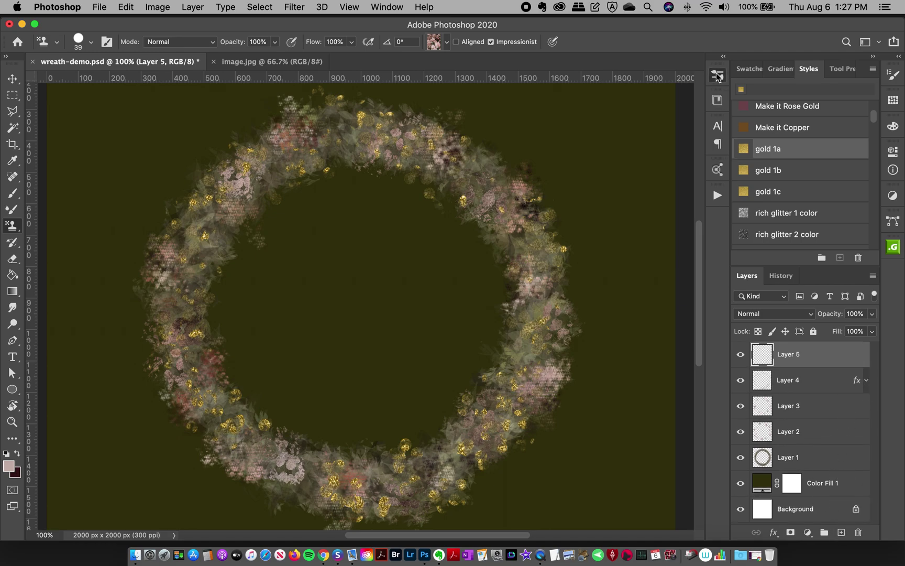
click(718, 75)
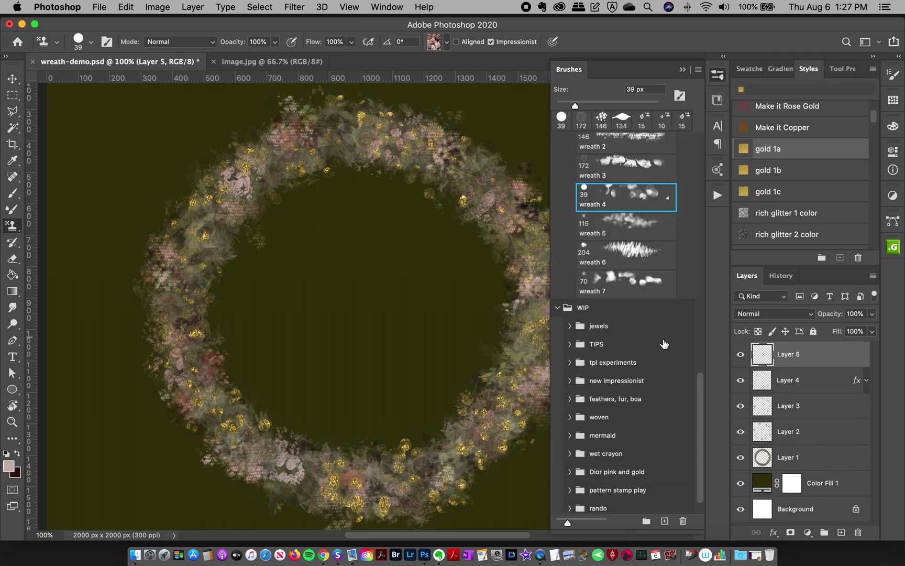
click(616, 226)
click(713, 79)
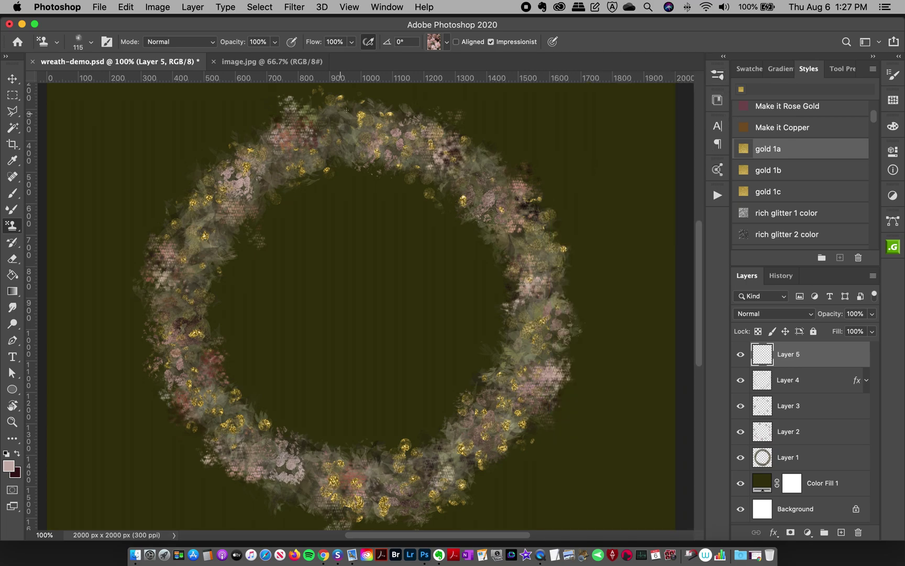
click(436, 44)
click(351, 252)
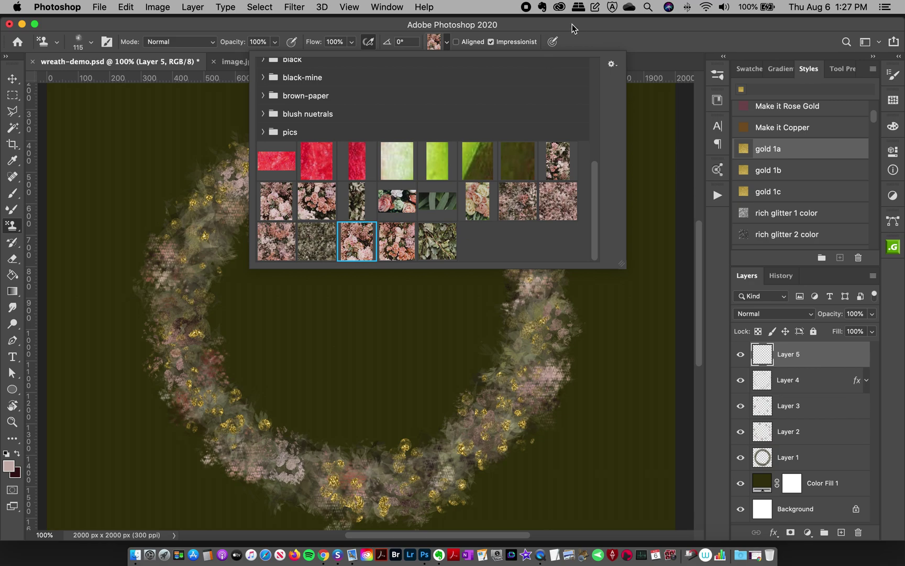
click(564, 35)
drag(125, 141, 132, 198)
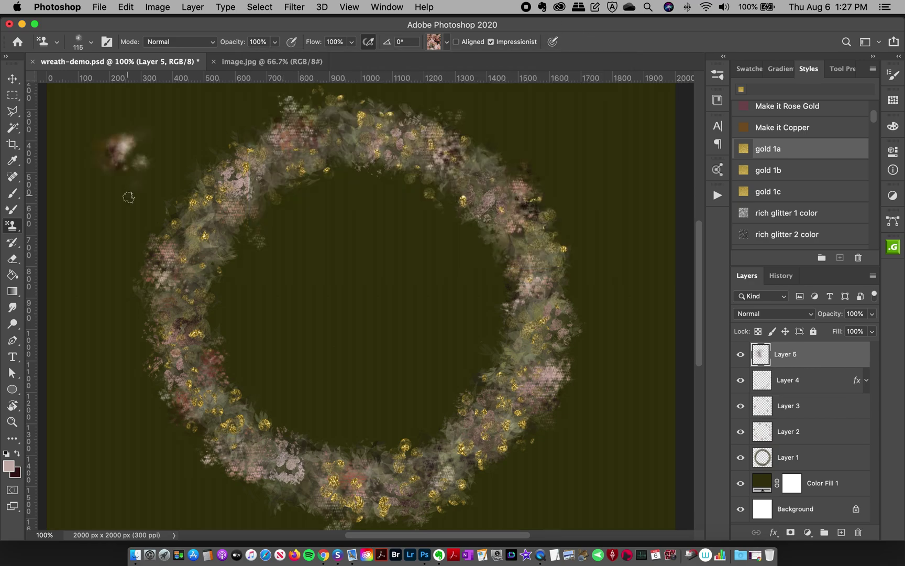
key(super+z)
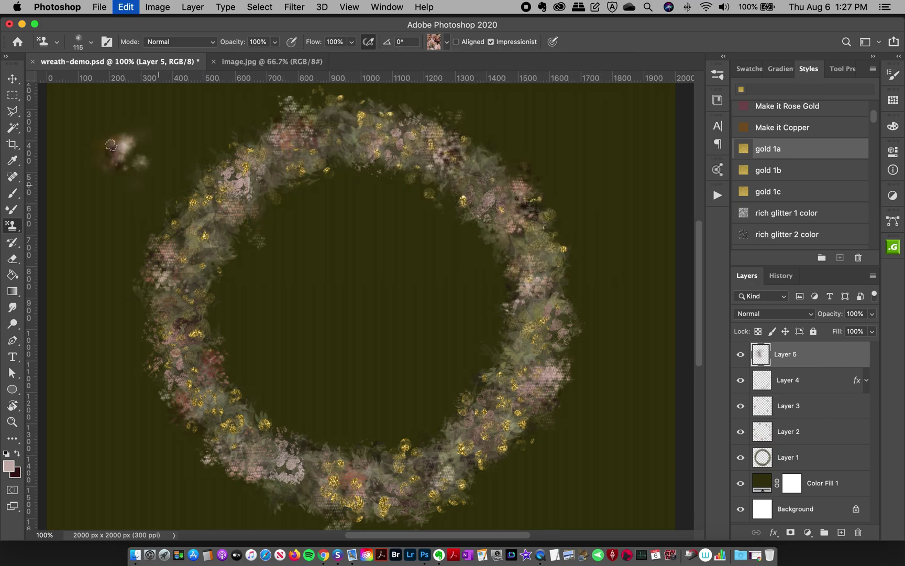
click(208, 216)
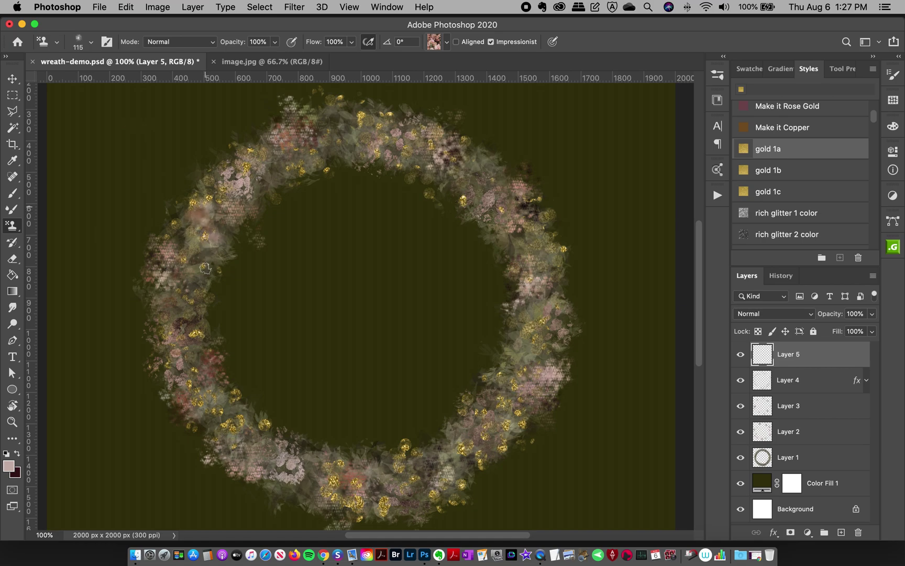
key(super+z)
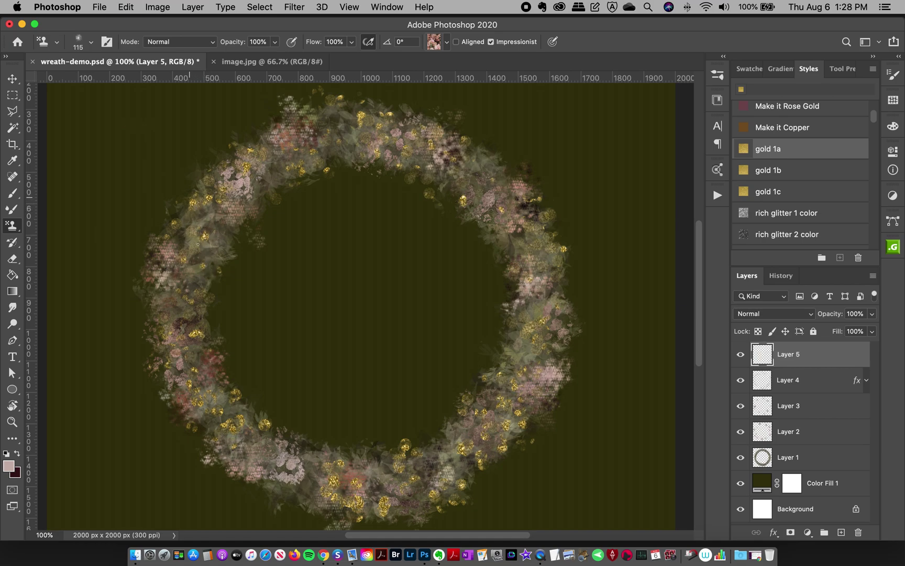
Dab soft pale pink blooms on Layer 5 at the ring's upper left and lower left with the wreath 5 brush
click(178, 222)
click(205, 262)
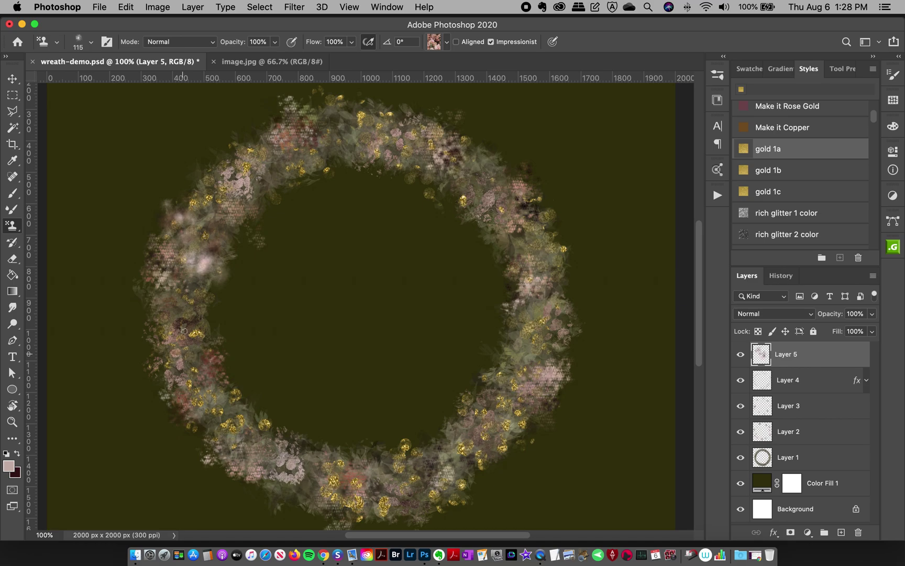
click(204, 373)
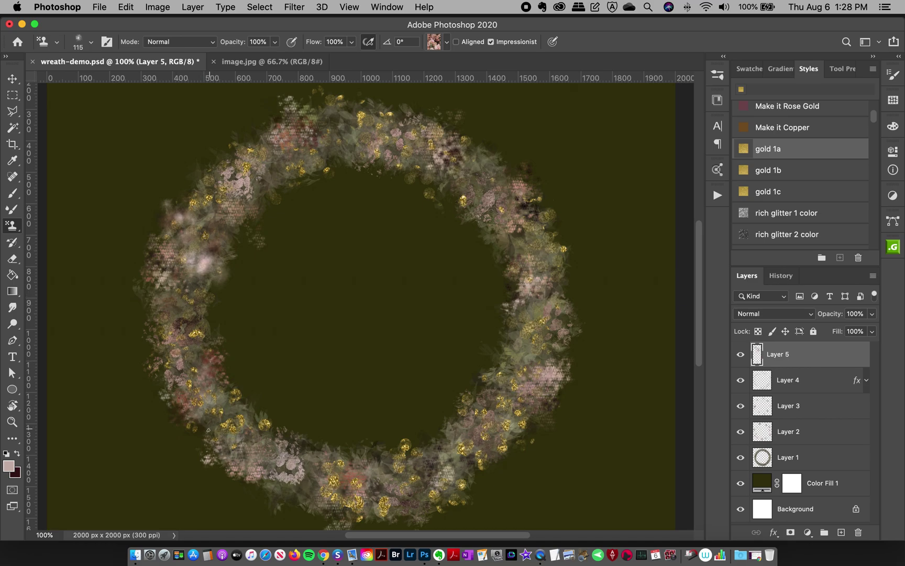
click(203, 387)
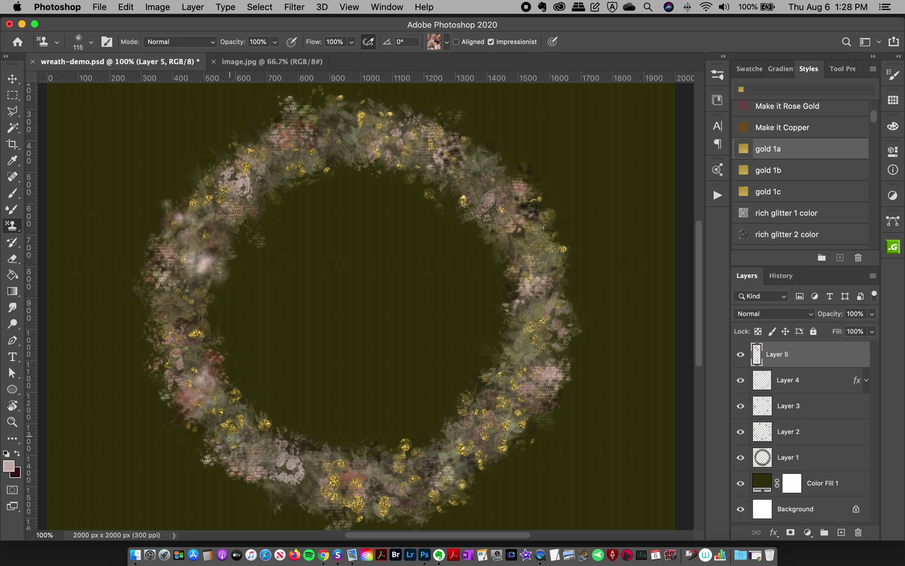
click(227, 438)
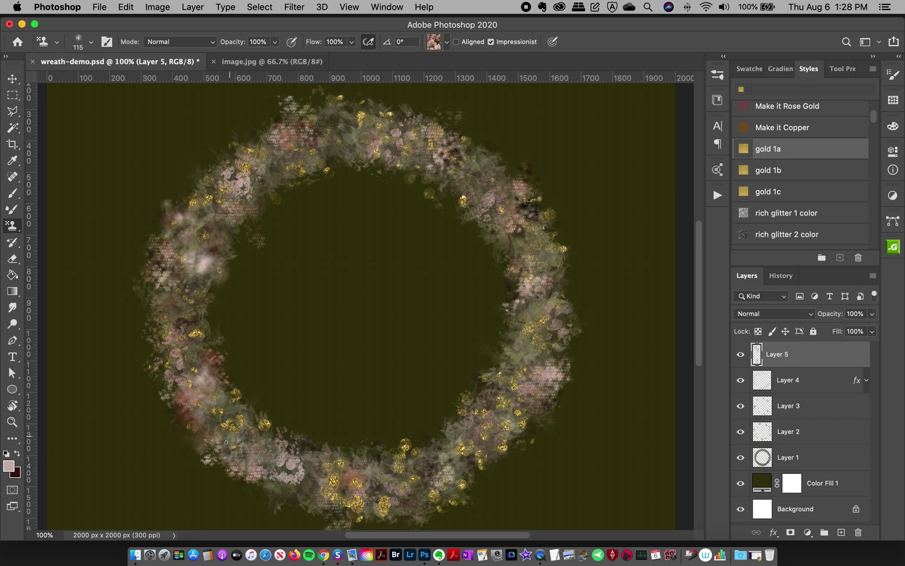
Dab soft pink blooms on Layer 5 at the ring's upper right, right side and lower right
click(496, 181)
click(555, 285)
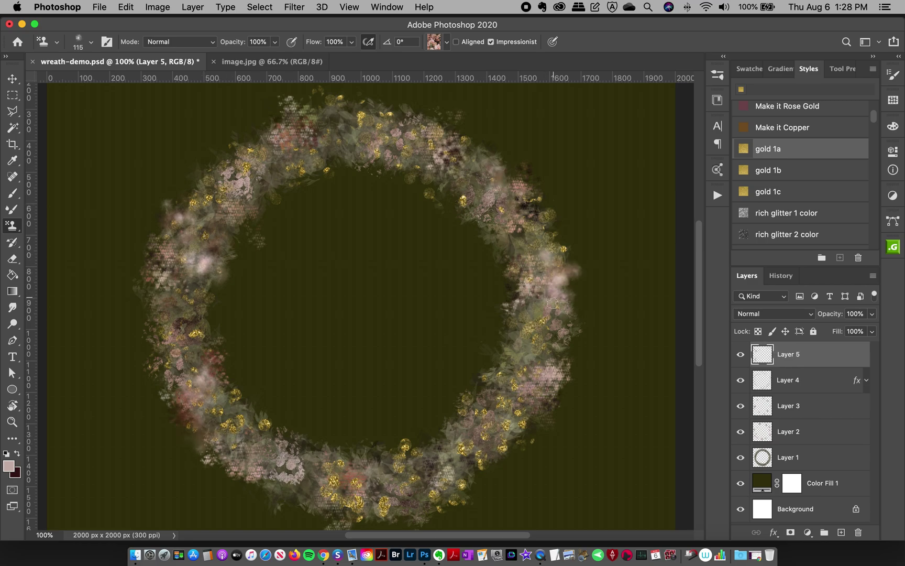
click(508, 371)
click(507, 403)
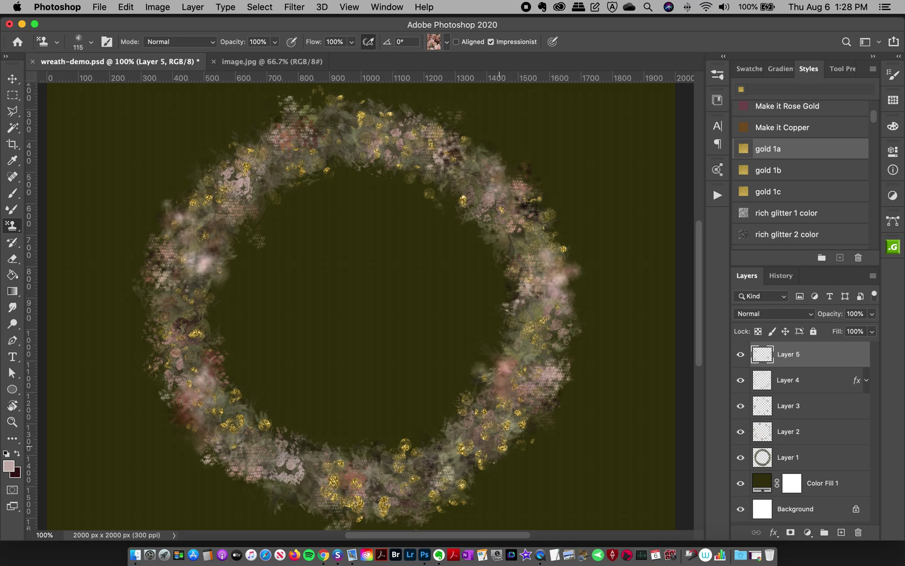
click(458, 465)
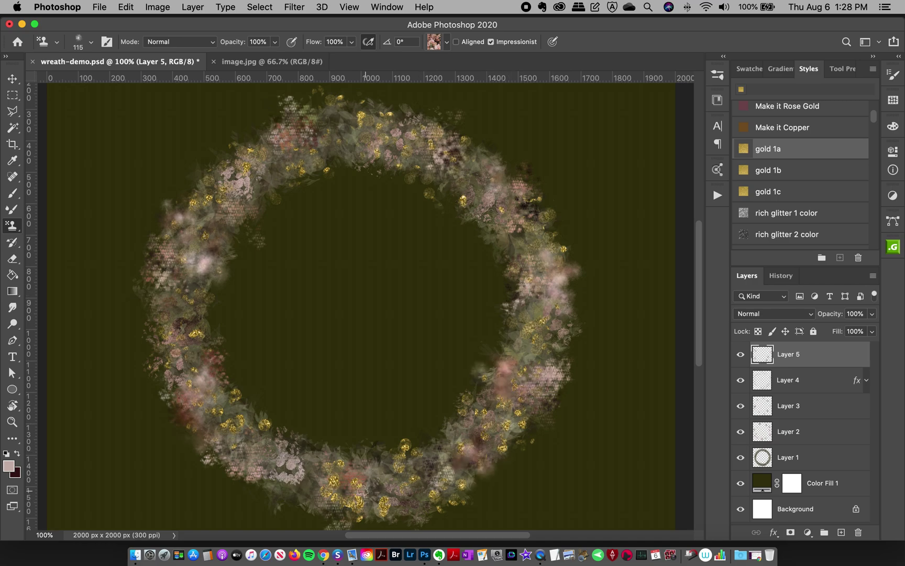
Dab soft pink blooms on Layer 5 along the ring's bottom and across its upper right
click(331, 503)
click(309, 506)
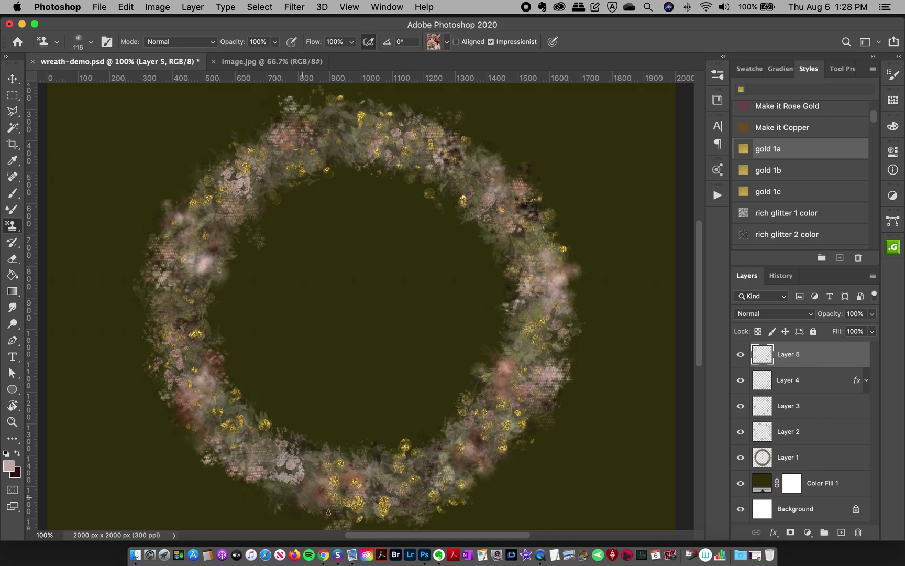
click(389, 136)
click(464, 171)
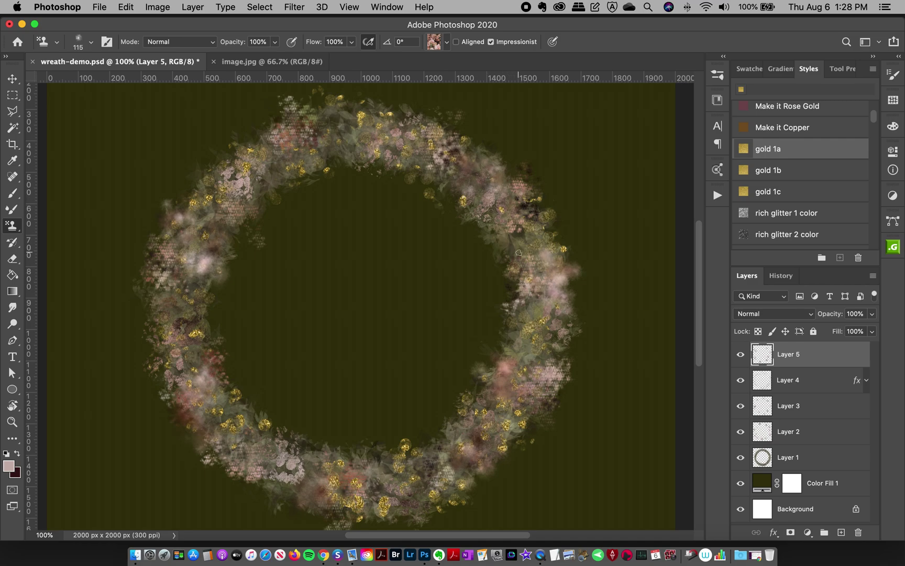
Dab a soft pink bloom at the ring's top center, undoing the heavy dab and stamping it again
click(364, 139)
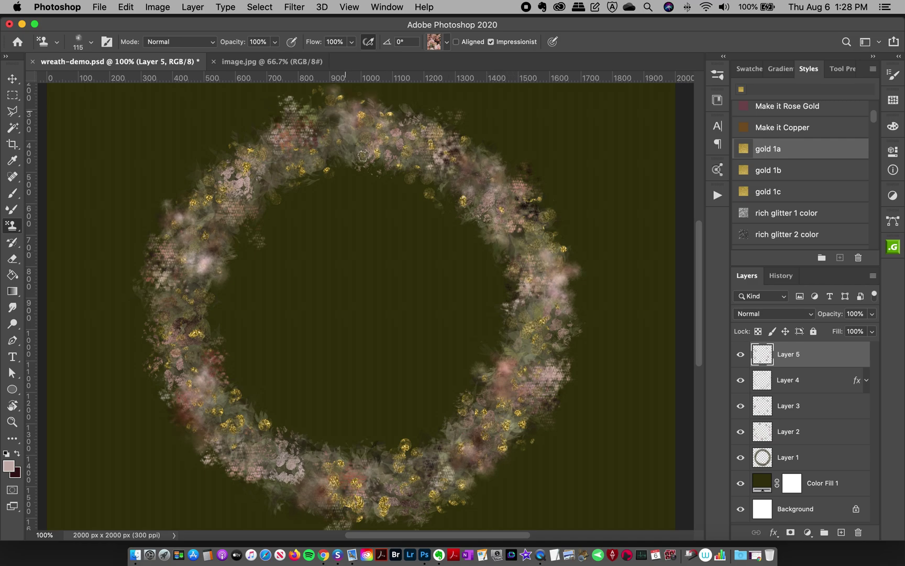
click(367, 123)
key(super+z)
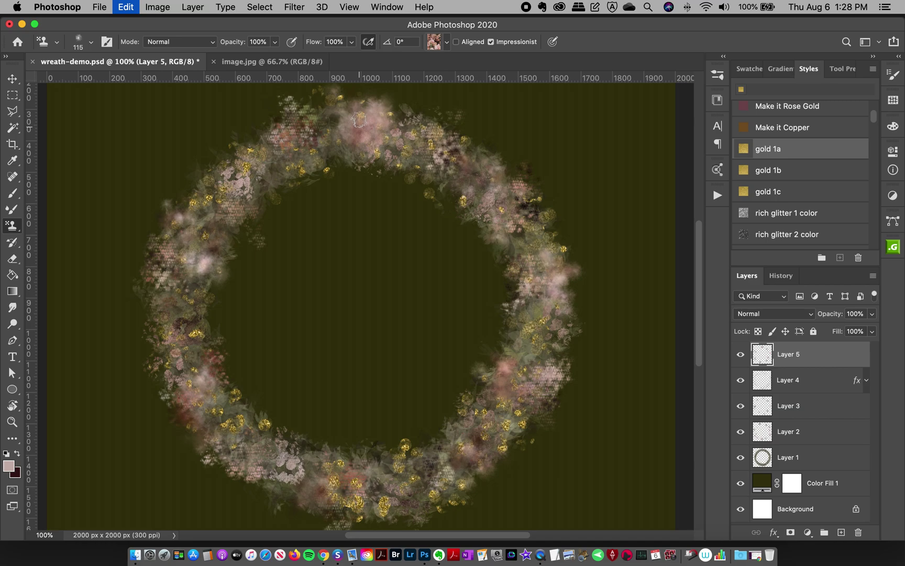
click(356, 127)
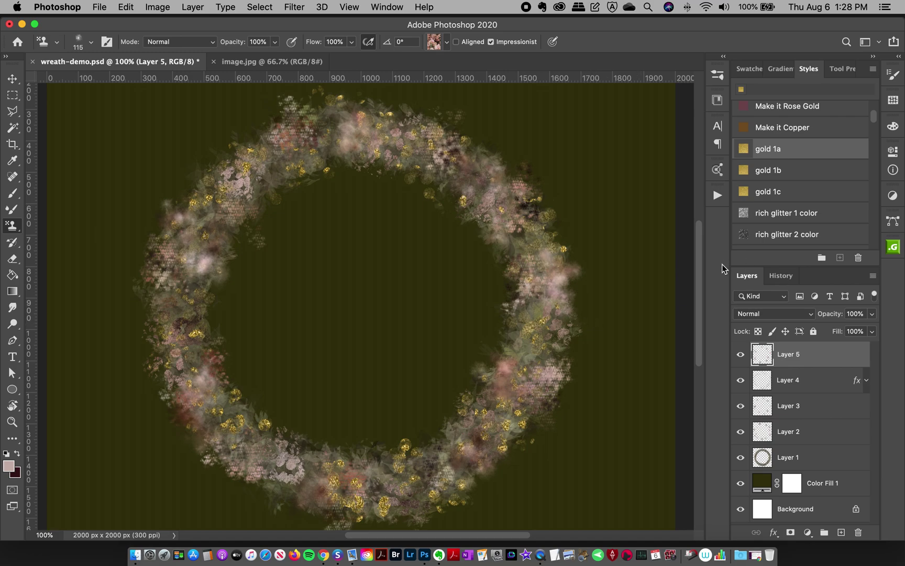
Hide and show Layer 5 to compare the wreath with and without the soft blooms
mouse_move(697, 278)
mouse_down()
mouse_move(702, 266)
mouse_move(698, 277)
mouse_up()
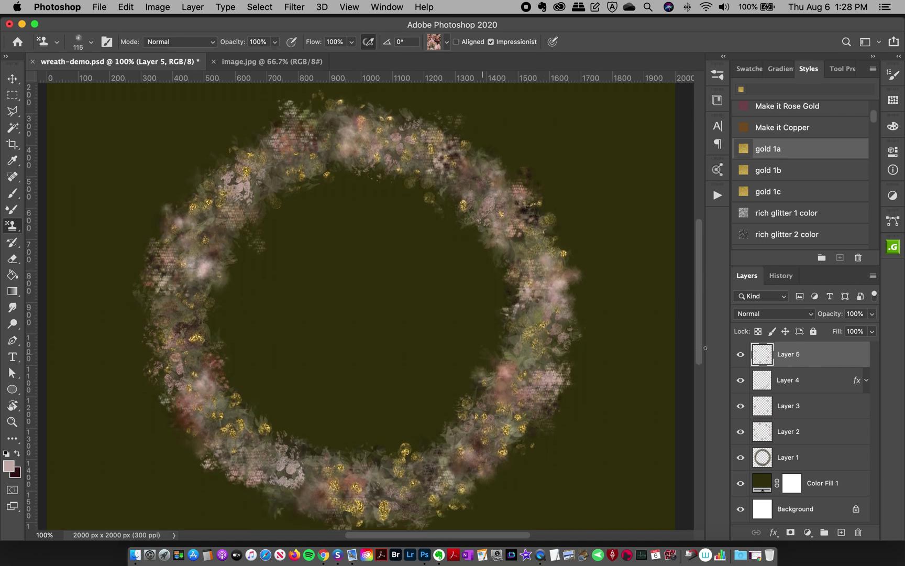
click(740, 355)
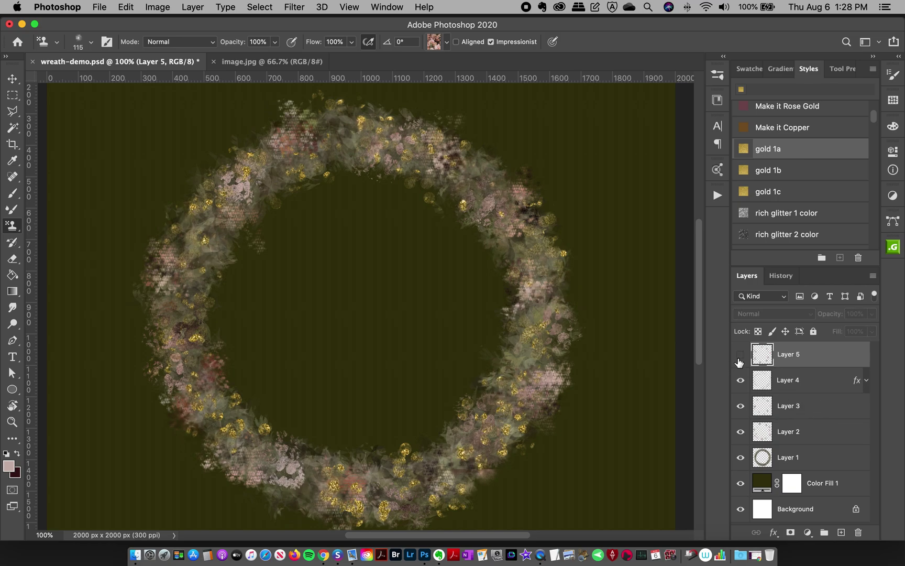
click(740, 355)
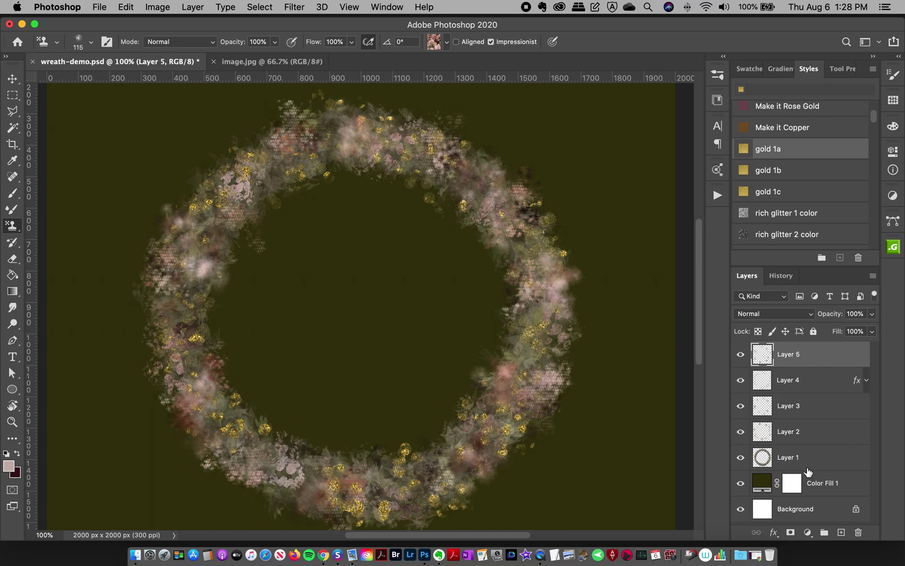
Select the wreath 6 brush and add a new layer directly above Color Fill 1
click(715, 77)
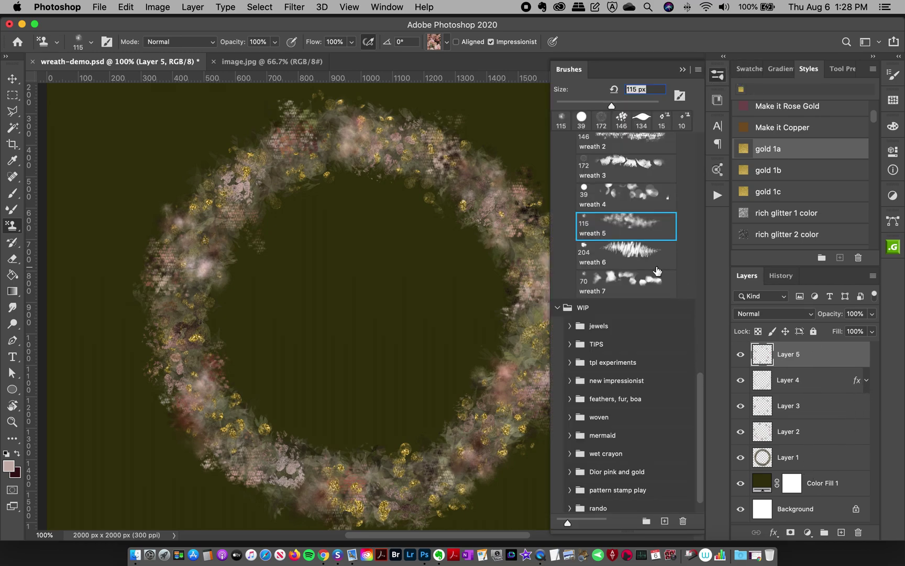
click(628, 251)
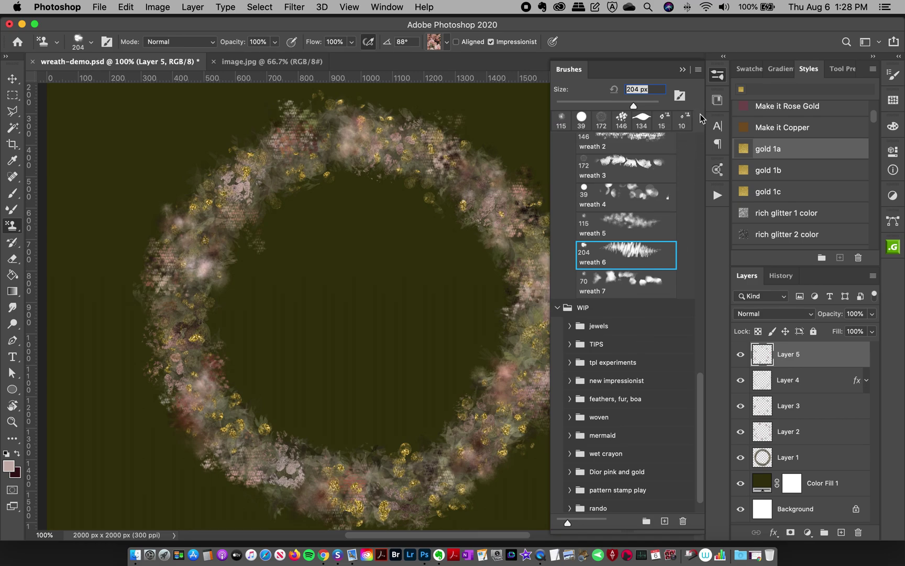
click(715, 77)
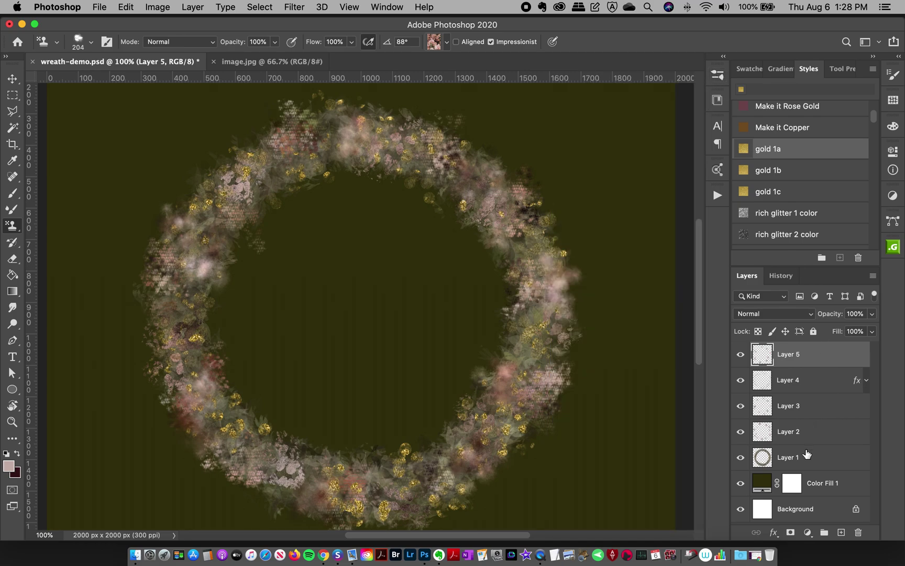
click(824, 486)
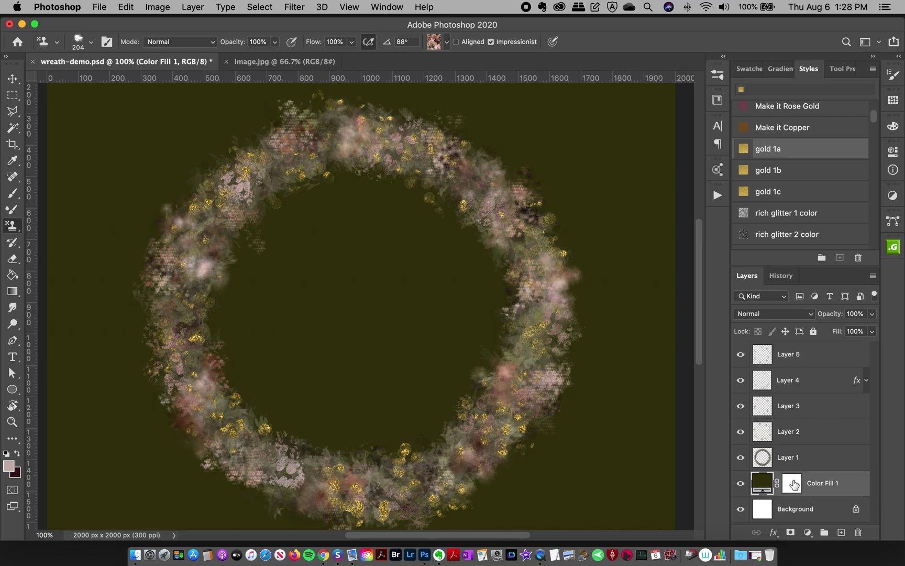
click(841, 532)
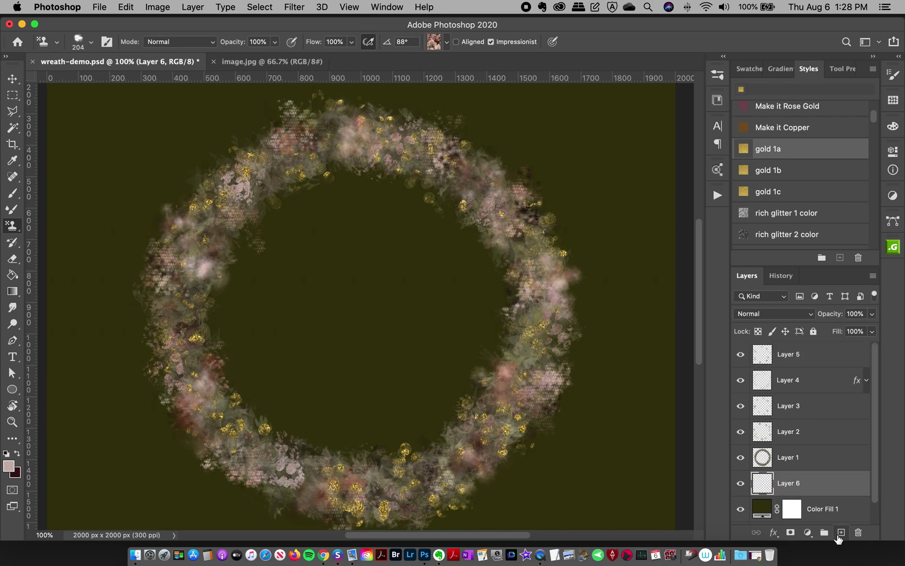
Set the stamp's pattern to the tall, narrow dark leaf image and its flow to 46%
click(433, 41)
click(357, 204)
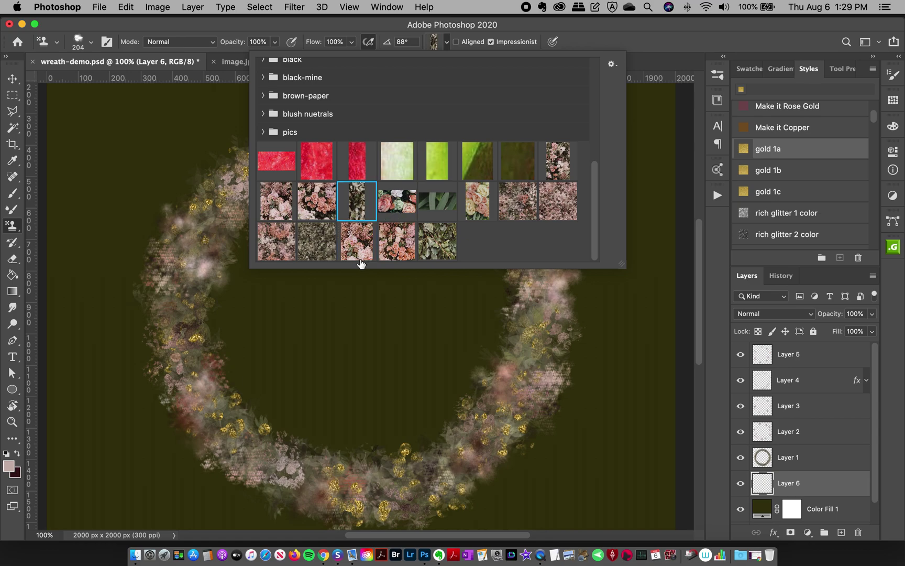
click(568, 26)
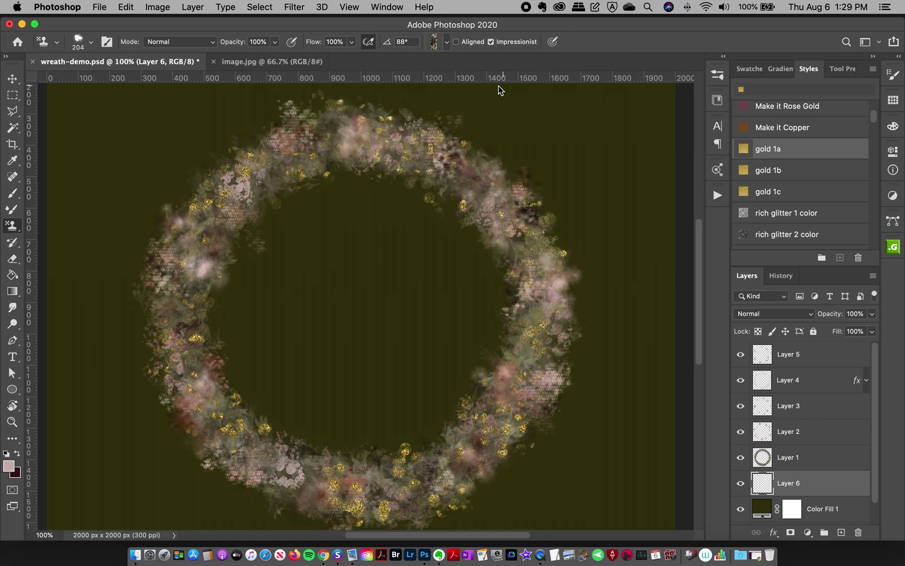
click(352, 41)
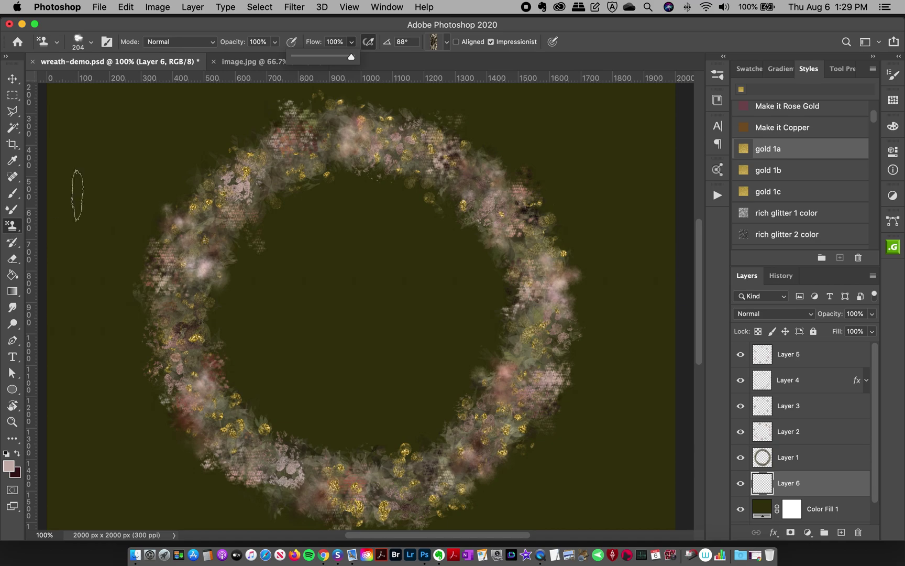
click(435, 44)
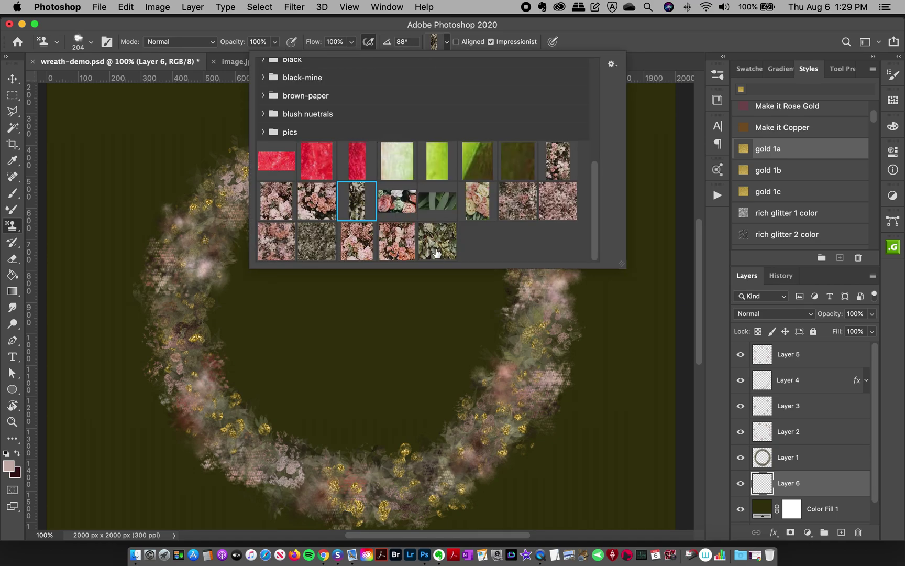
click(396, 26)
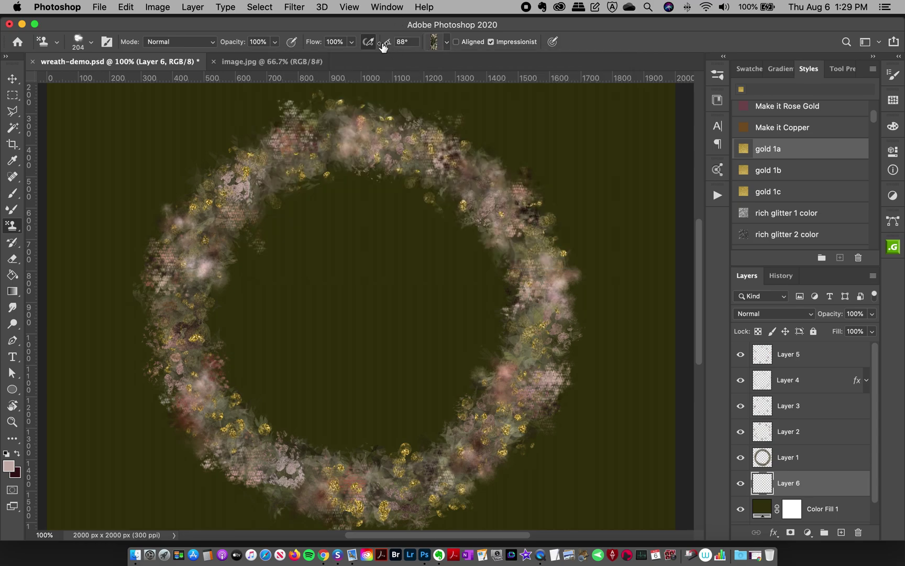
click(351, 43)
drag(331, 55, 320, 60)
Paint spiky leaf strokes on Layer 6 around the ring's upper left, left side and upper right
click(219, 210)
drag(244, 171, 201, 290)
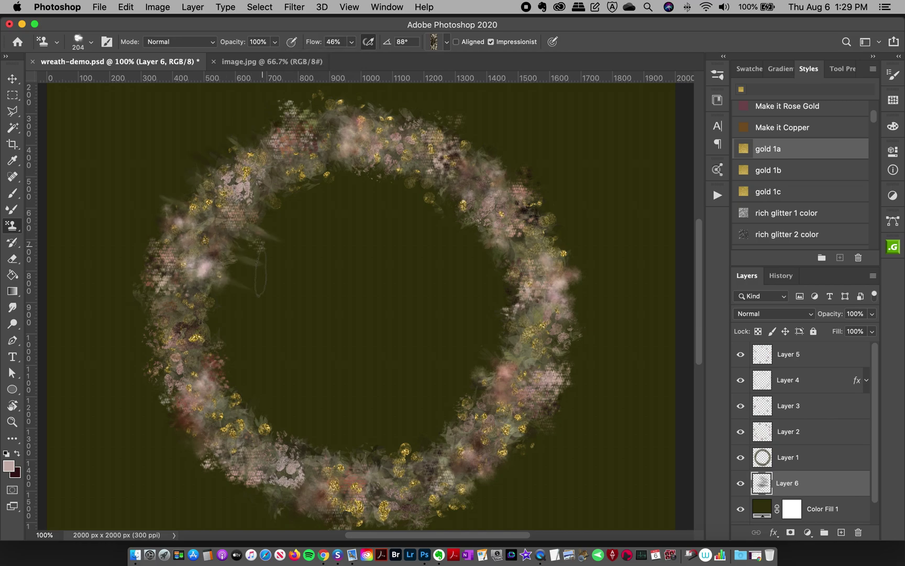
mouse_move(186, 331)
mouse_down()
mouse_move(204, 396)
mouse_move(223, 410)
mouse_up()
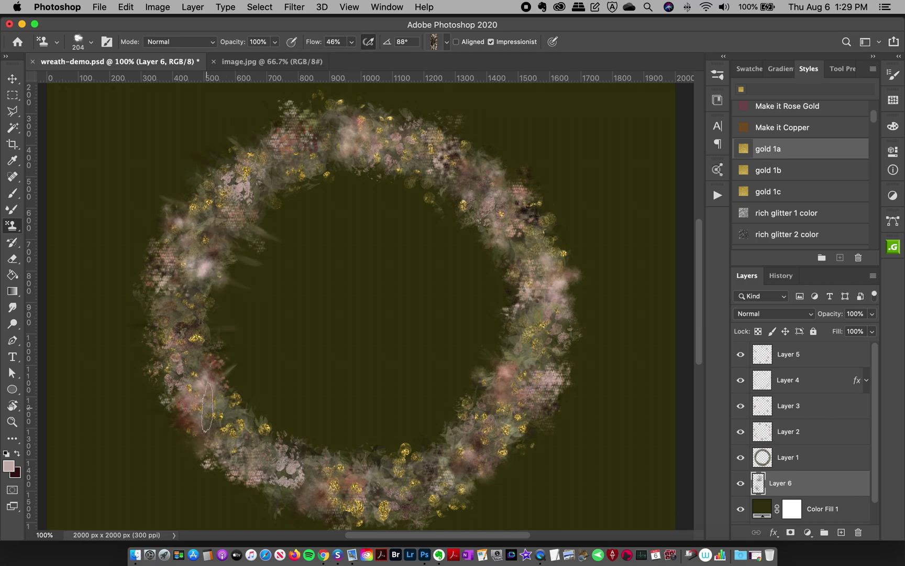
mouse_move(420, 162)
mouse_down()
mouse_move(471, 173)
mouse_move(490, 154)
mouse_up()
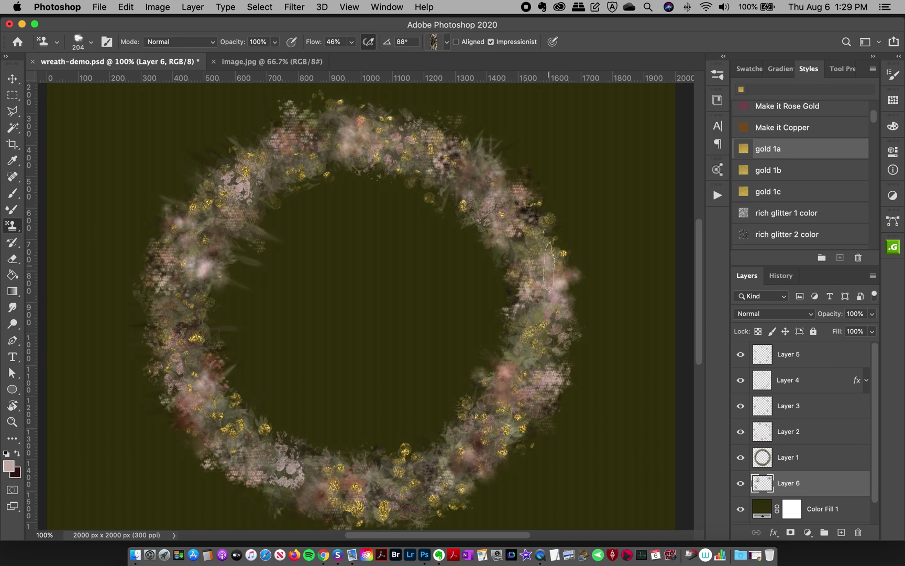
Paint spiky leaves down the ring's right side and undo the excess strokes
mouse_move(560, 255)
mouse_down()
mouse_move(576, 325)
mouse_move(515, 419)
mouse_up()
key(super+z)
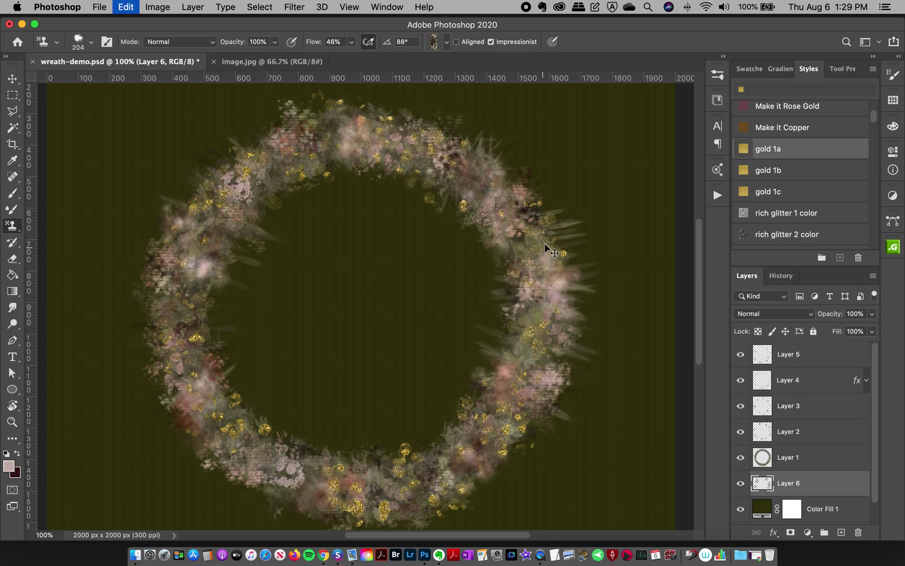
key(super+z)
key(super+z)
key(super+z)
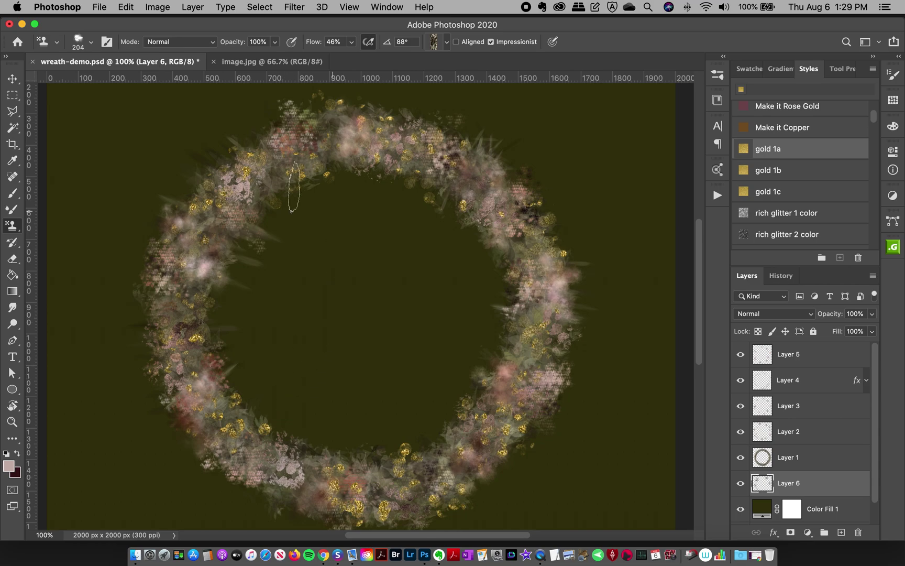
Stamp leaf strokes along the ring's bottom and lower left, undoing the last one
drag(401, 458, 388, 458)
scroll(697, 295, down, 3)
drag(281, 426, 281, 468)
key(super+z)
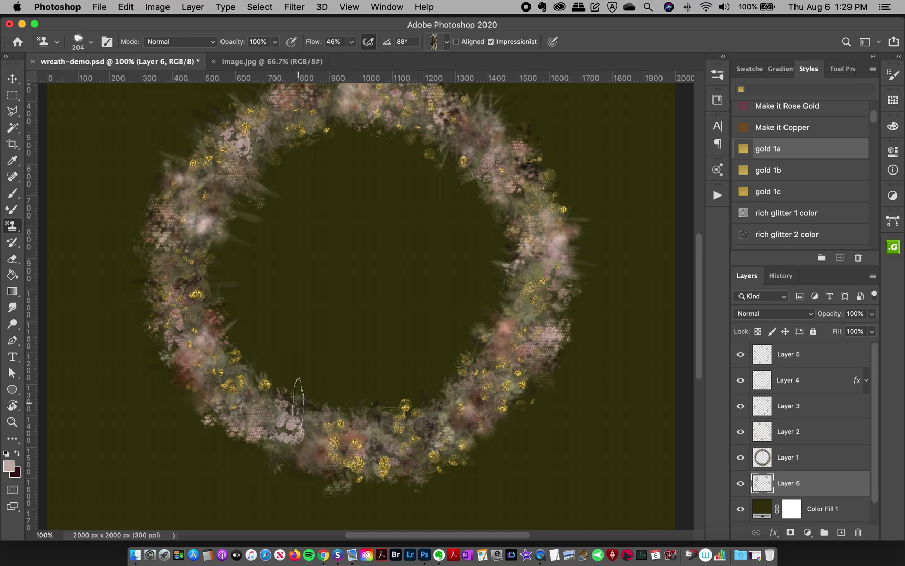
Reduce the brush to 175 px and try leaf strokes at the ring's lower left, undoing the stray ones
key(bracketleft)
mouse_move(293, 394)
mouse_down()
mouse_move(288, 455)
mouse_move(342, 460)
mouse_move(279, 392)
mouse_move(268, 396)
mouse_up()
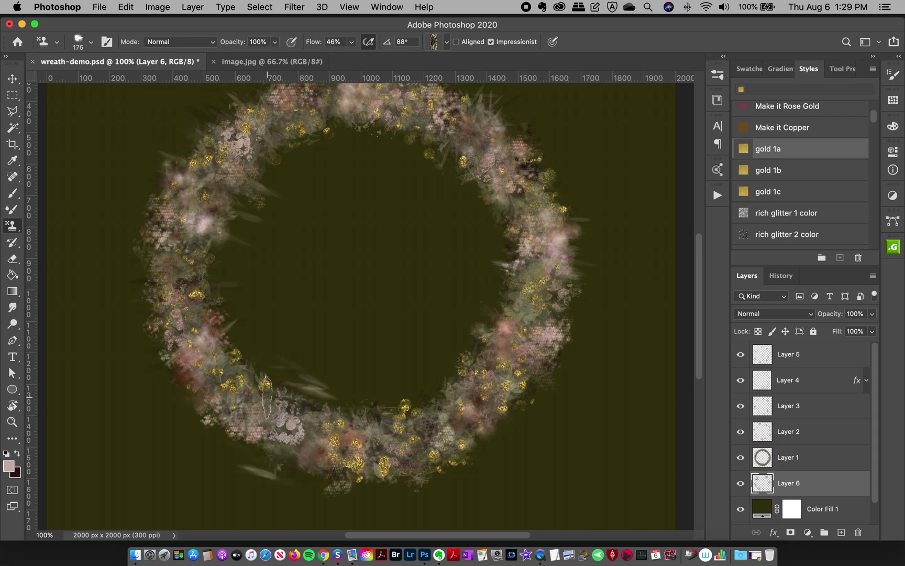
key(super+z)
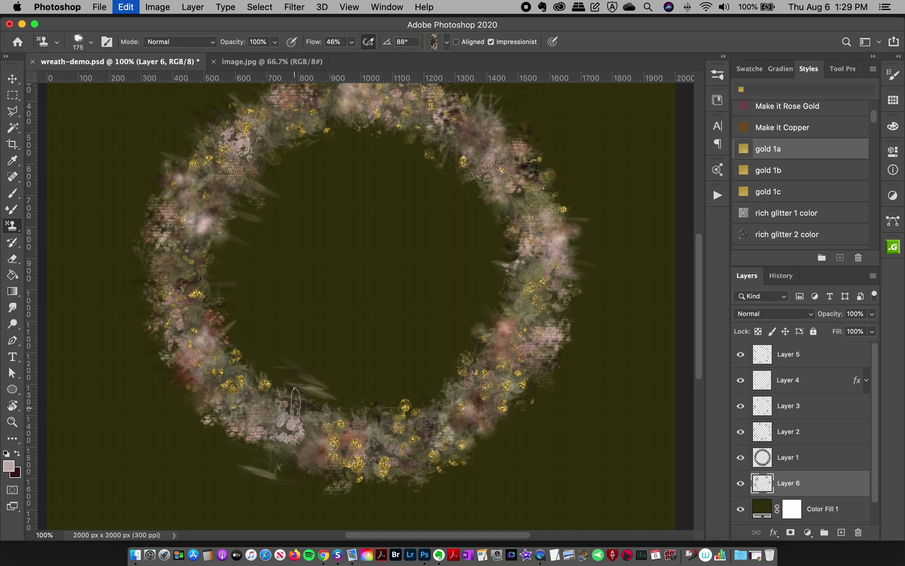
key(super+z)
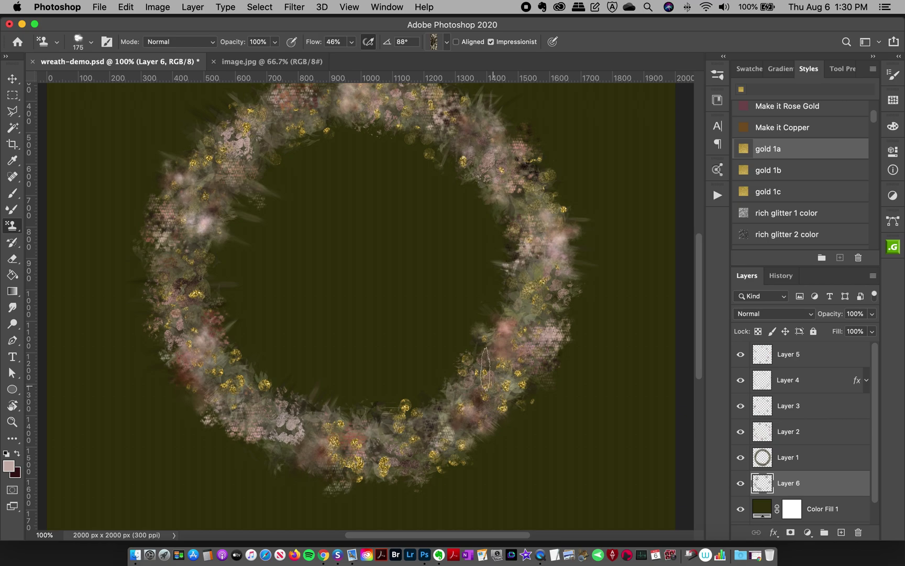
Try spiky leaf strokes at the ring's lower right with the 175 px brush
drag(437, 403, 442, 431)
key(super+z)
drag(423, 418, 474, 386)
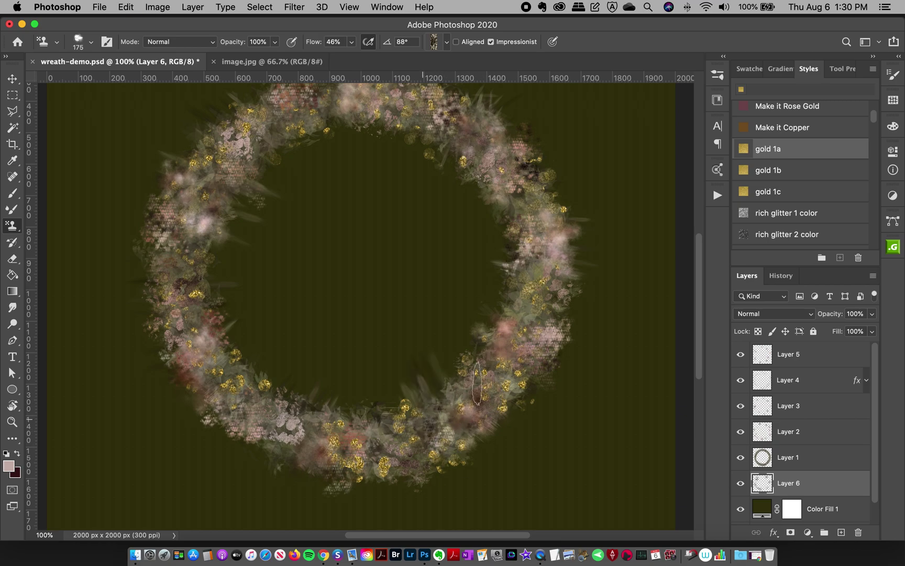
key(super+z)
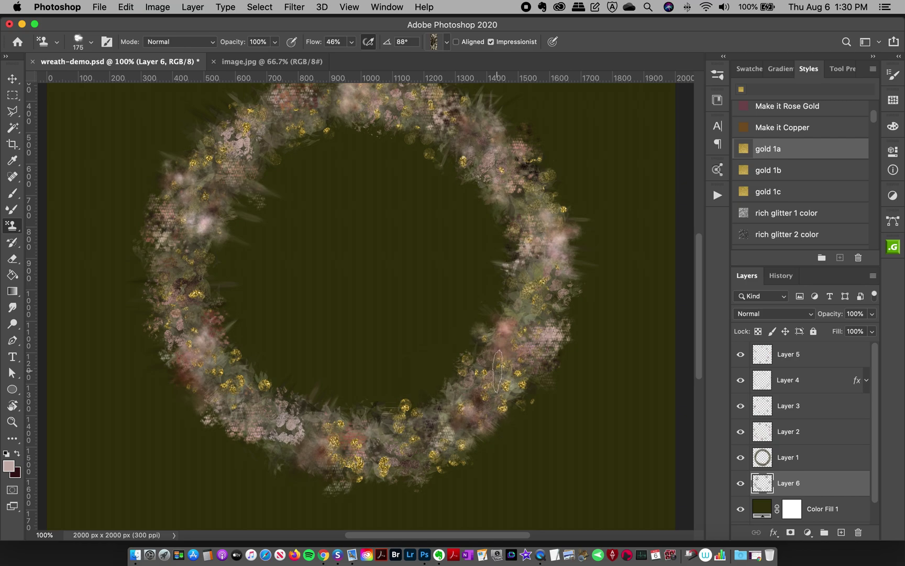
Reduce the brush to 125 px and paint finer leaf spikes along the ring's lower half, undoing a stray stroke
key(bracketleft)
key(bracketleft)
mouse_move(247, 368)
mouse_down()
mouse_move(224, 406)
mouse_move(232, 414)
mouse_up()
key(super+z)
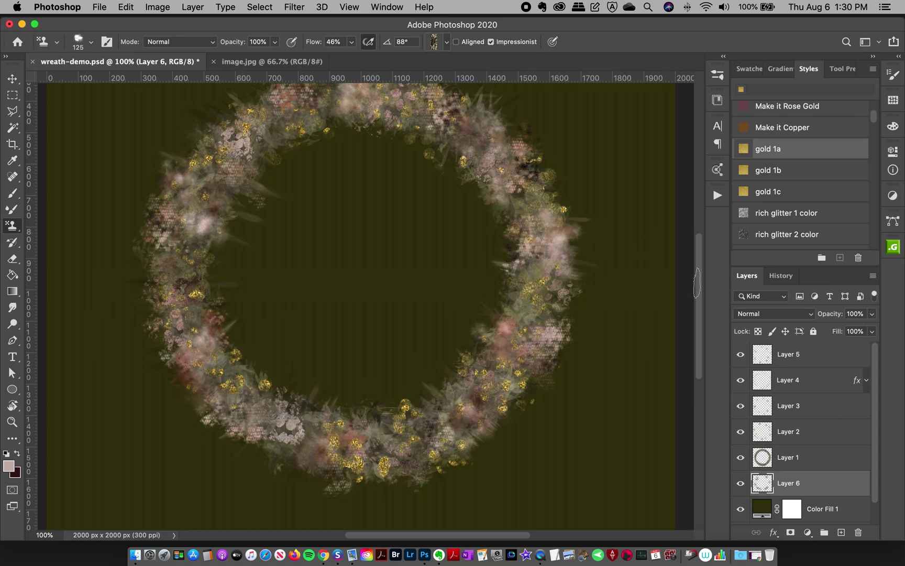
Add short leaf strokes on the ring's left side and undo the stray streak across the wreath's center
drag(697, 279, 700, 271)
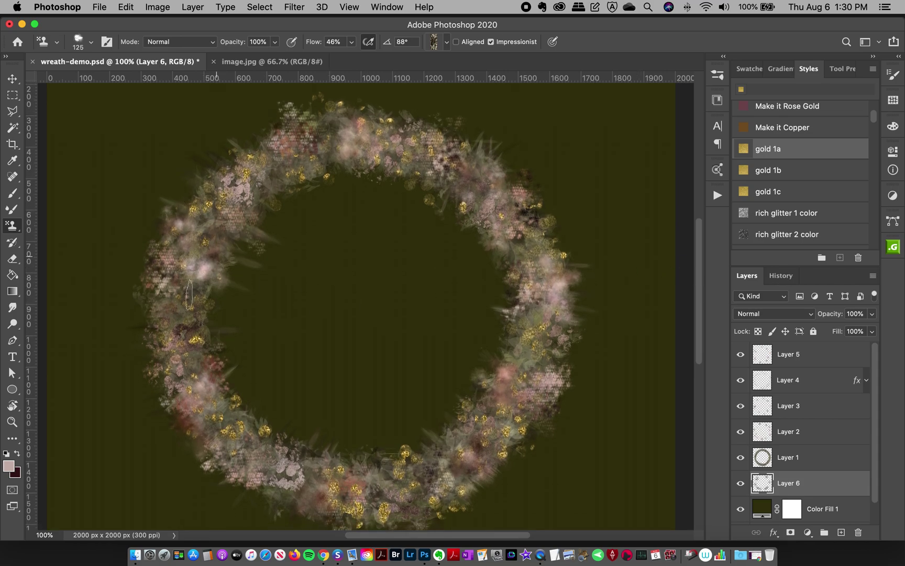
drag(171, 333, 183, 357)
shift+click(664, 359)
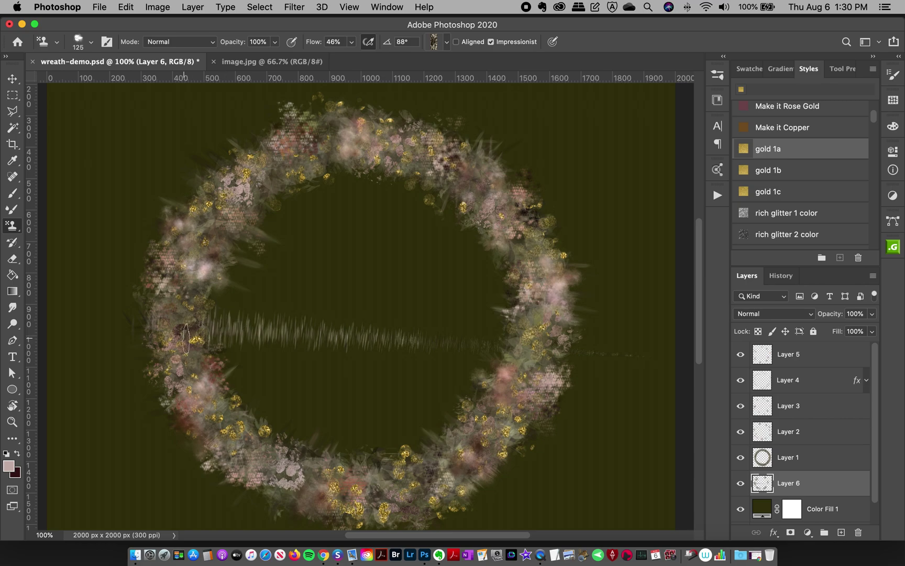
key(super+z)
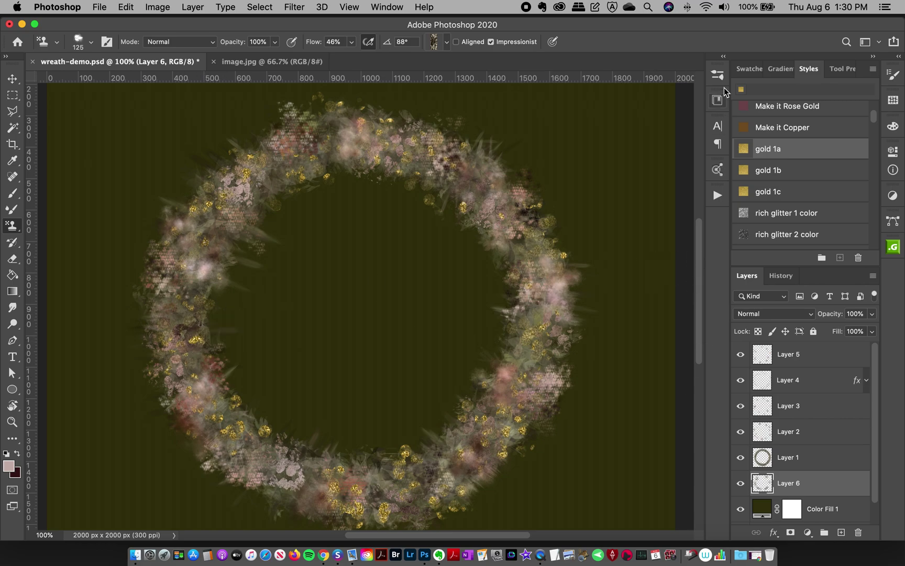
Switch the stamp to the wreath 7 brush
click(716, 99)
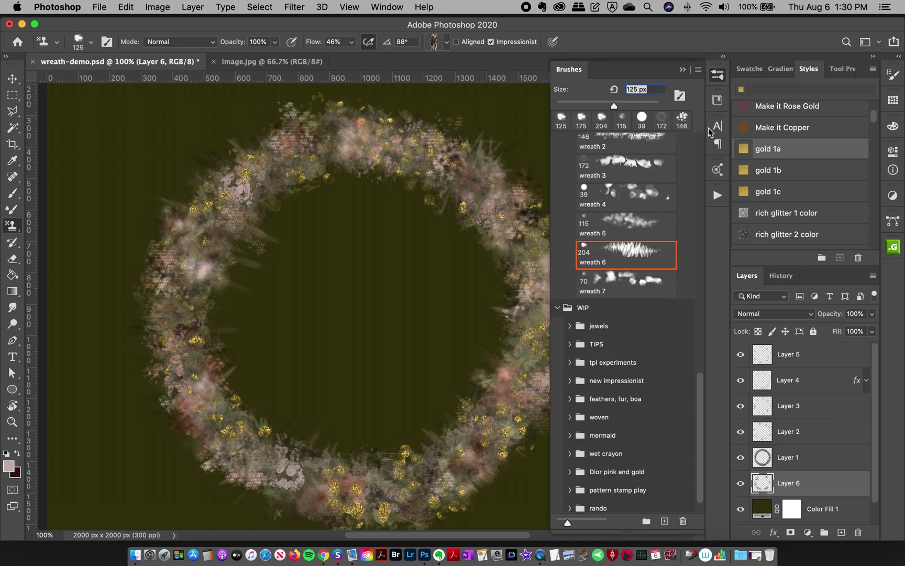
click(631, 286)
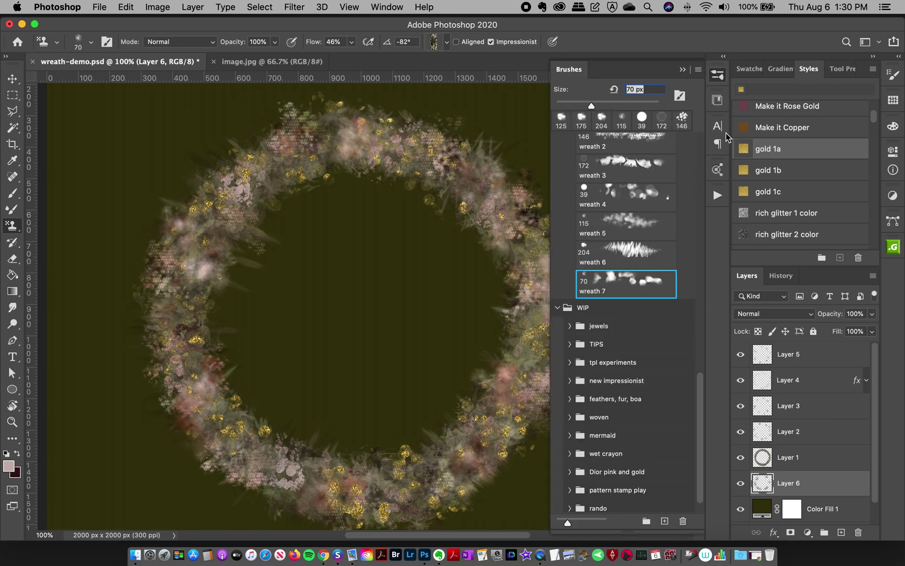
Add a new layer directly above the Color Fill 1 layer, beneath the leaf spikes on Layer 6
click(717, 74)
drag(875, 485, 875, 504)
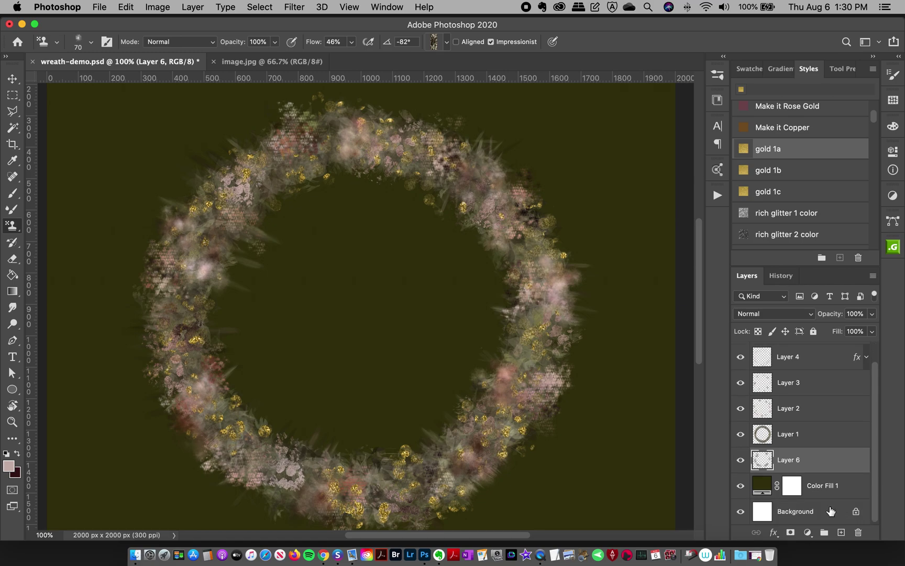
key(alt+bracketleft)
click(840, 532)
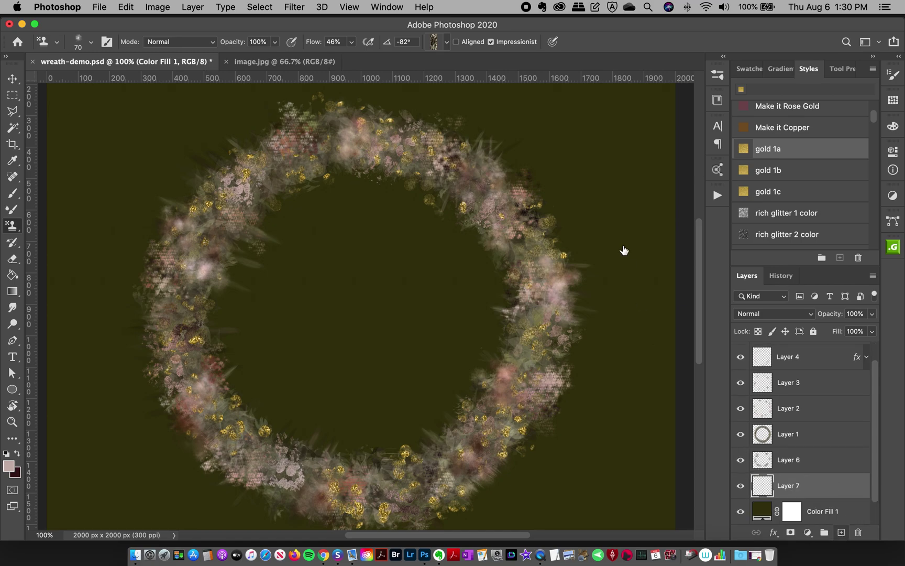
Undo the test dab outside the ring and set the stamp's pattern to the pink rose bouquet
click(663, 248)
key(super+z)
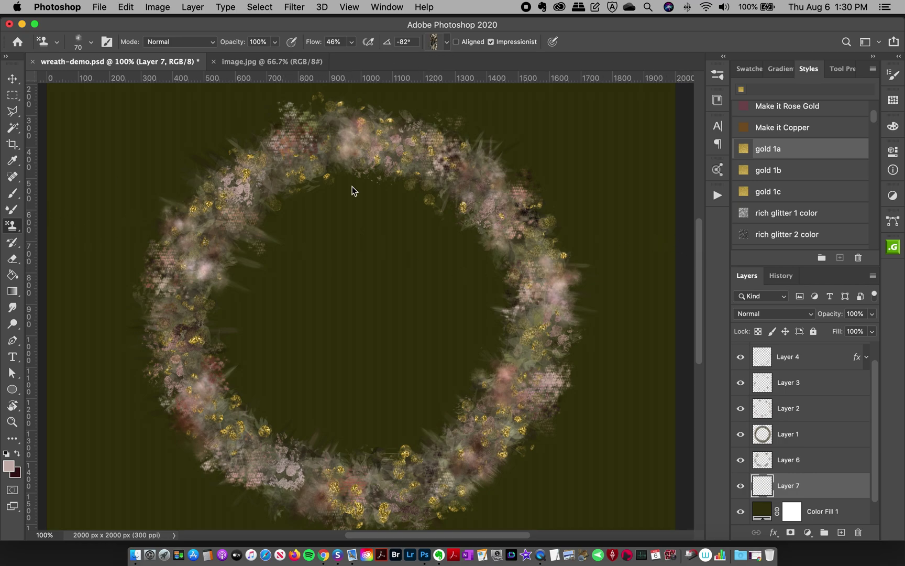
click(447, 41)
click(277, 201)
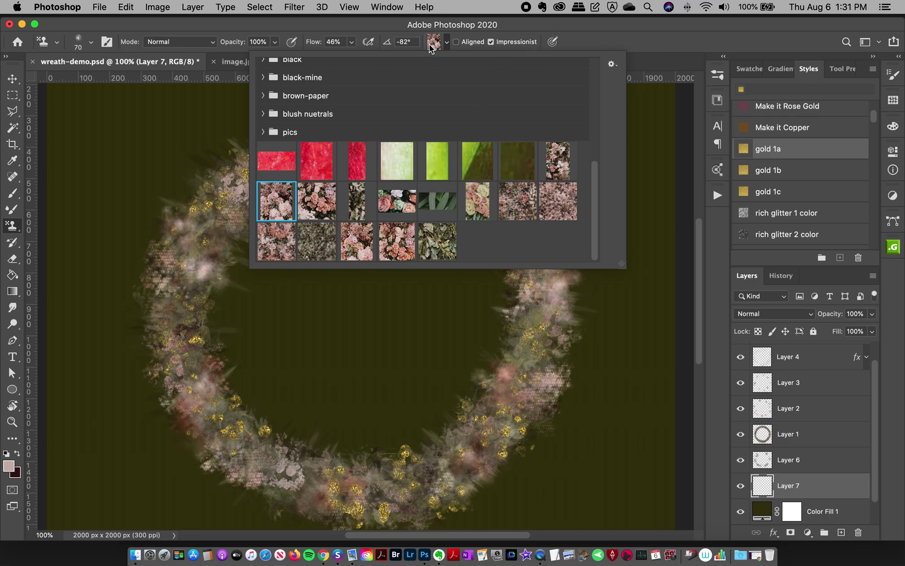
click(381, 26)
Paint small blossom strokes along the ring's left side on the new background layer, undoing unwanted strokes
drag(266, 135, 234, 198)
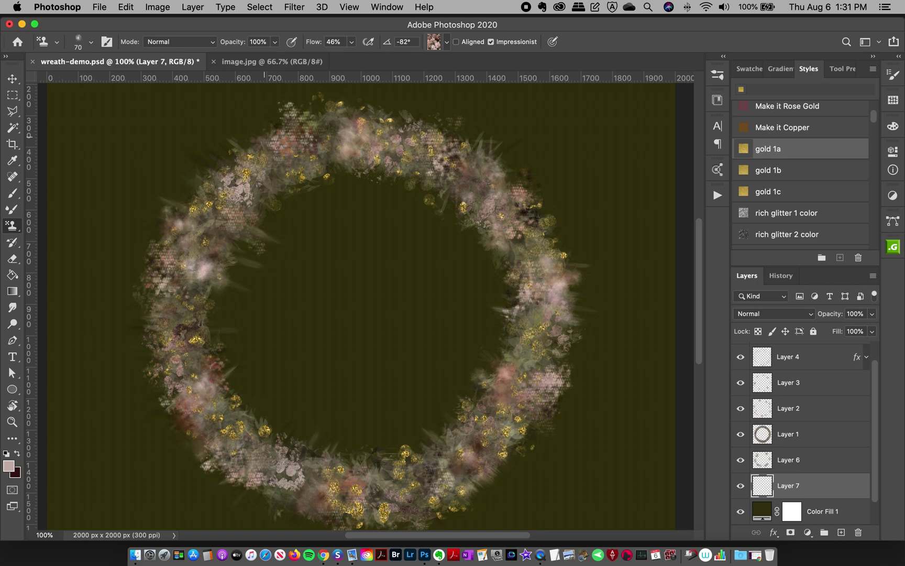
key(super+z)
mouse_move(269, 126)
mouse_down()
mouse_move(226, 156)
mouse_move(191, 225)
mouse_move(201, 243)
mouse_up()
mouse_move(224, 325)
mouse_down()
mouse_move(235, 383)
mouse_move(234, 413)
mouse_up()
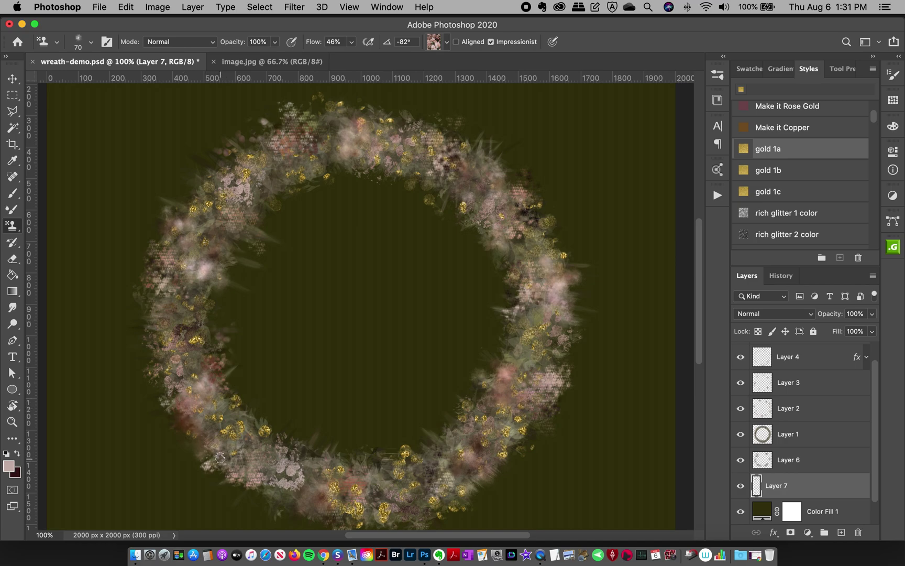
drag(205, 456, 215, 460)
key(super+a)
key(super+shift+c)
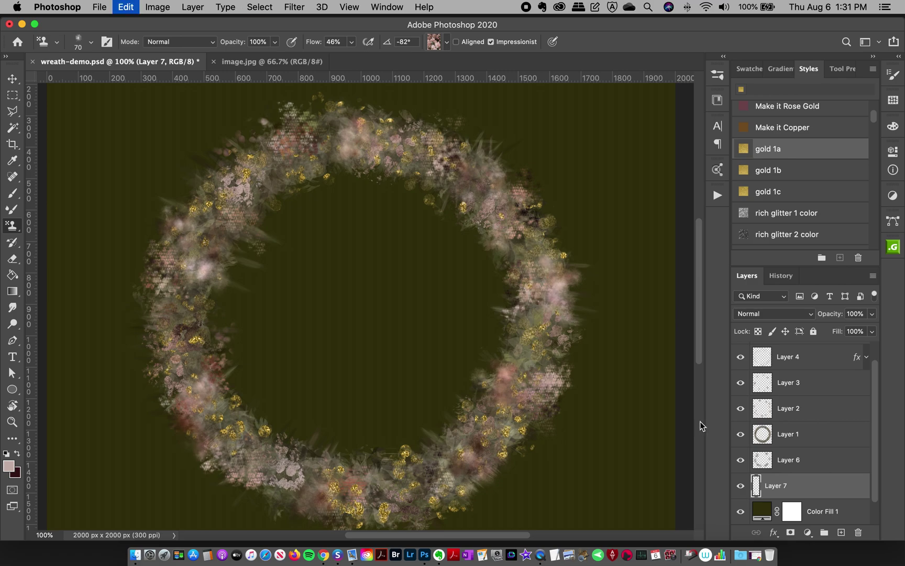
key(super+z)
Add a new layer above Layer 5 at the top of the layer stack
drag(876, 381, 877, 323)
click(816, 357)
click(841, 531)
Paint blossom strokes on the top layer along the ring's right, bottom and lower-left parts, undoing the bright blob at the lower left
mouse_move(524, 265)
mouse_down()
mouse_move(548, 291)
mouse_move(507, 392)
mouse_up()
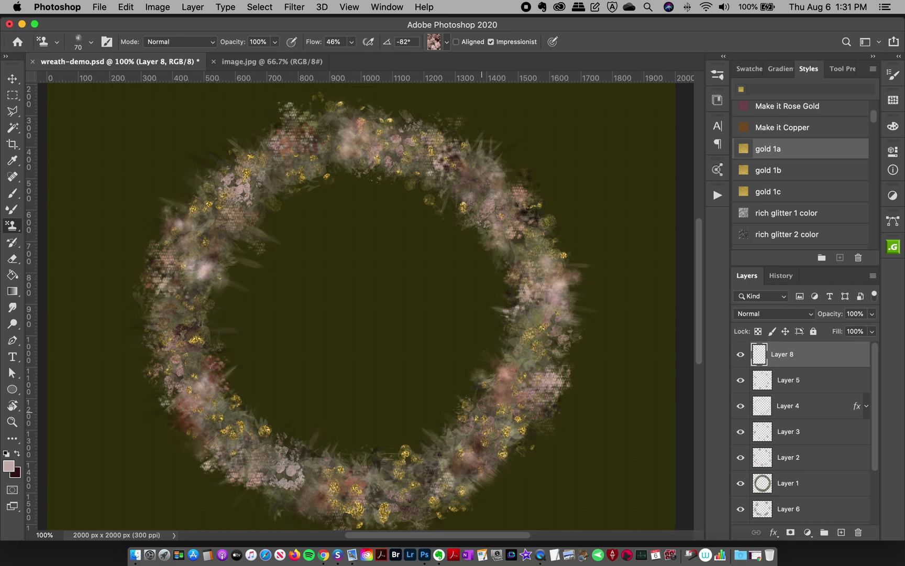
drag(500, 343, 497, 377)
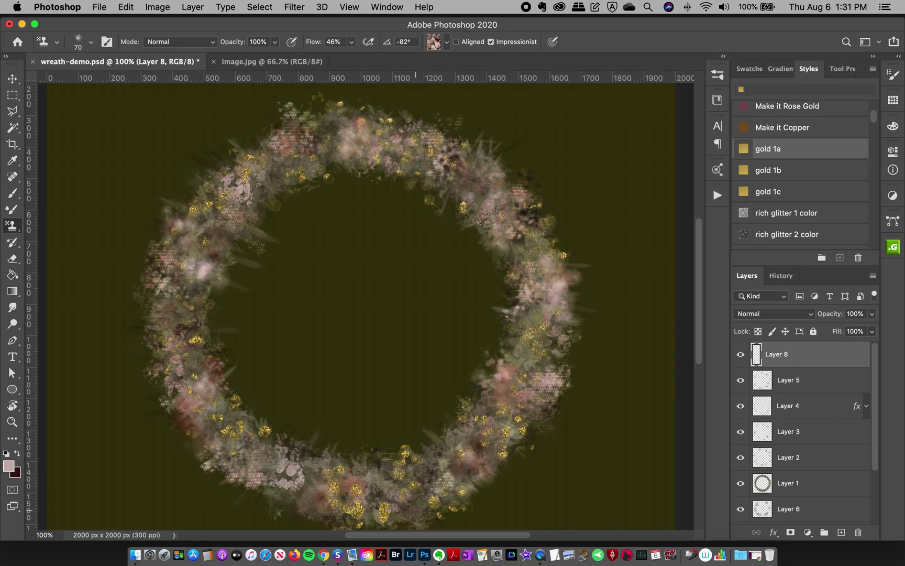
drag(427, 446, 390, 485)
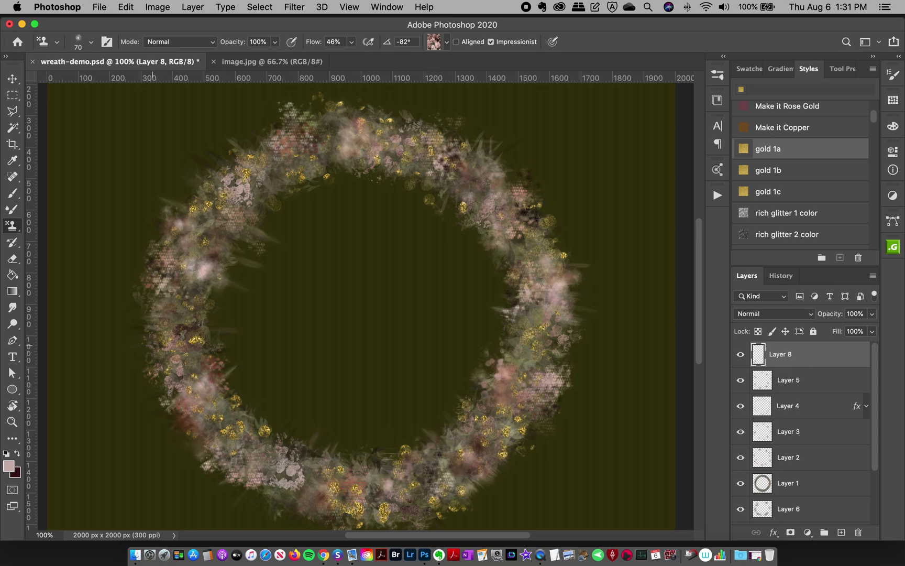
drag(179, 414, 187, 444)
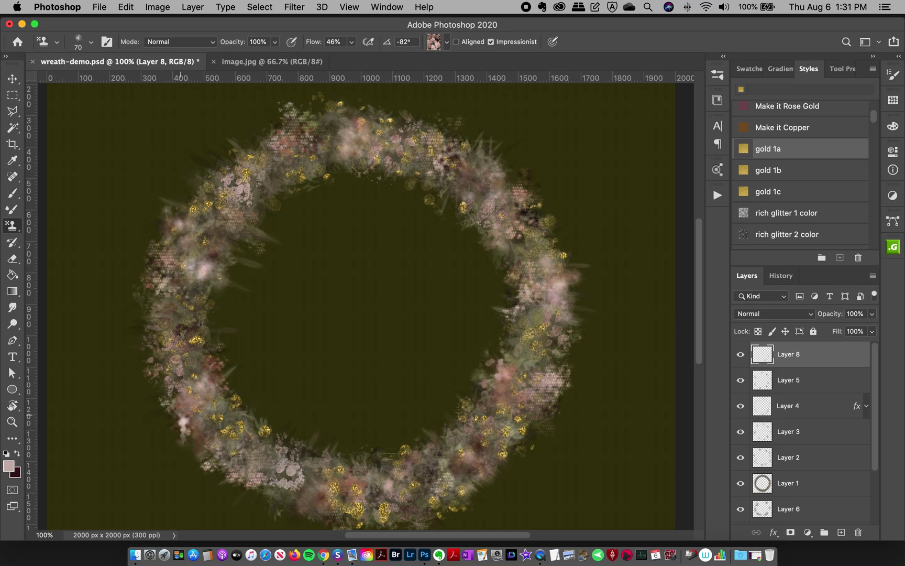
key(super+z)
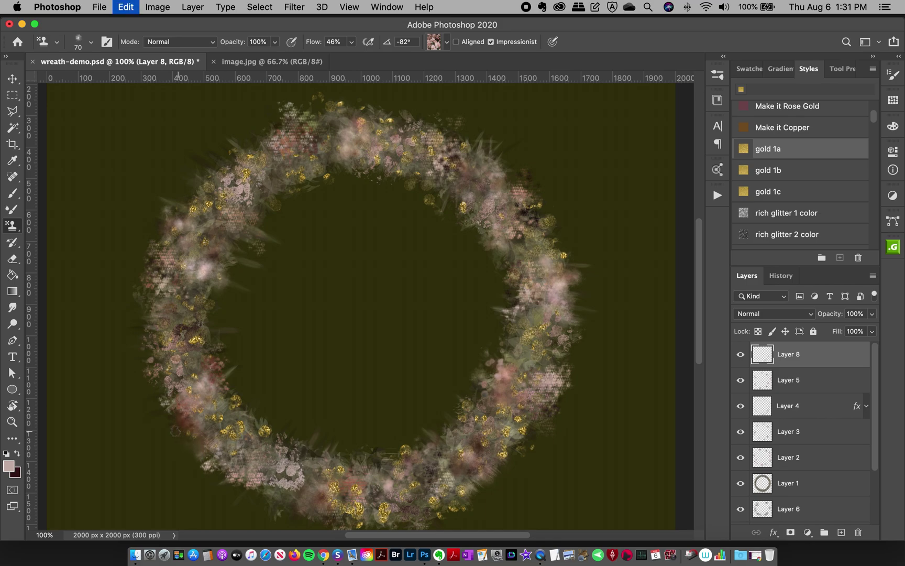
drag(181, 422, 218, 466)
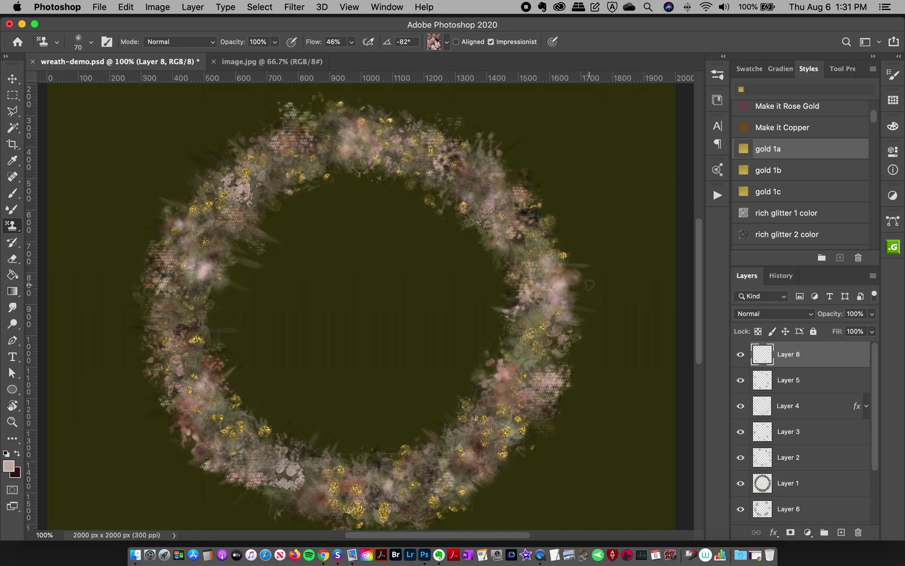
View the reference photo image.jpg and return to the wreath document
click(718, 75)
click(717, 76)
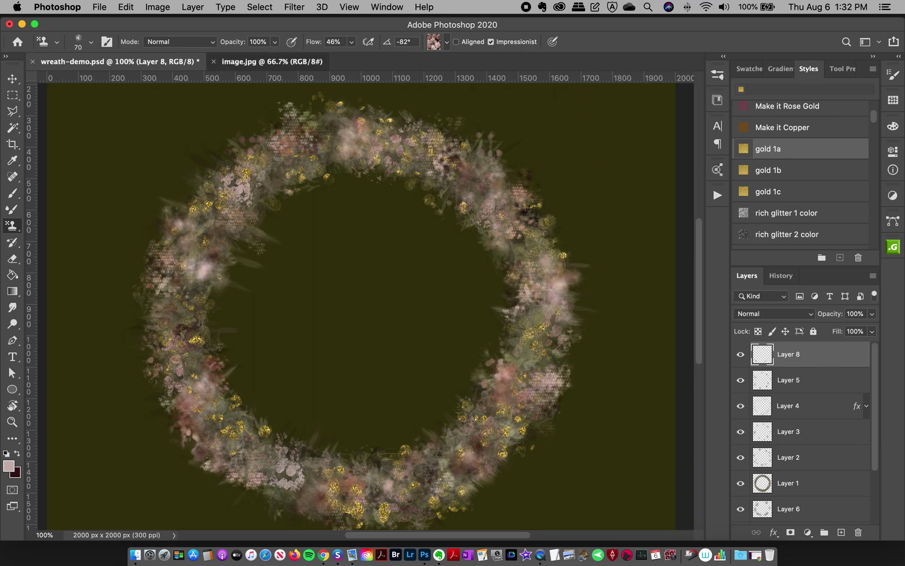
click(272, 61)
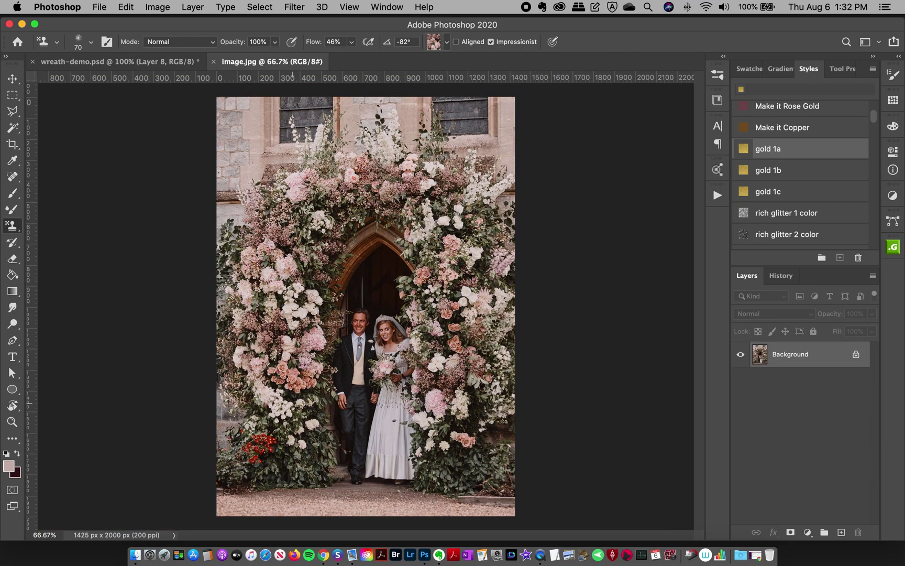
click(157, 61)
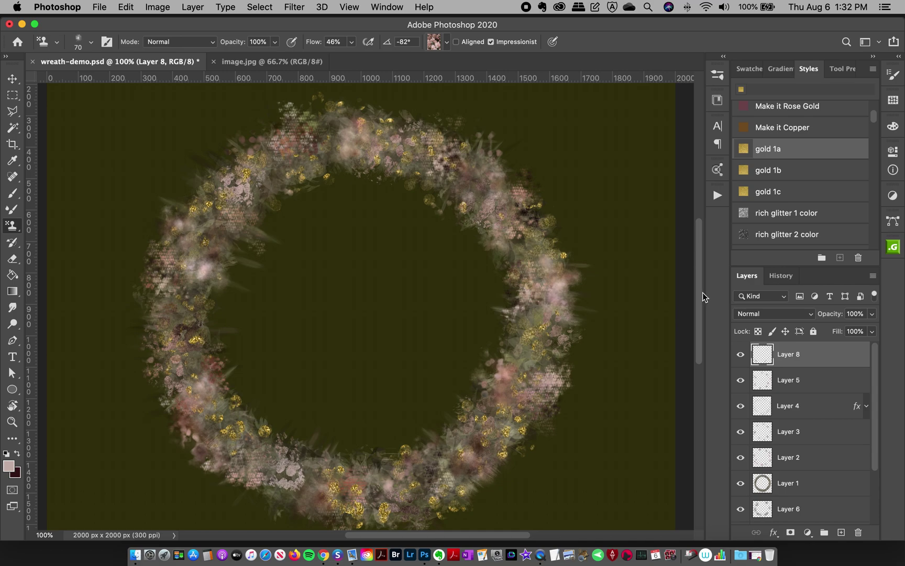
Switch to the Move tool and toggle Layer 6's visibility off and on to review the whole wreath
drag(700, 278, 693, 277)
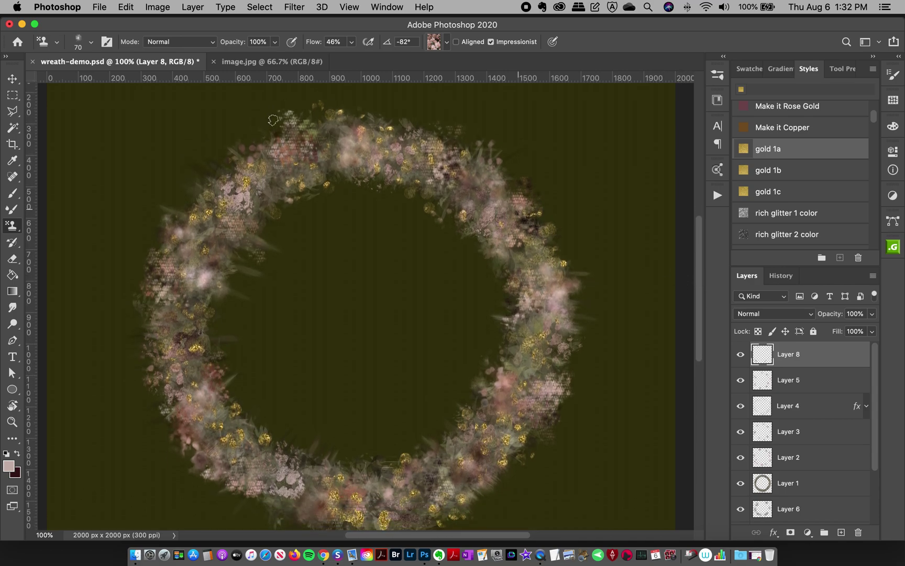
click(12, 79)
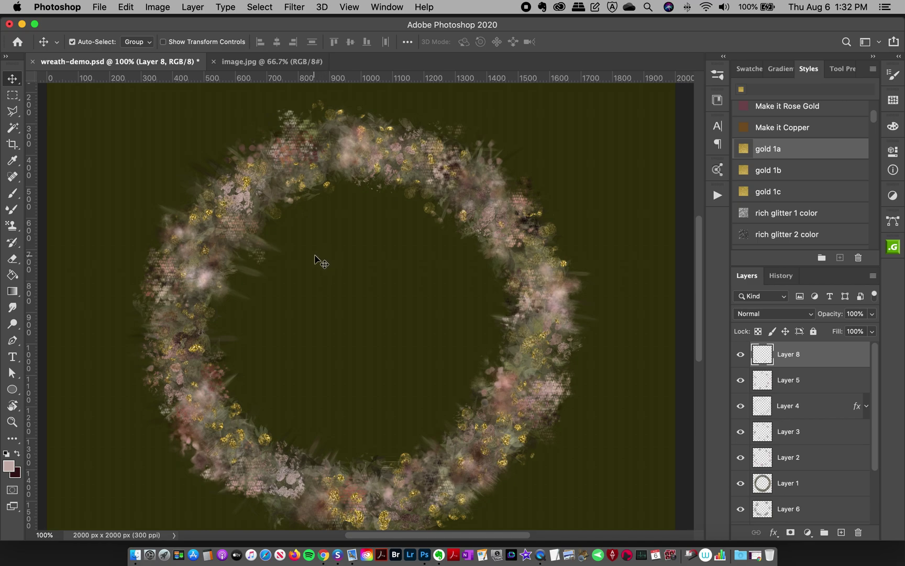
click(740, 511)
click(740, 511)
scroll(697, 279, down, 3)
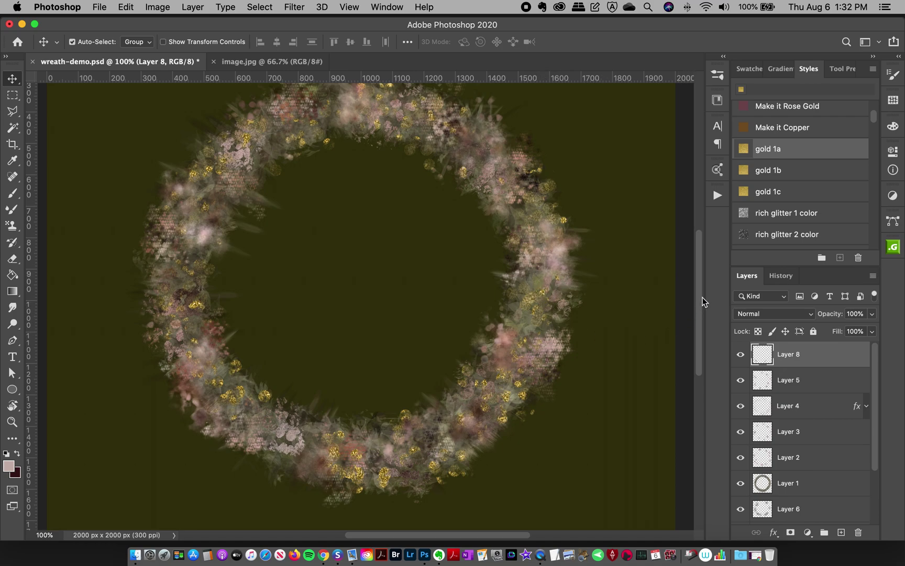
scroll(702, 298, up, 2)
Compare the wreath's colors and textures with the flower arch in image.jpg by alternating between the two documents
click(257, 61)
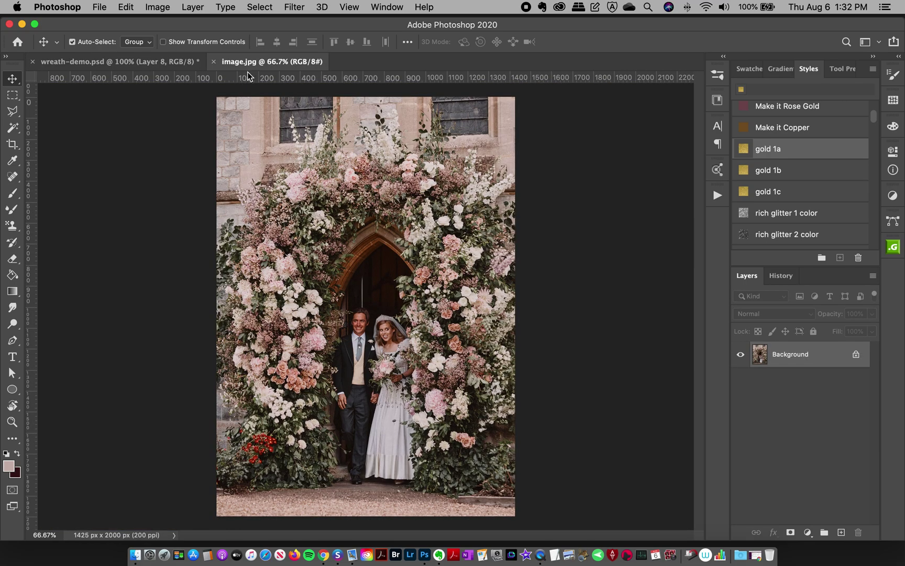
click(164, 66)
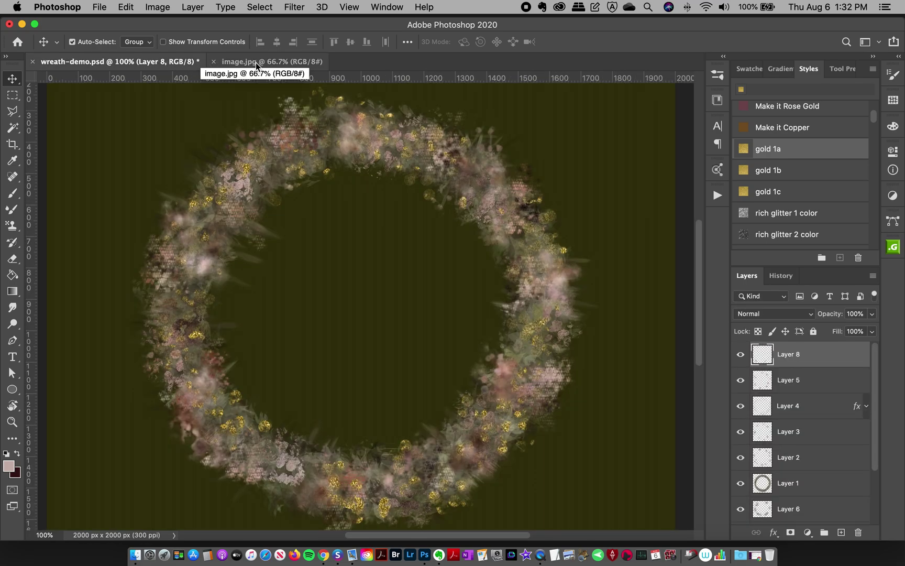
click(251, 63)
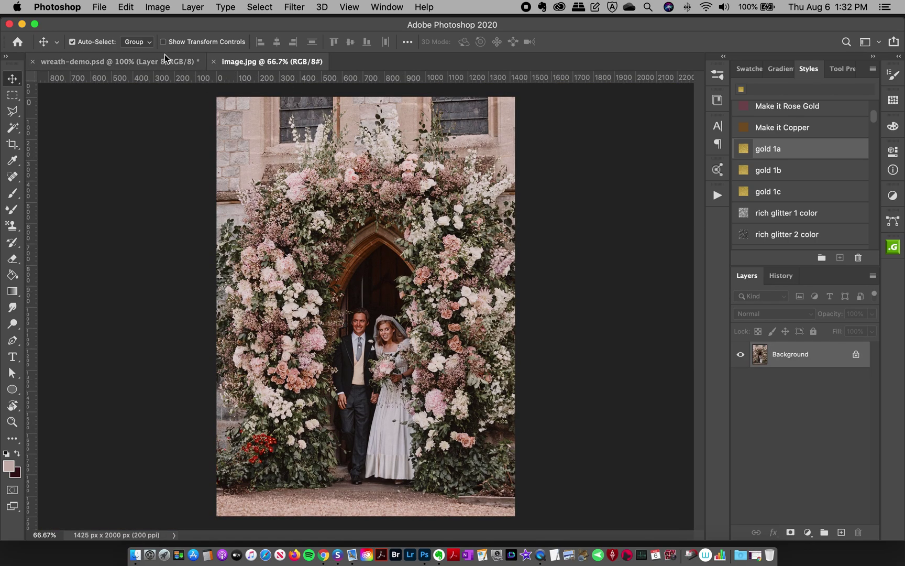
click(148, 61)
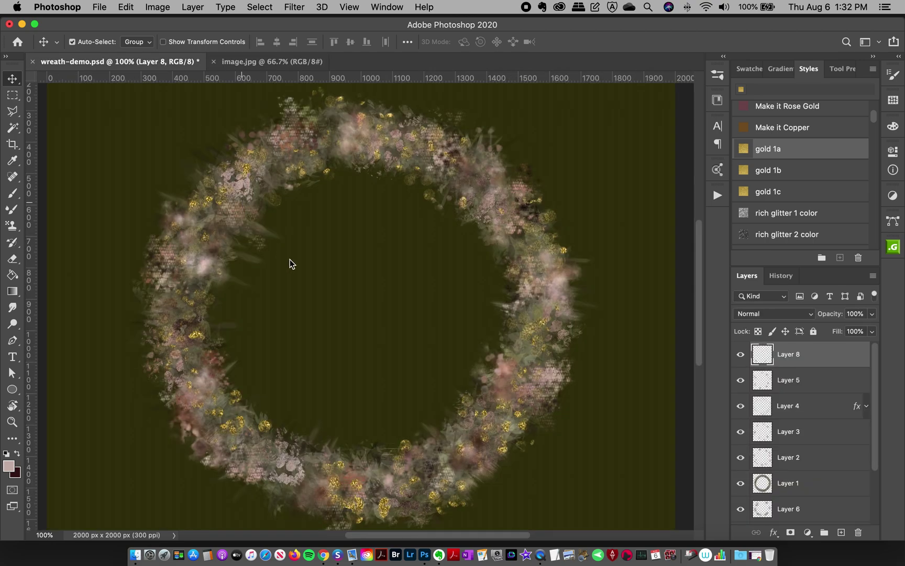
click(241, 61)
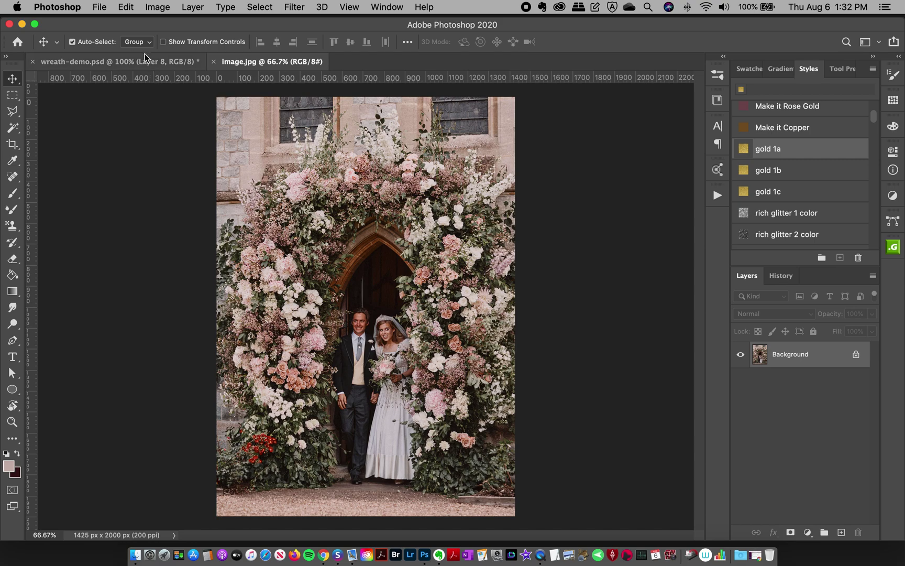
key(ctrl+Tab)
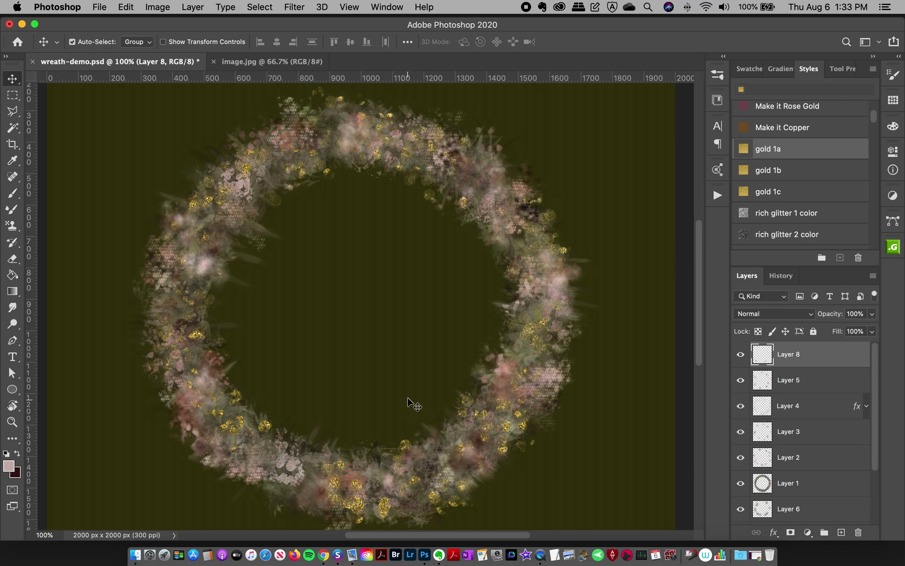
click(265, 62)
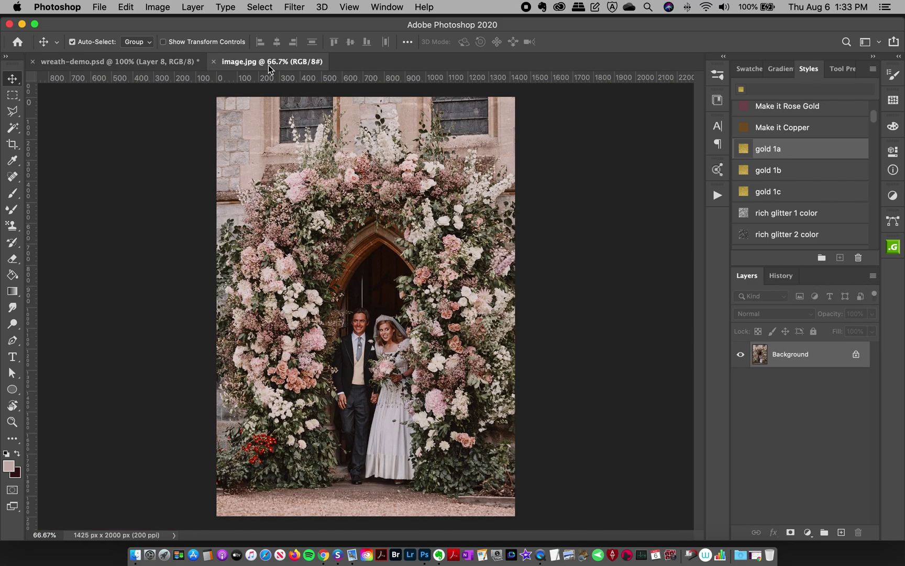
click(181, 63)
click(301, 62)
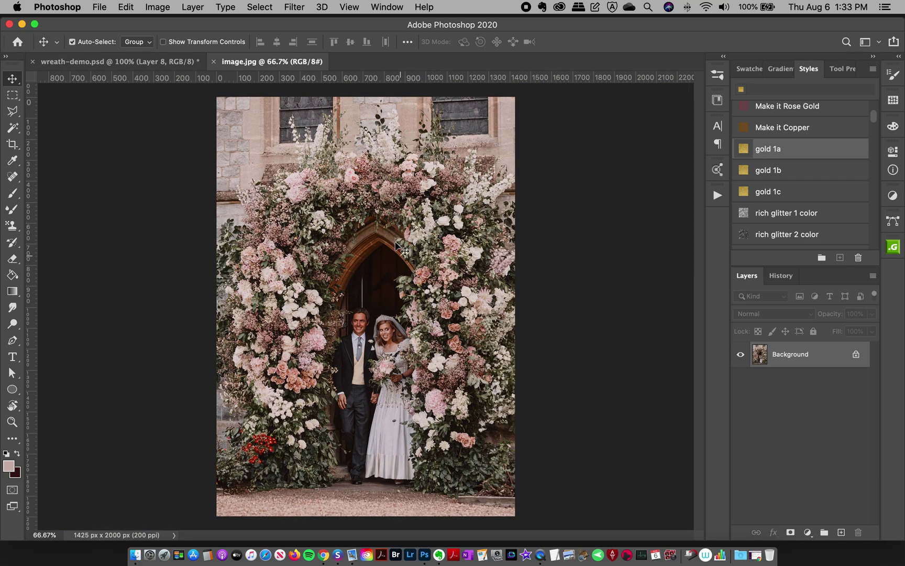
click(135, 62)
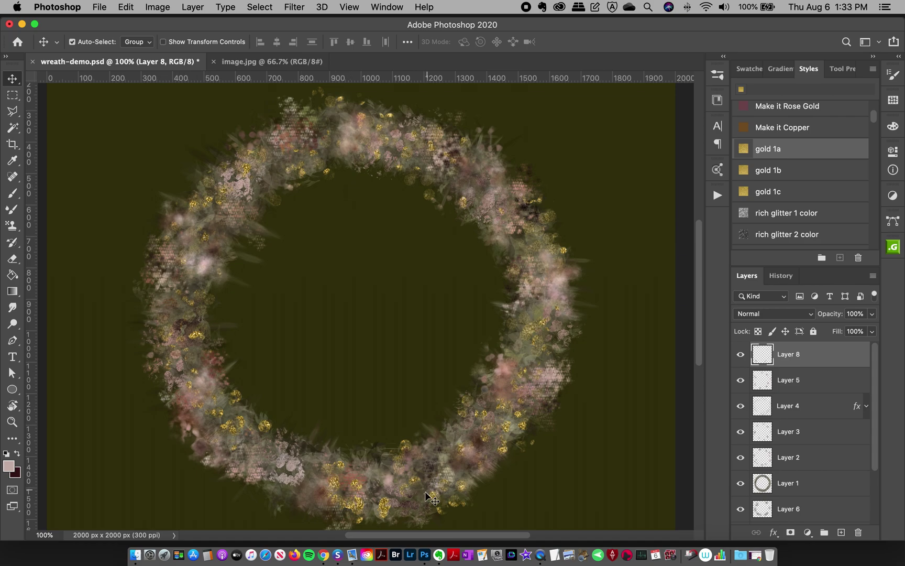